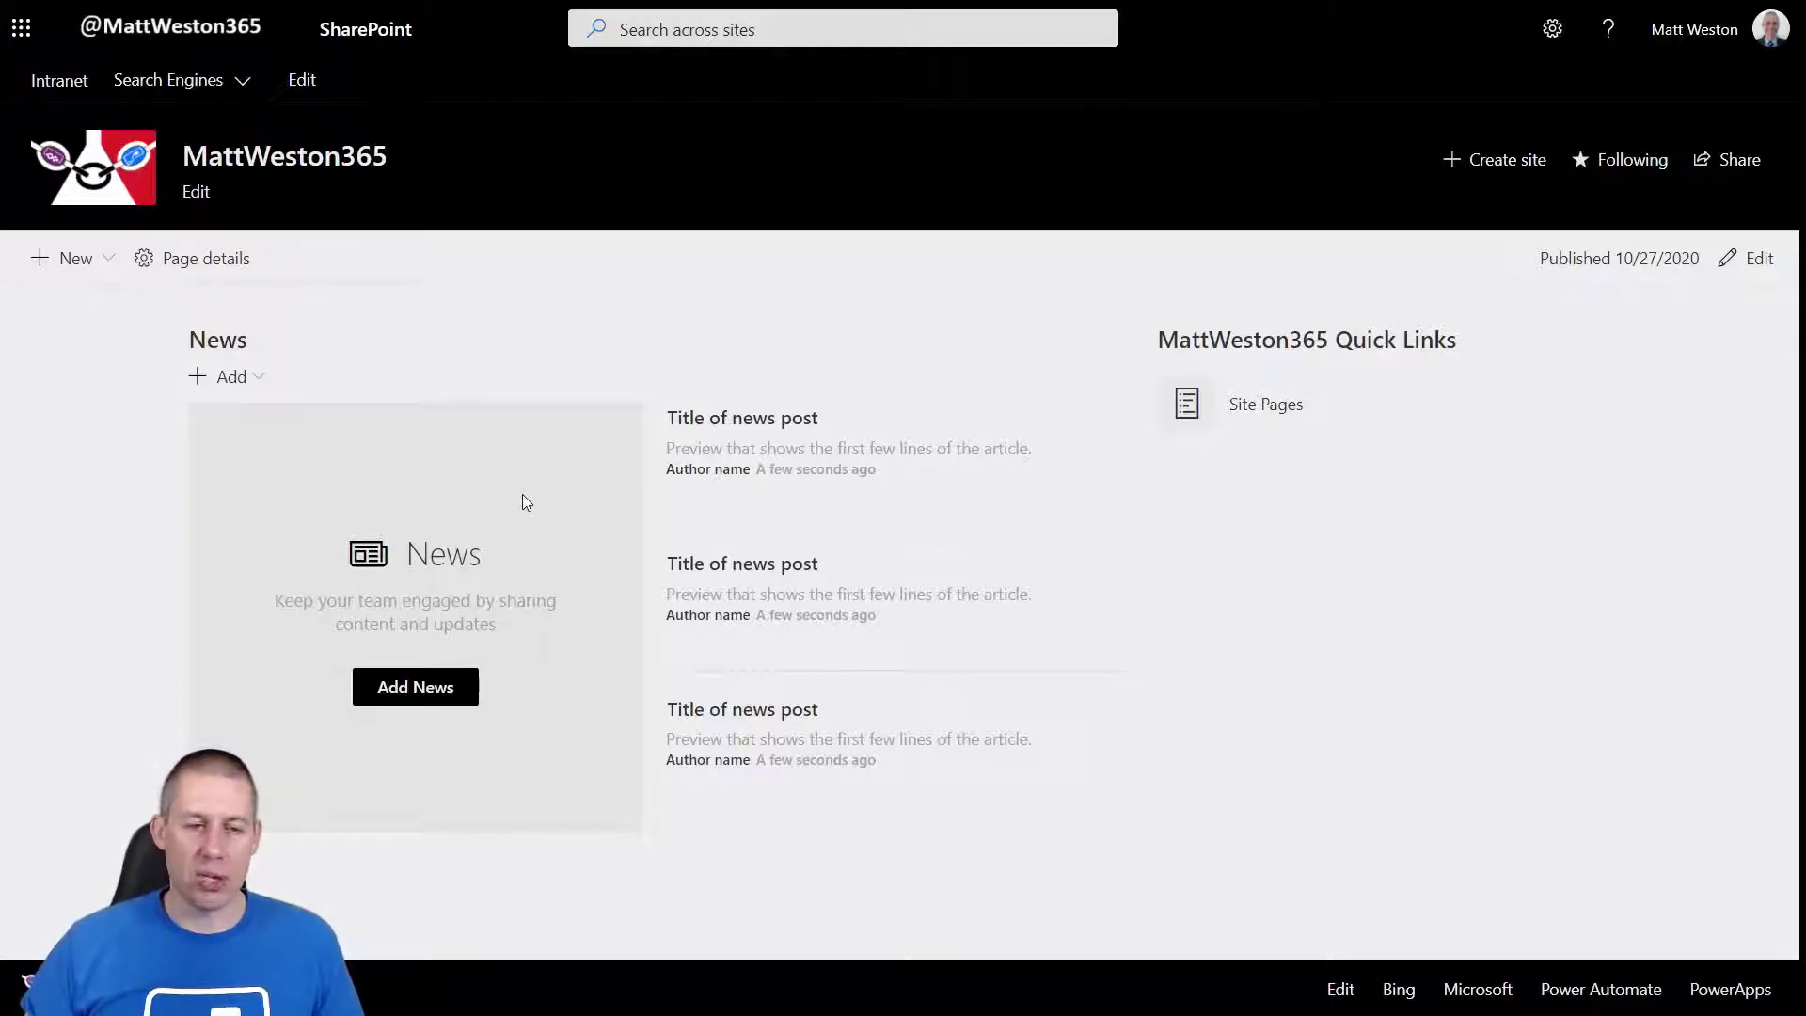
# - Publish a Visual-template news post titled 'Non-scheduled news item'
pyautogui.click(426, 695)
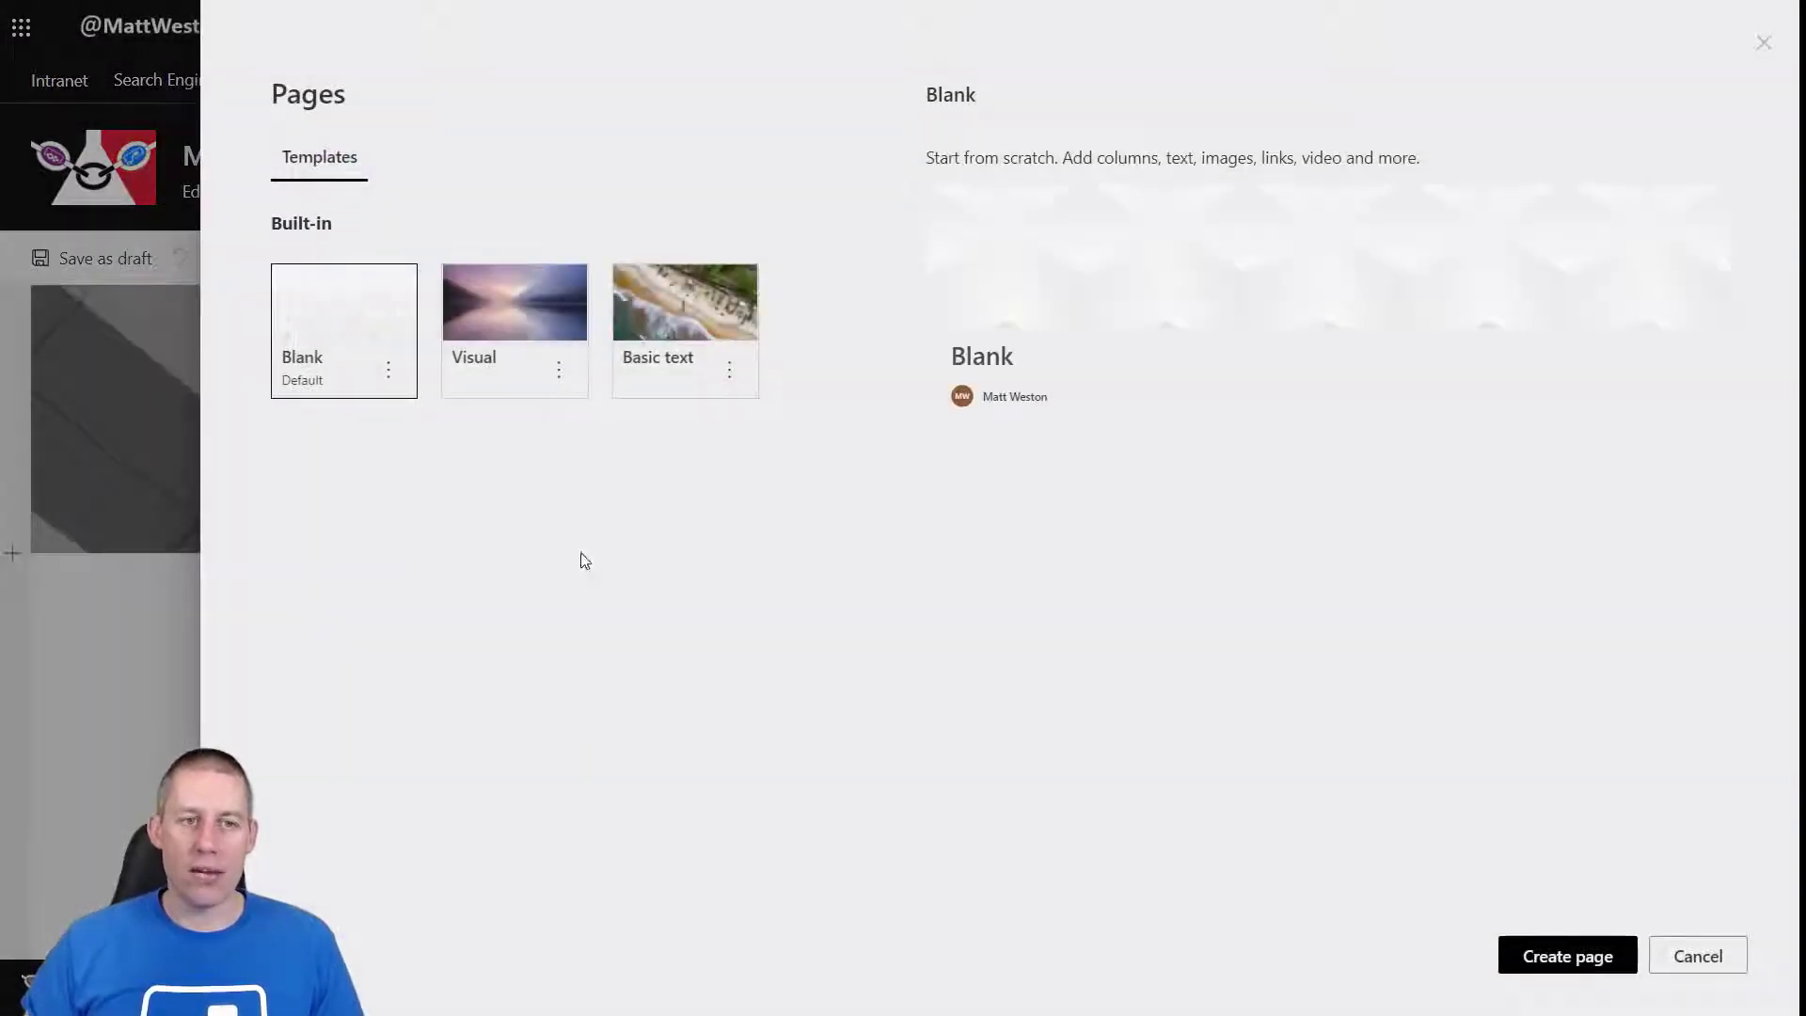
pyautogui.click(526, 376)
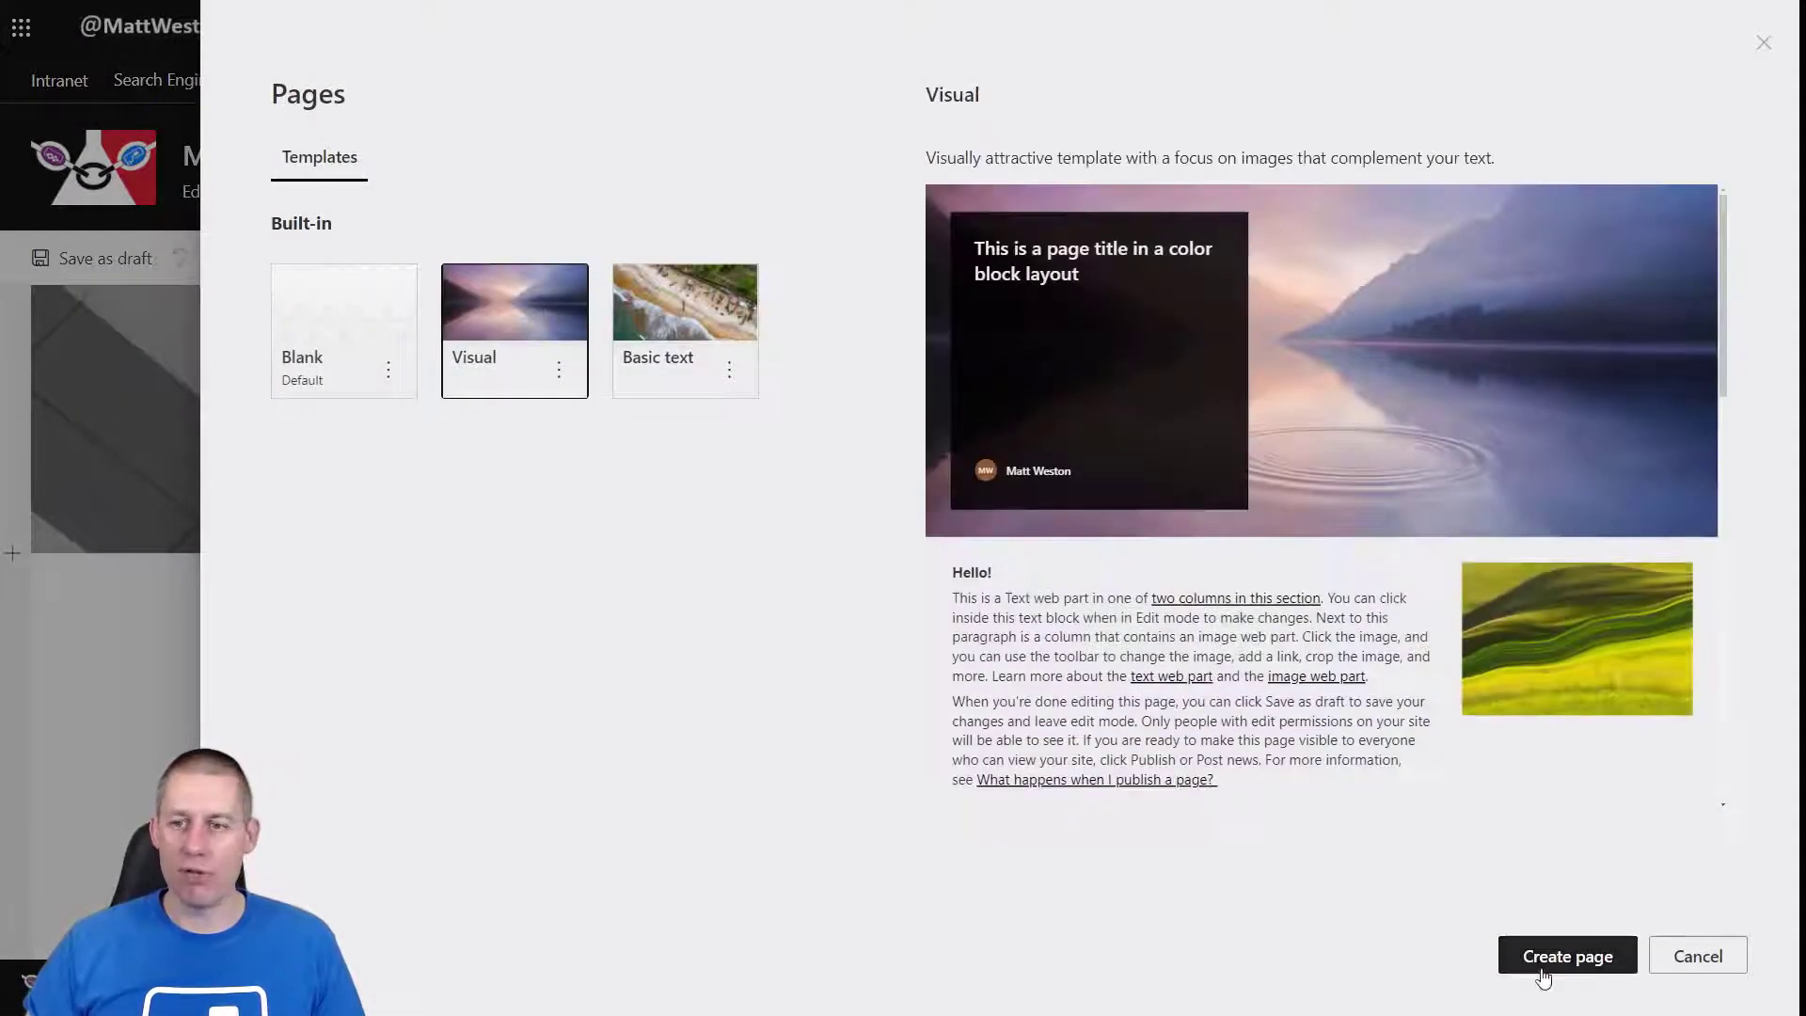
pyautogui.click(1561, 964)
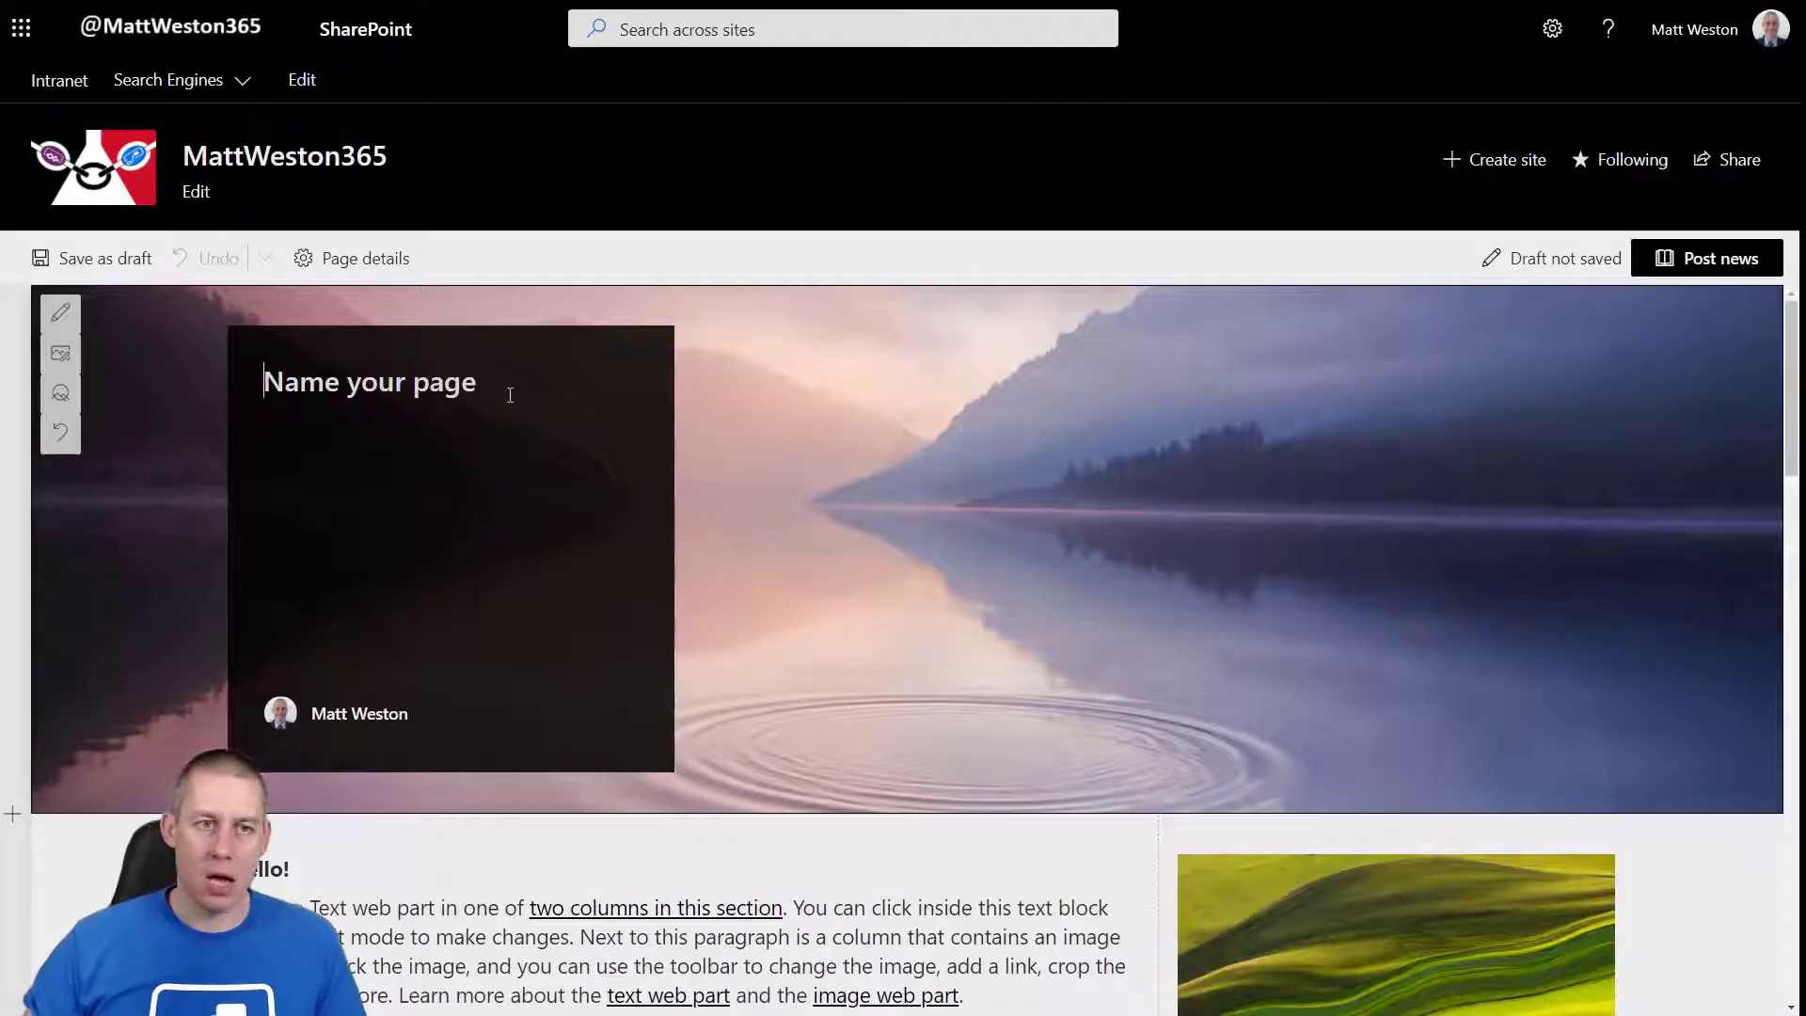
pyautogui.write('Non-scheduled news item')
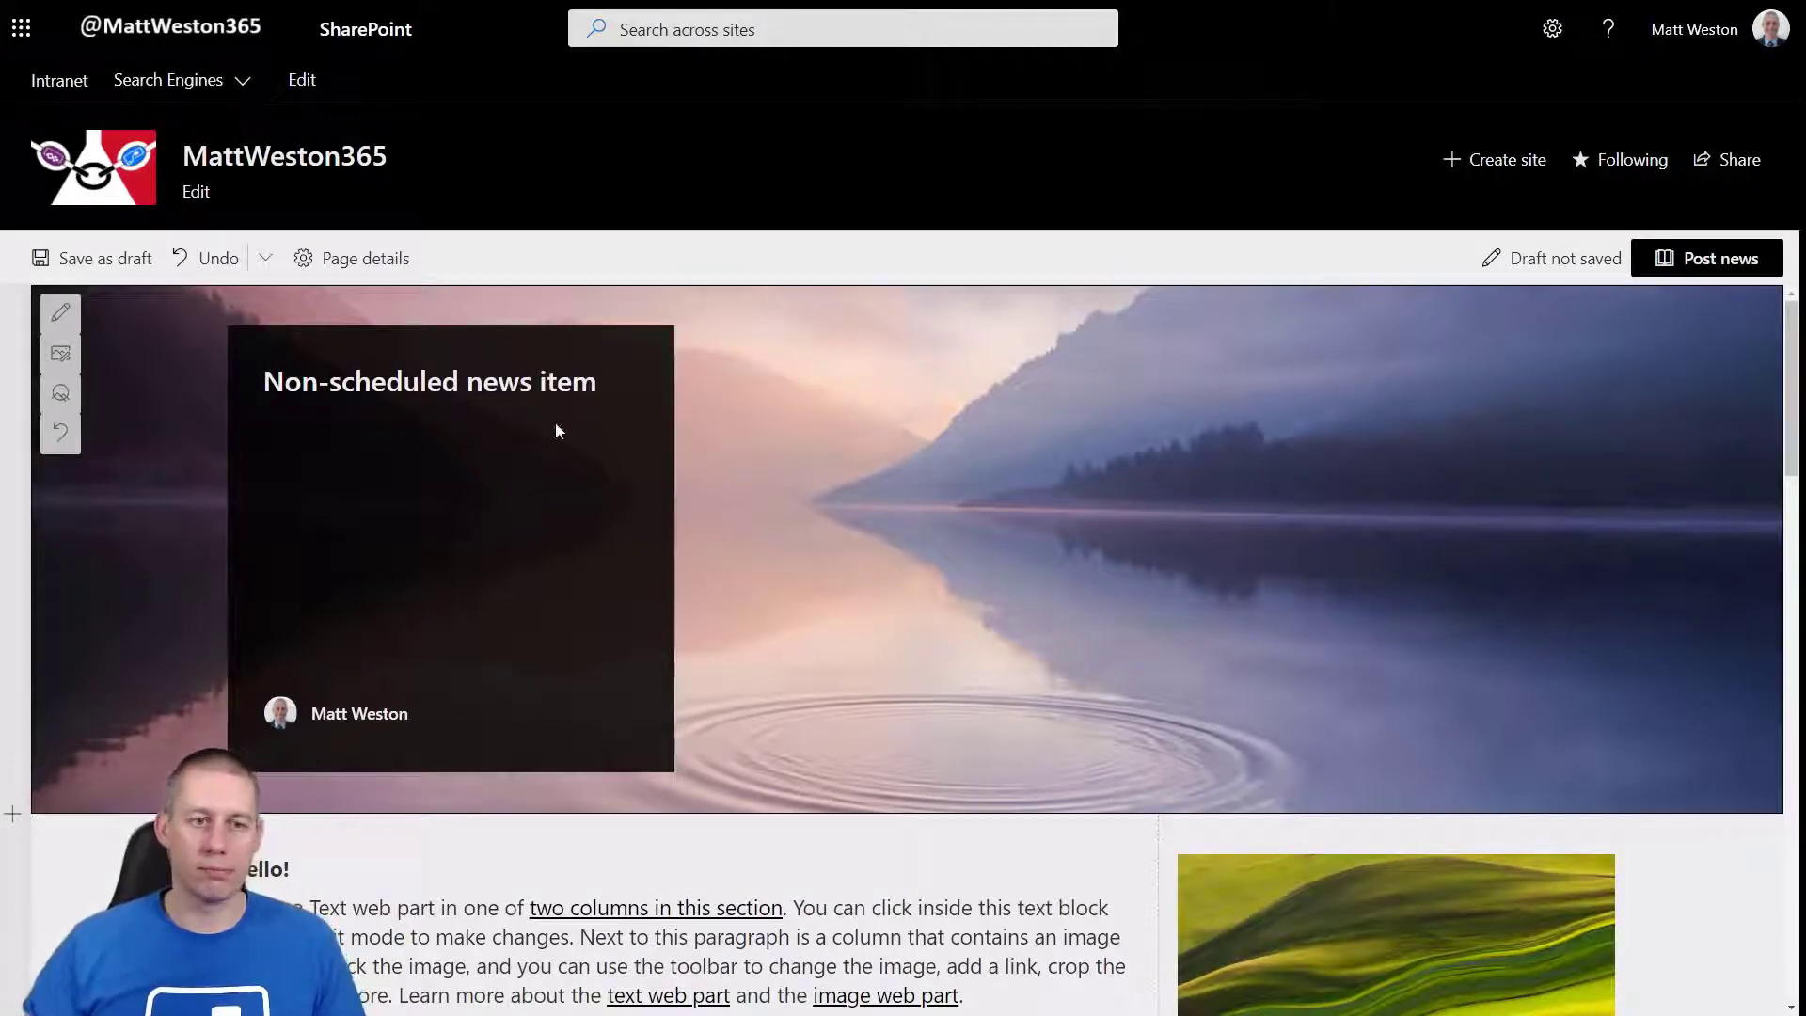
pyautogui.click(1685, 268)
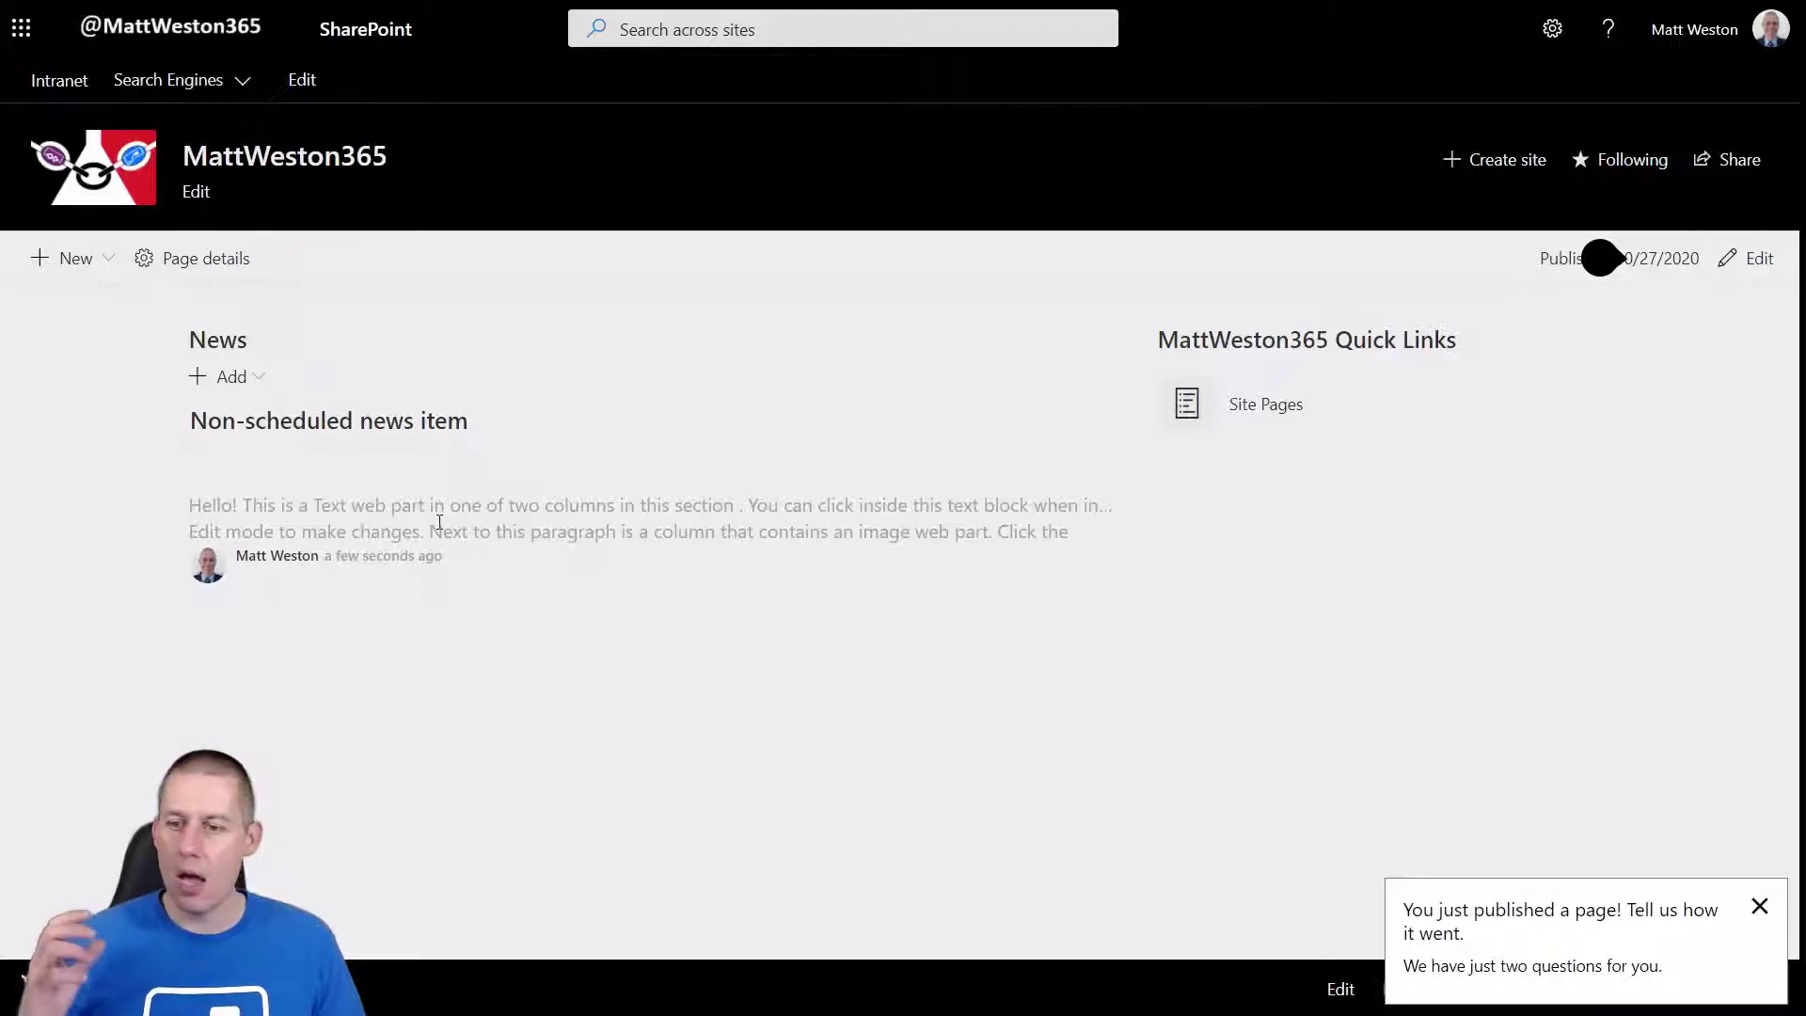
# - Dismiss the publish feedback popup and go to the Site Pages library
pyautogui.click(1758, 907)
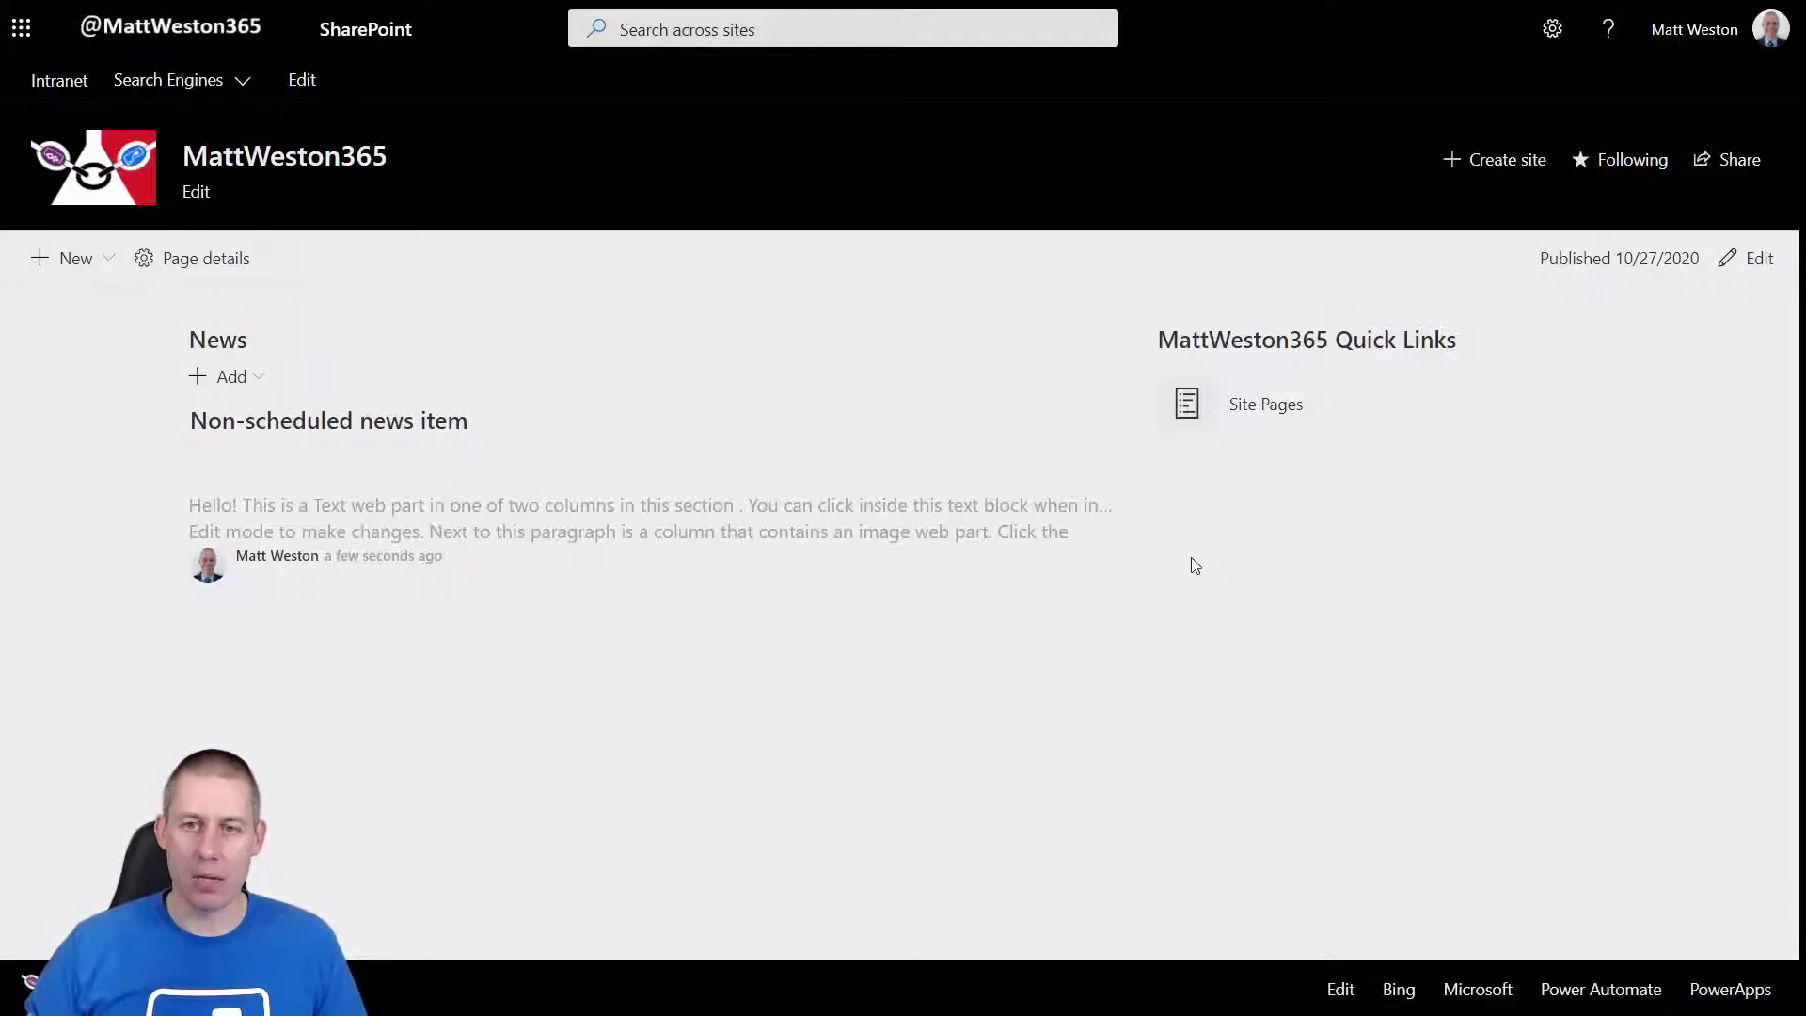
pyautogui.click(1277, 421)
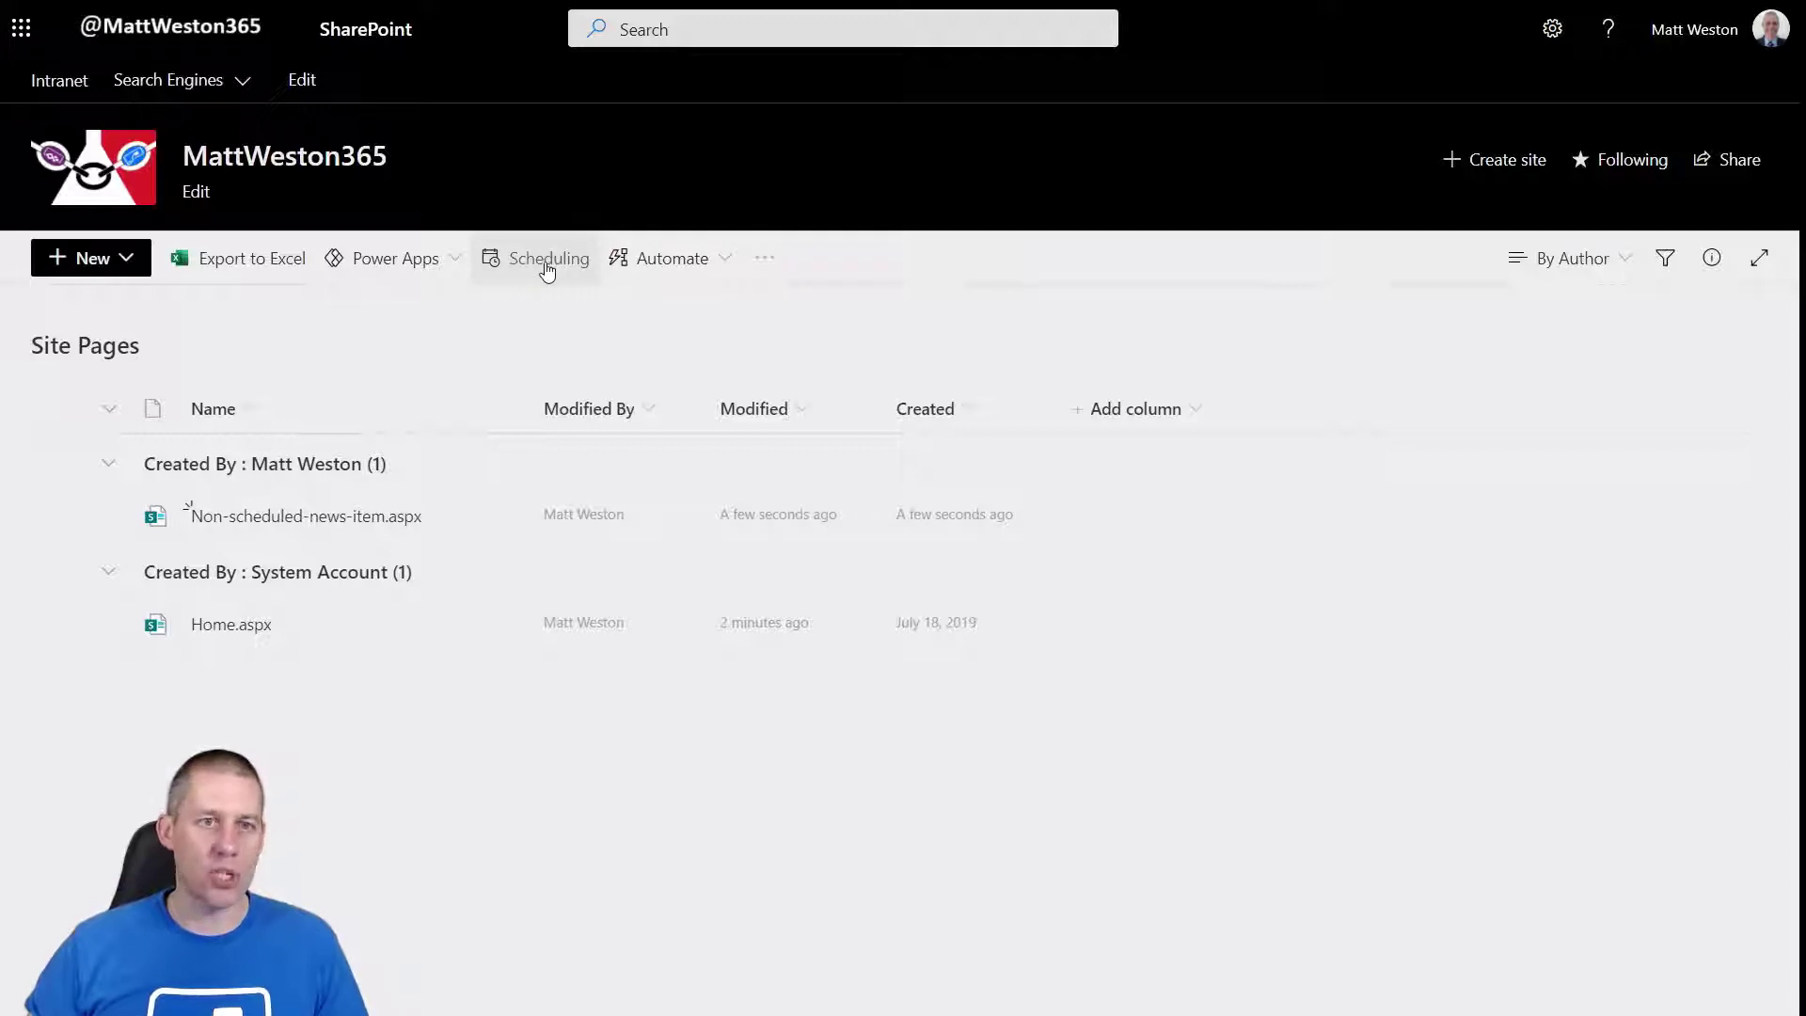
# - Switch Enable scheduling to On in the library's Scheduling panel and close it
pyautogui.click(513, 266)
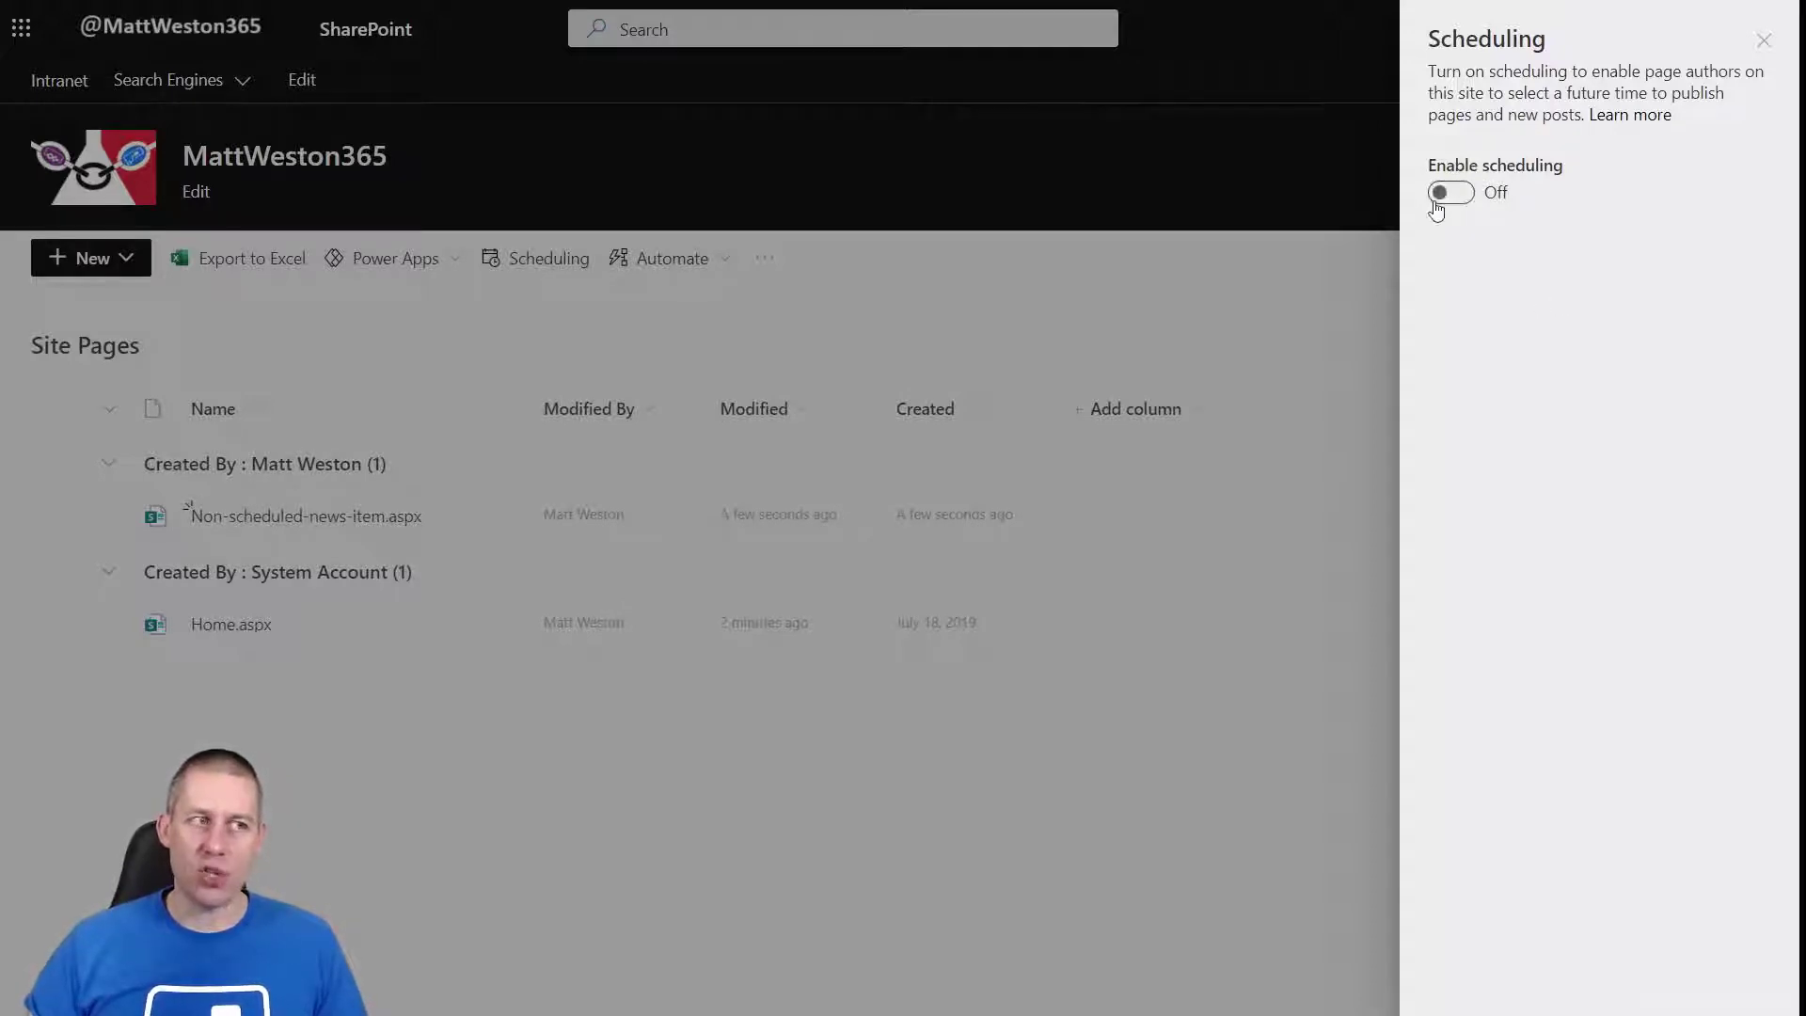
pyautogui.click(1463, 192)
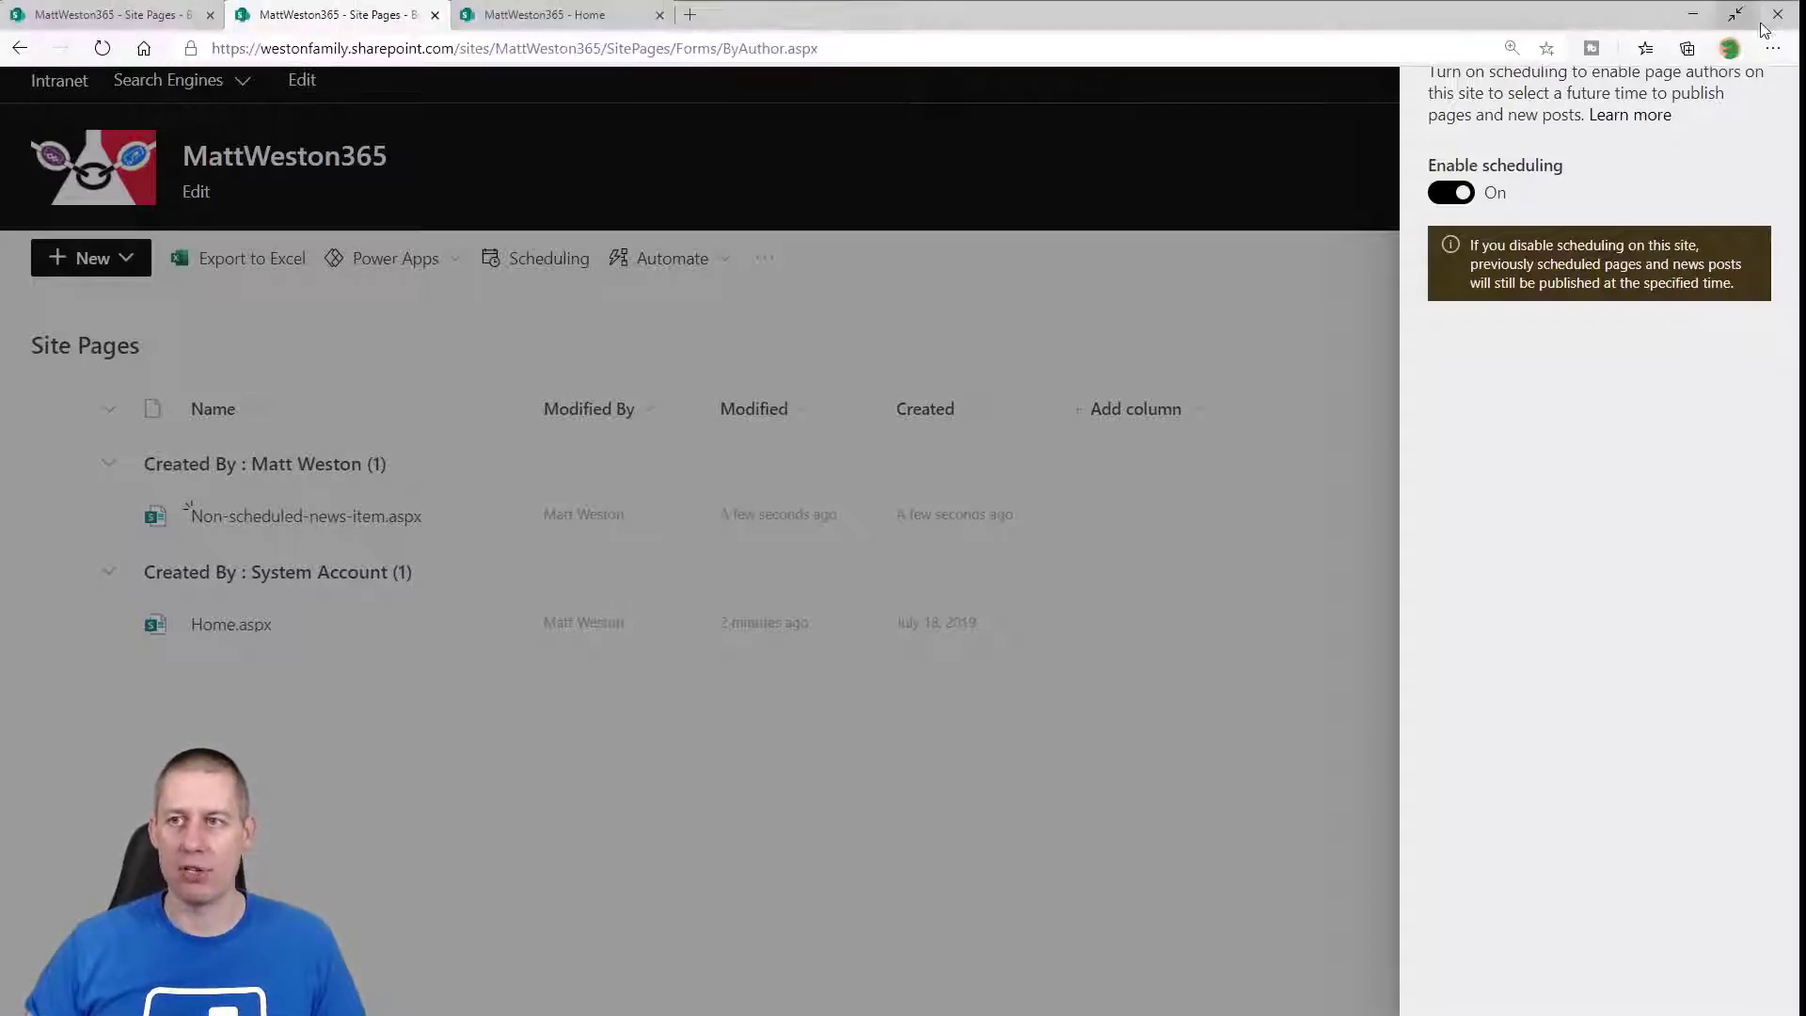
pyautogui.click(1763, 44)
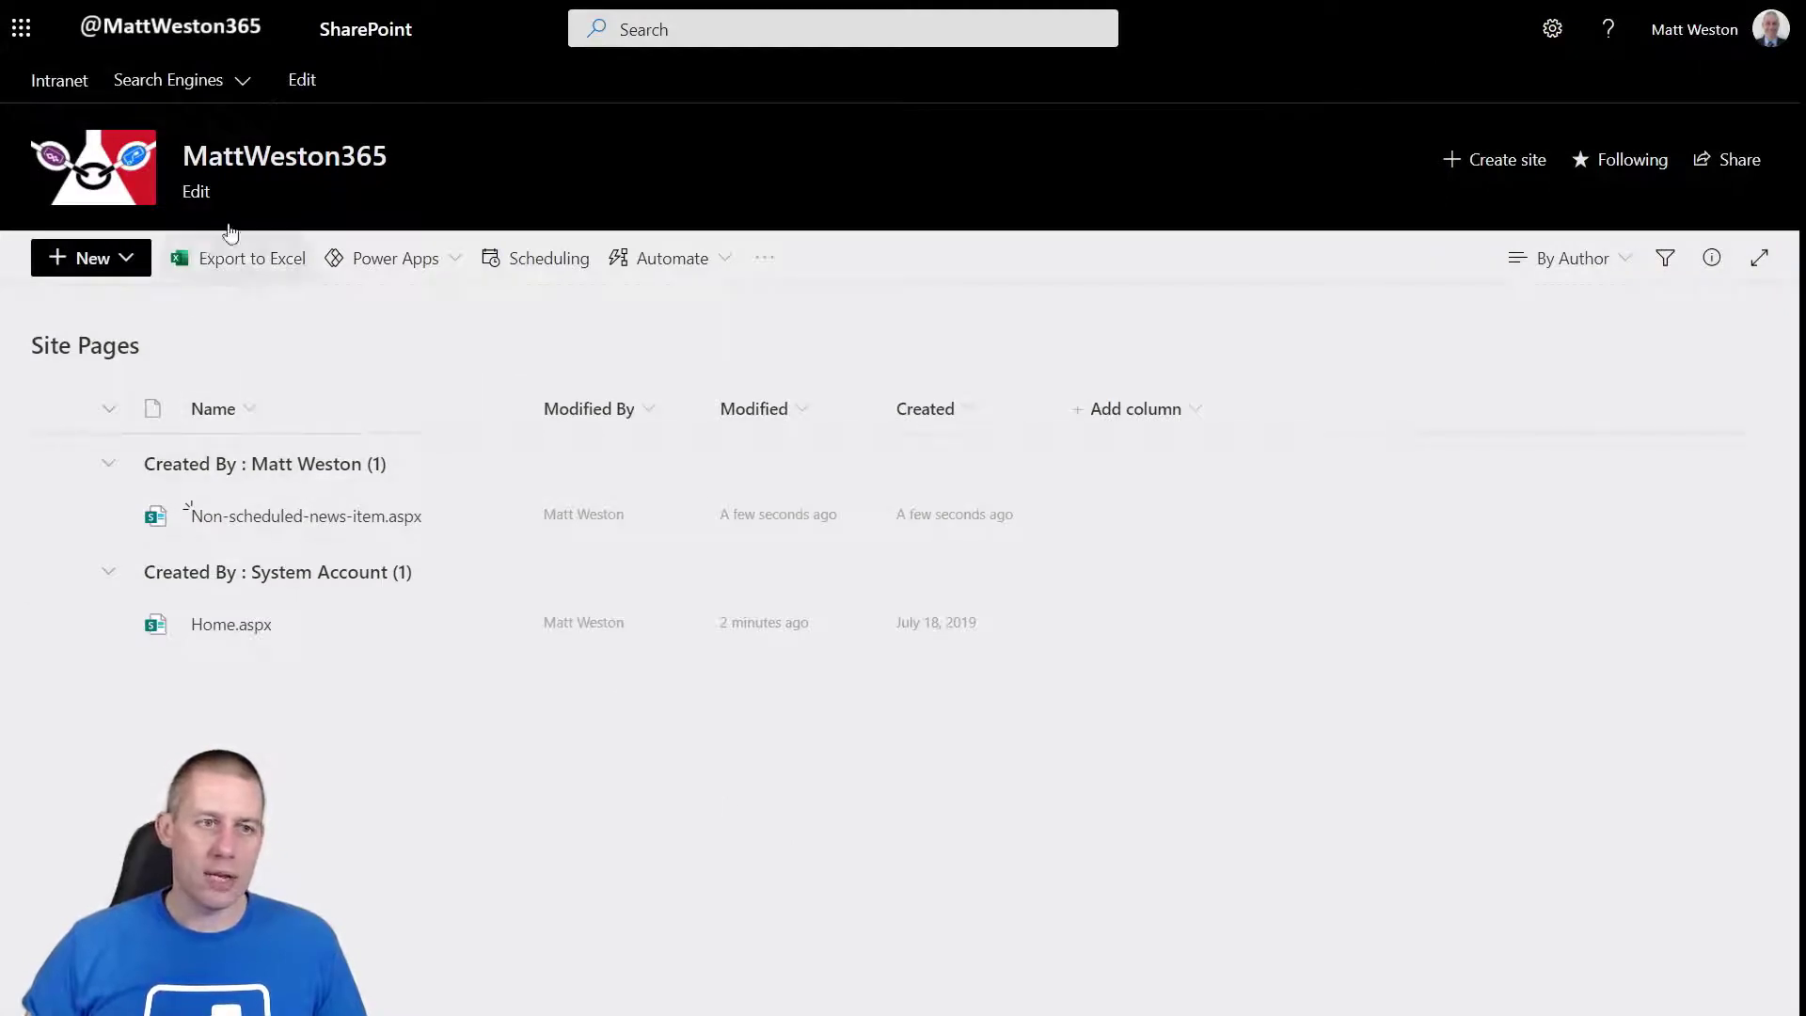
# - From the home page, create a Basic text news post titled 'This is my schedule page'
pyautogui.click(243, 158)
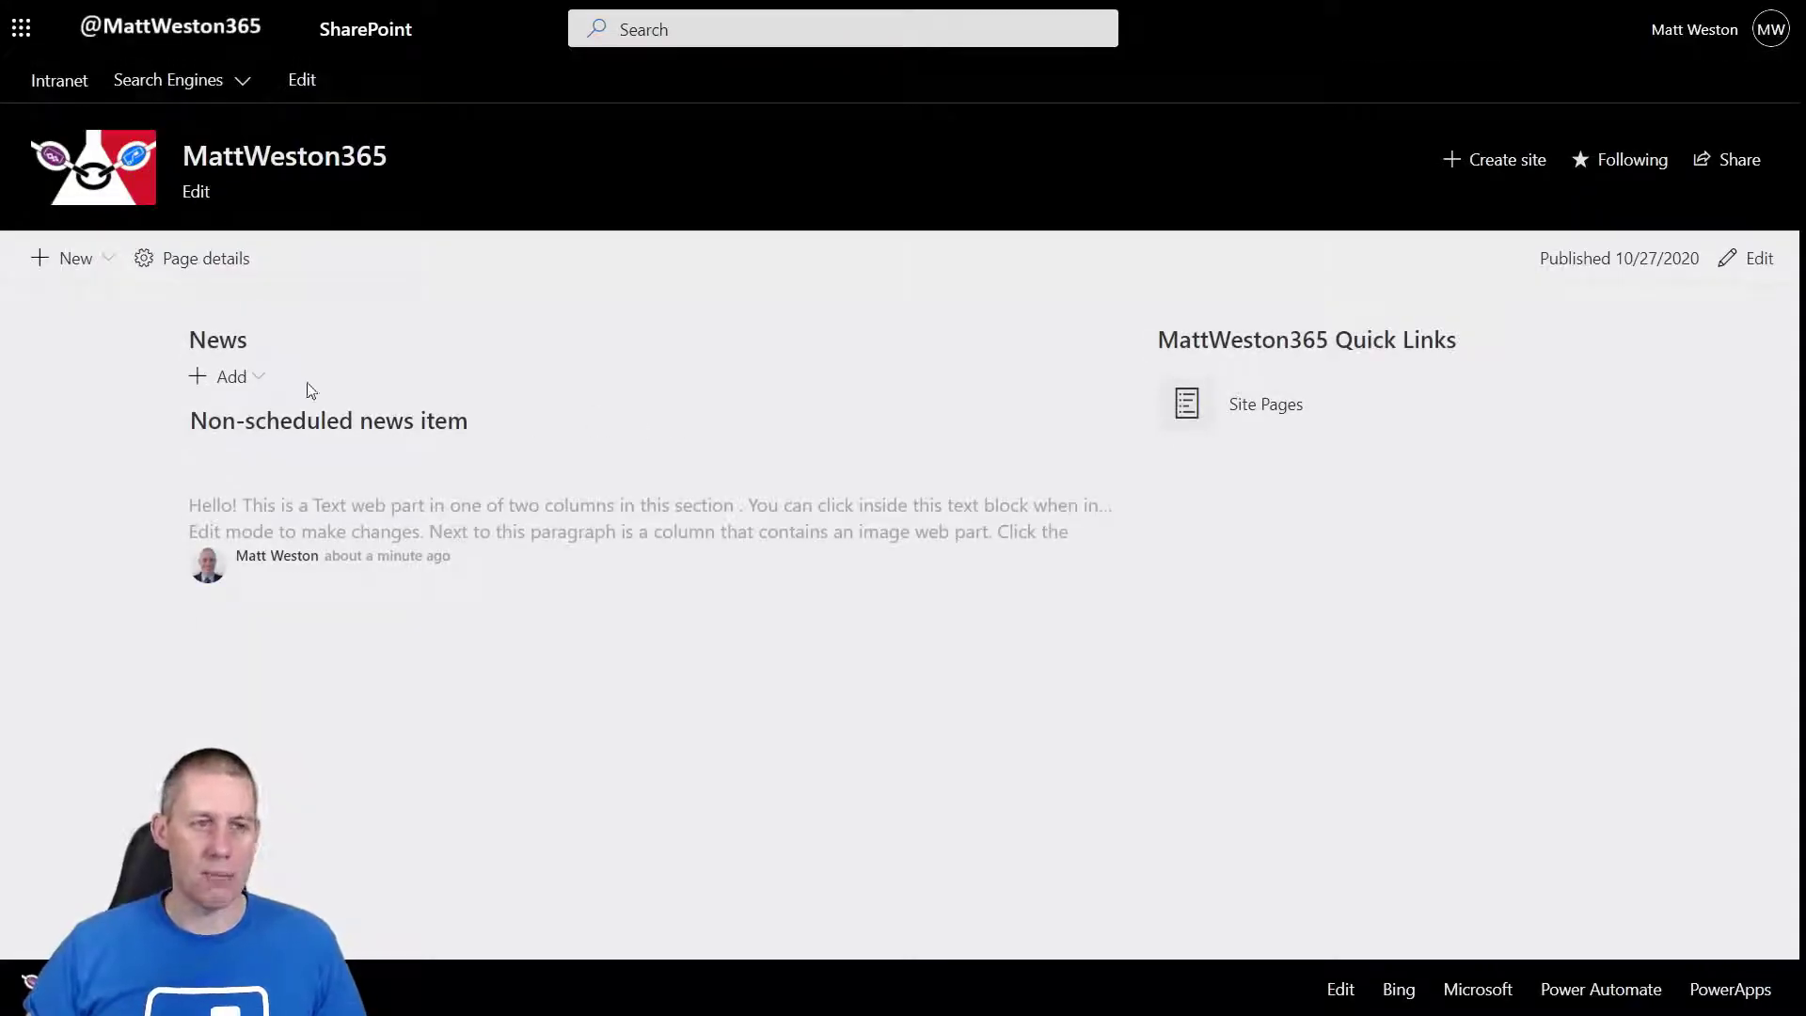
pyautogui.click(266, 381)
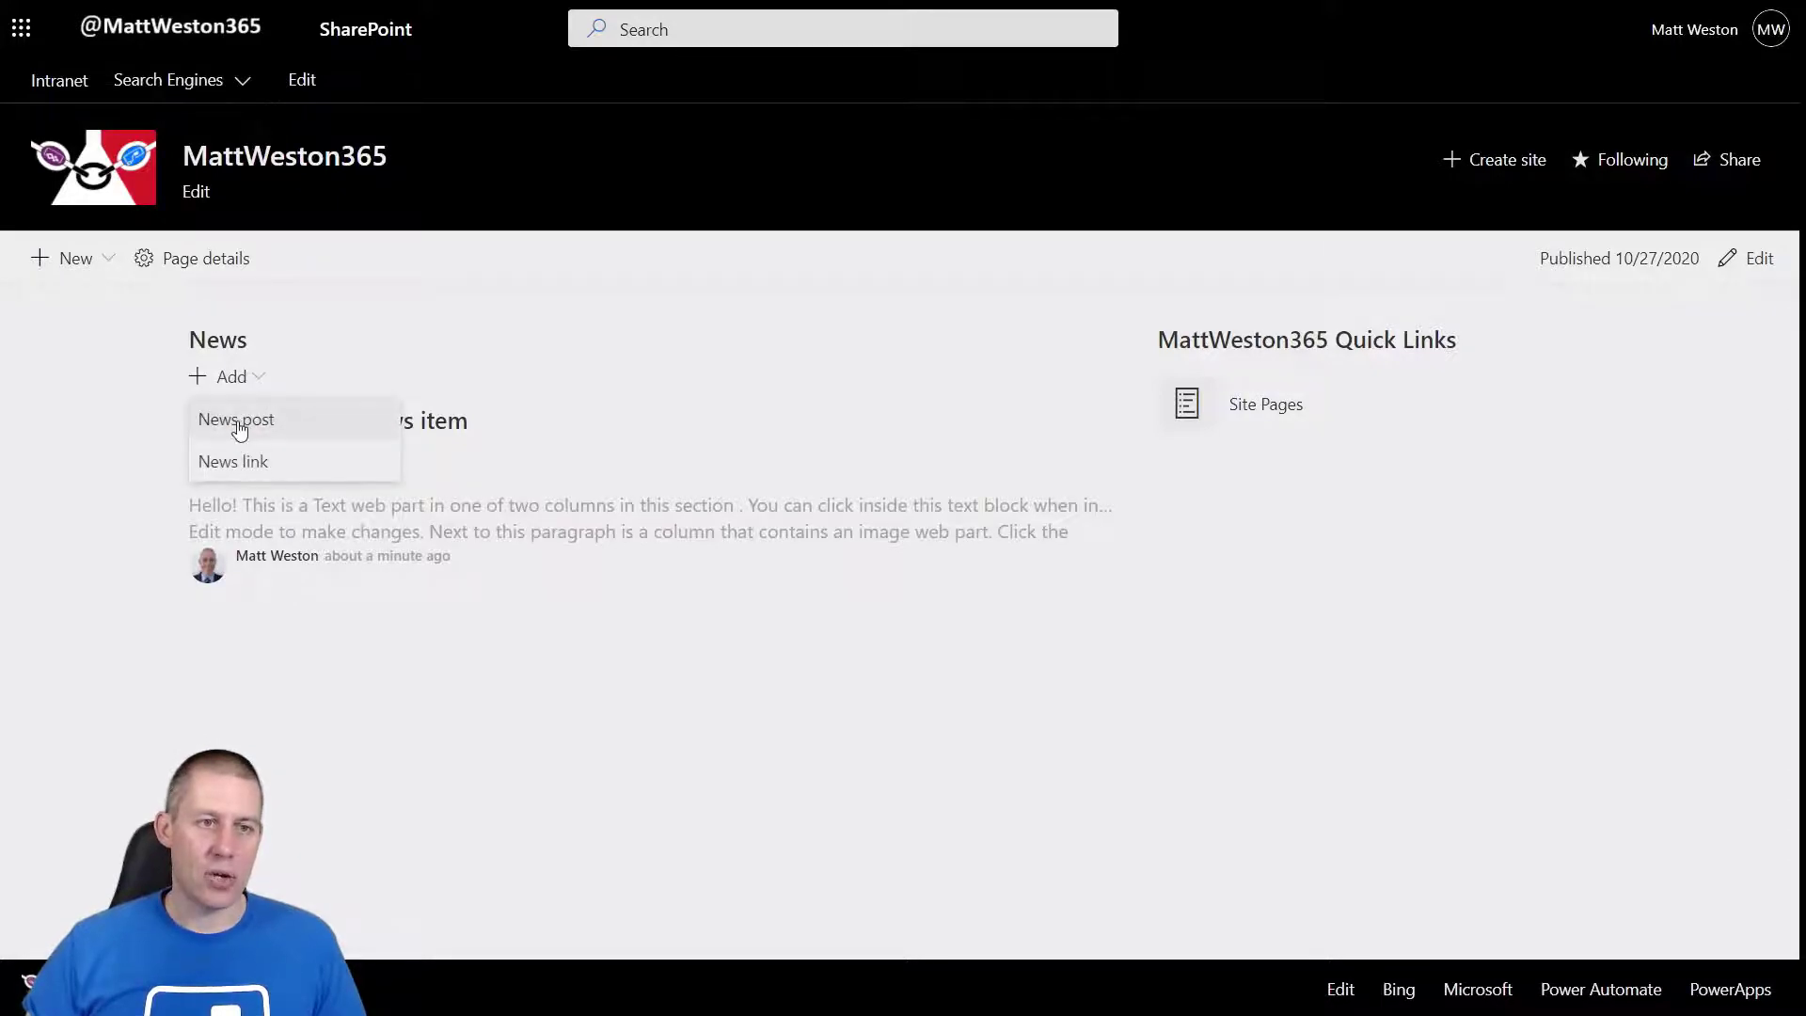
pyautogui.click(235, 419)
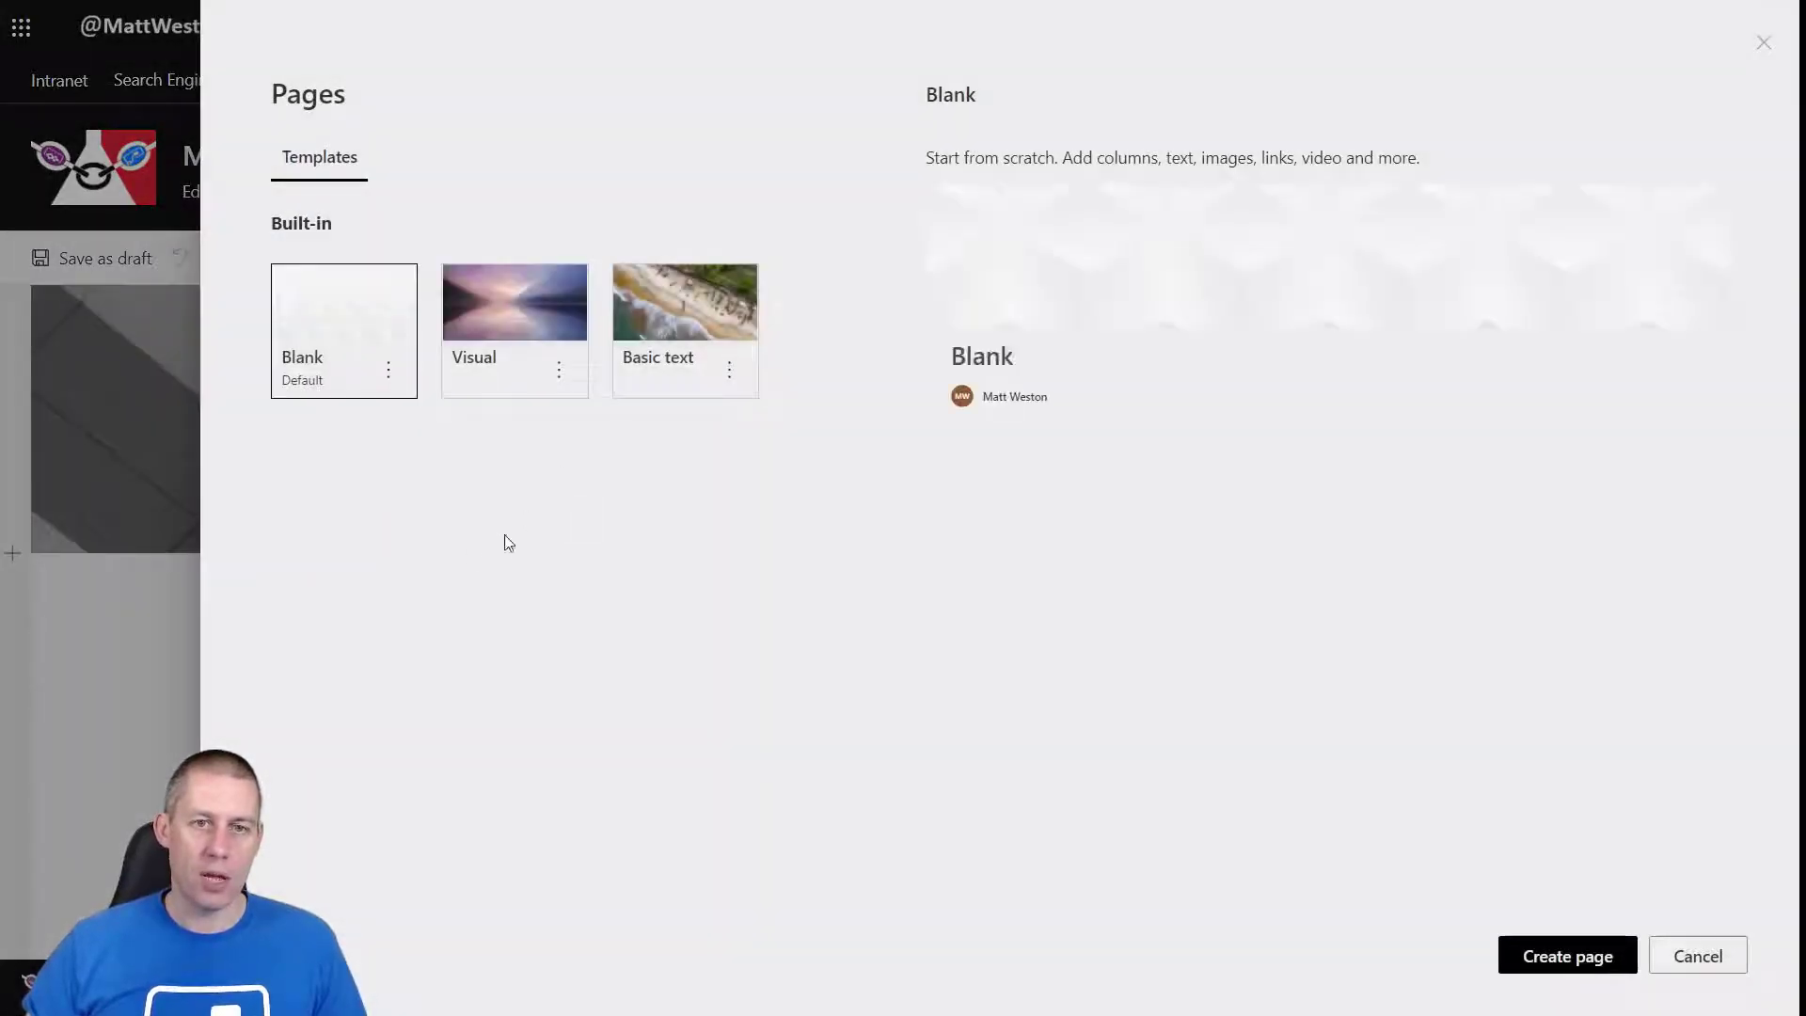
pyautogui.click(689, 330)
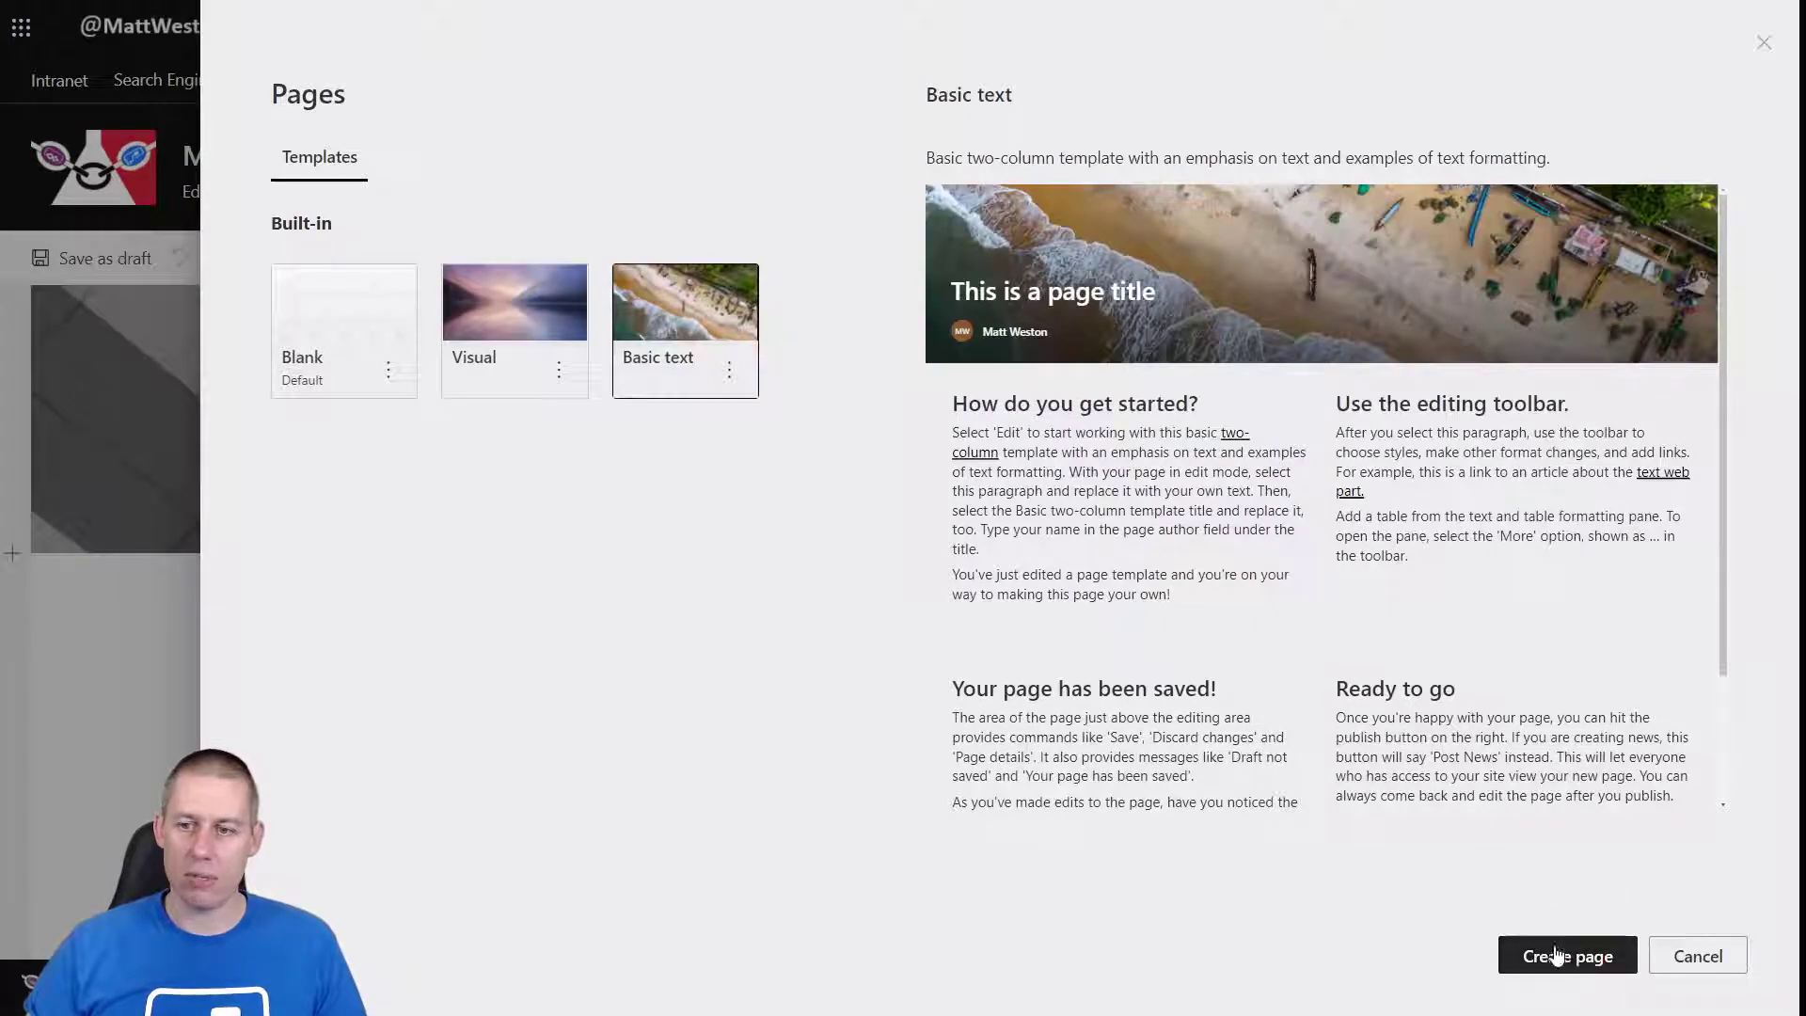
pyautogui.click(1558, 956)
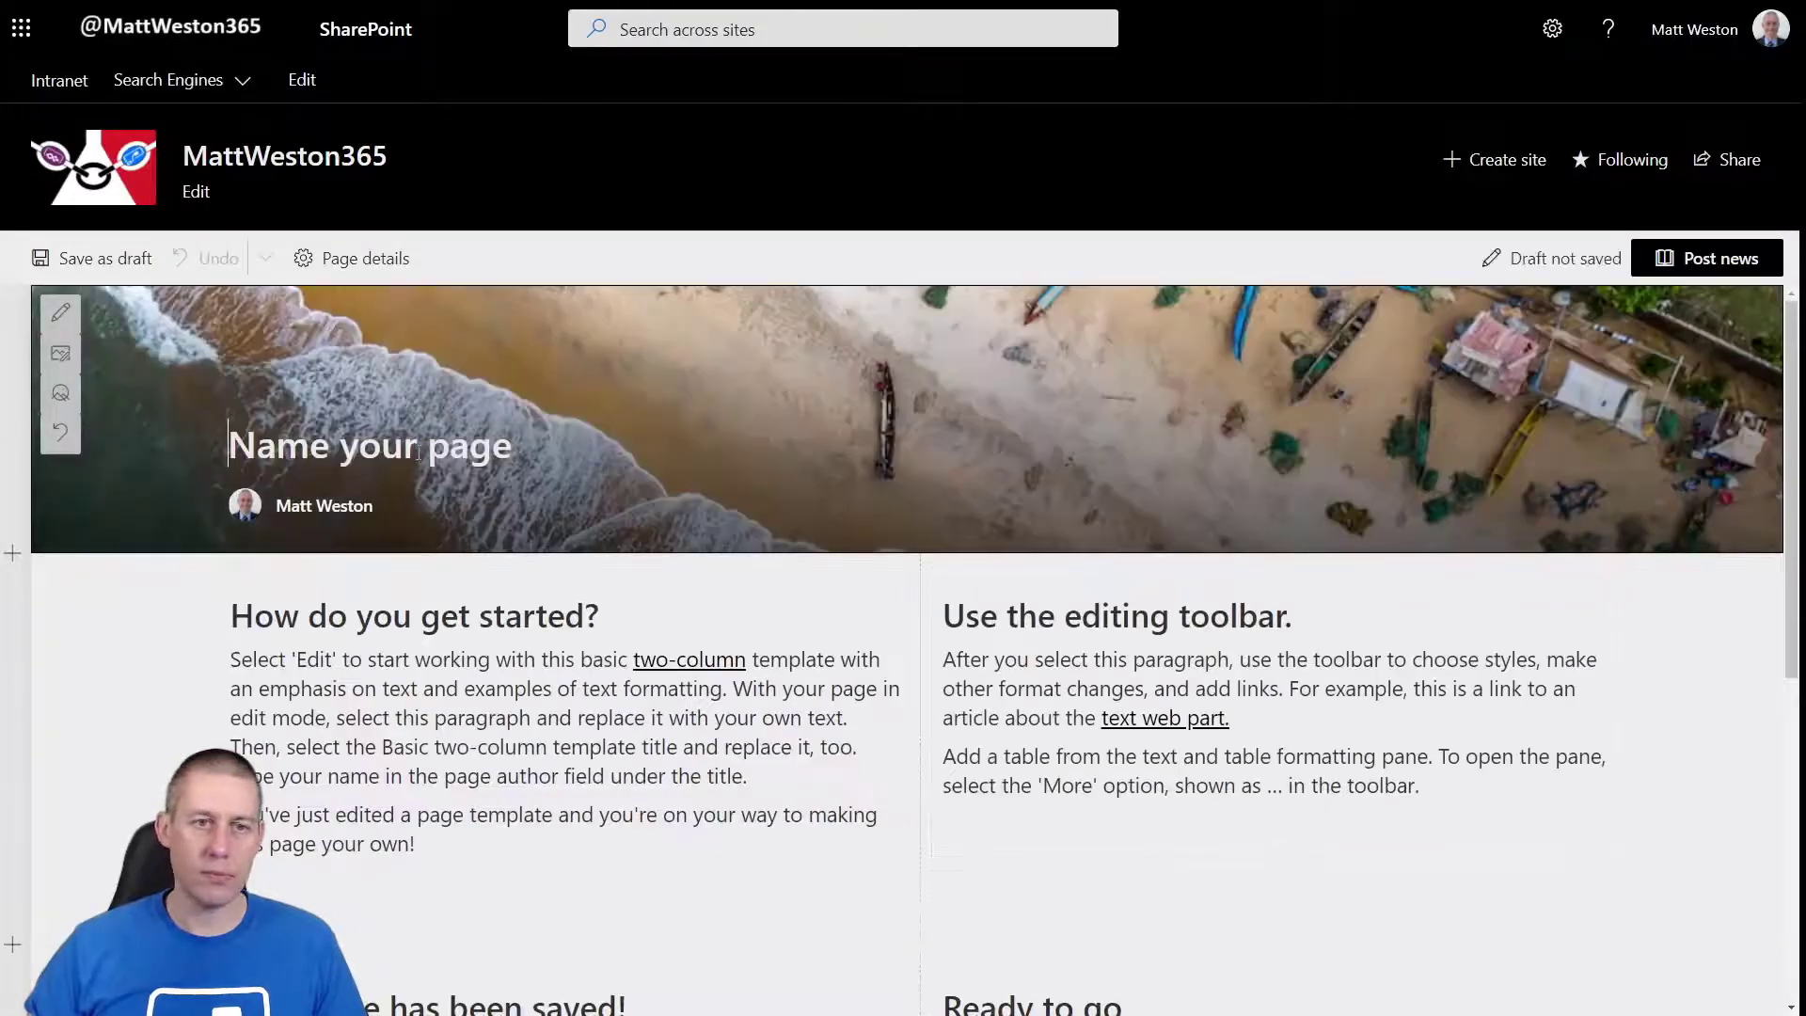
pyautogui.write('This is my schedule page')
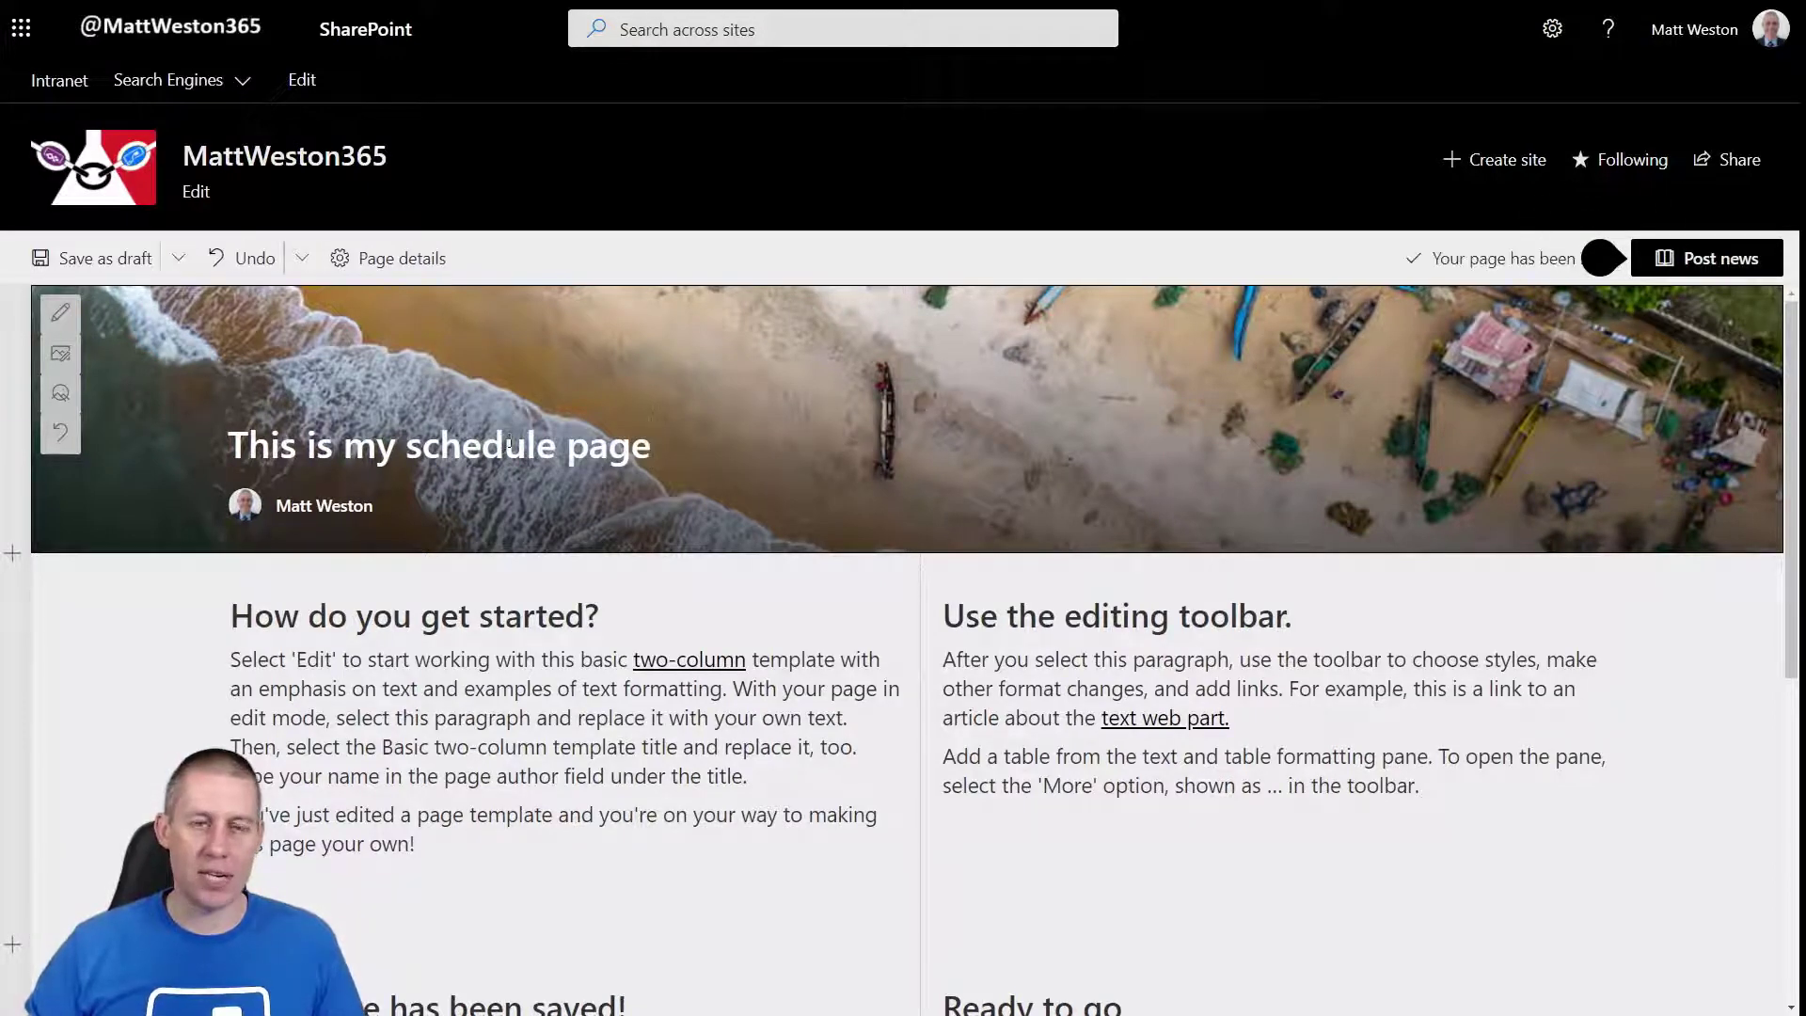
# - In Page details, turn Scheduling on with publish date 10/28/2020 at 8:00 AM
pyautogui.click(450, 258)
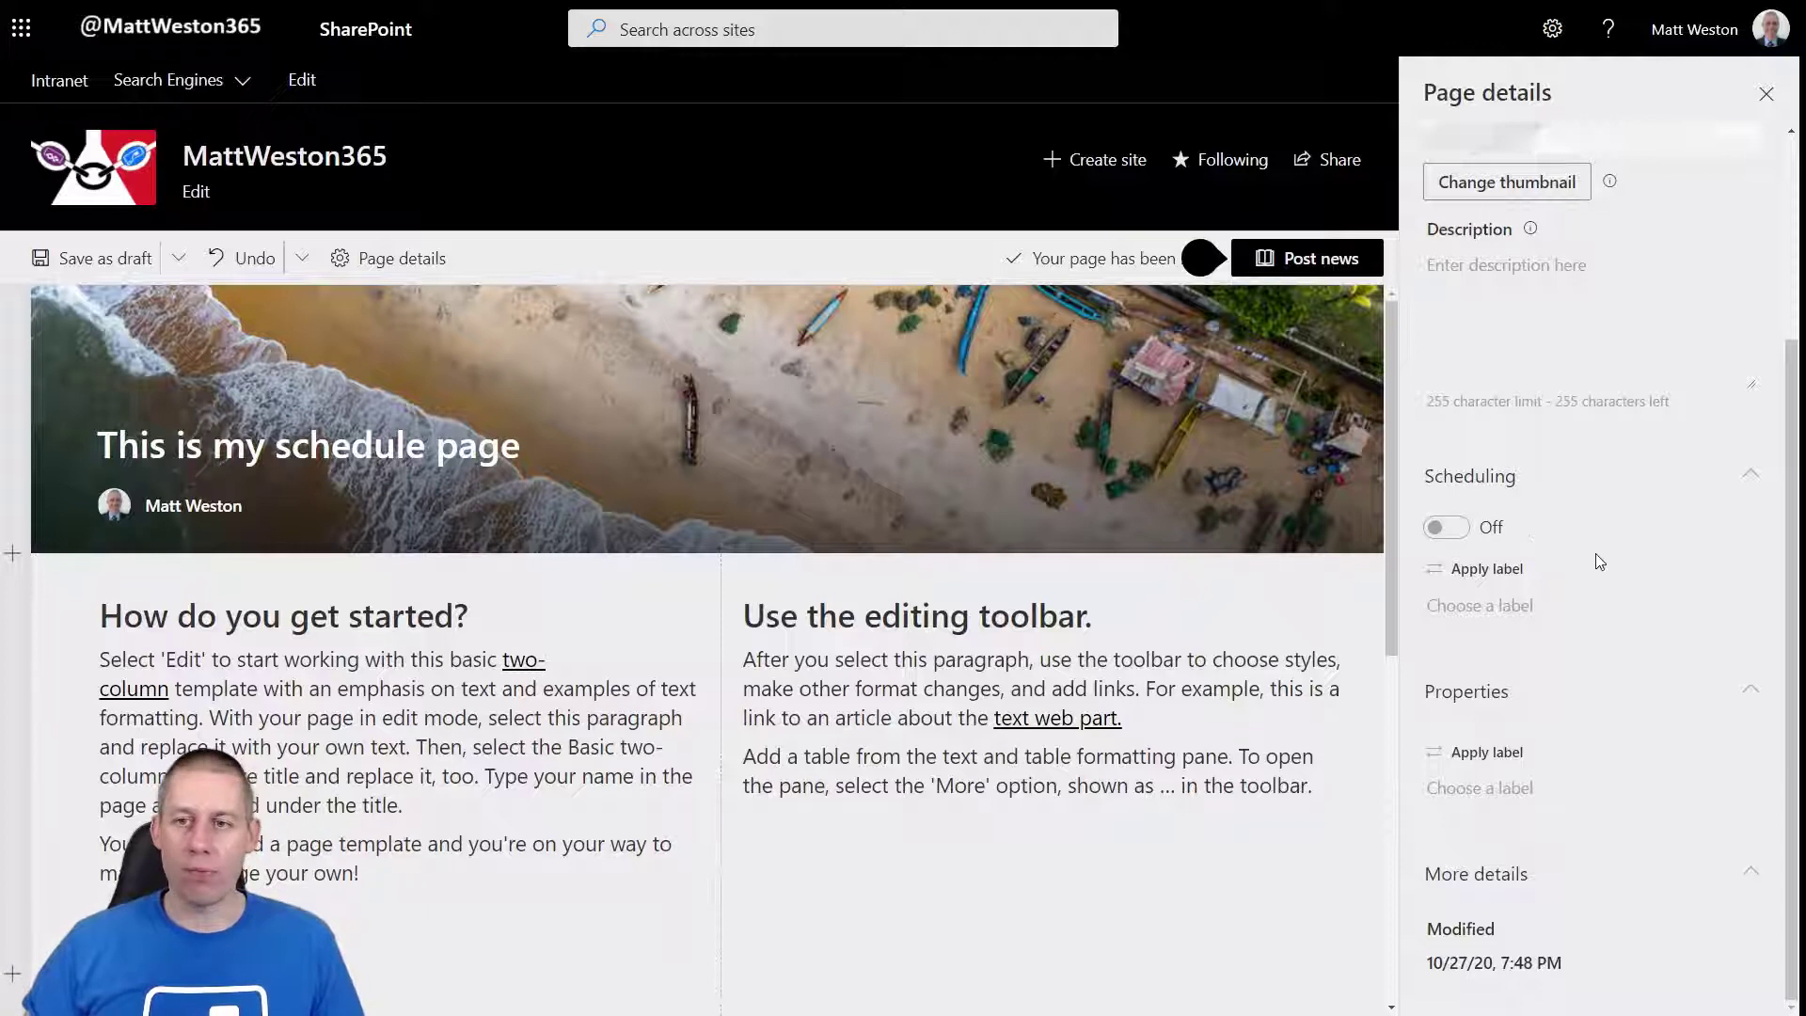
pyautogui.click(1469, 532)
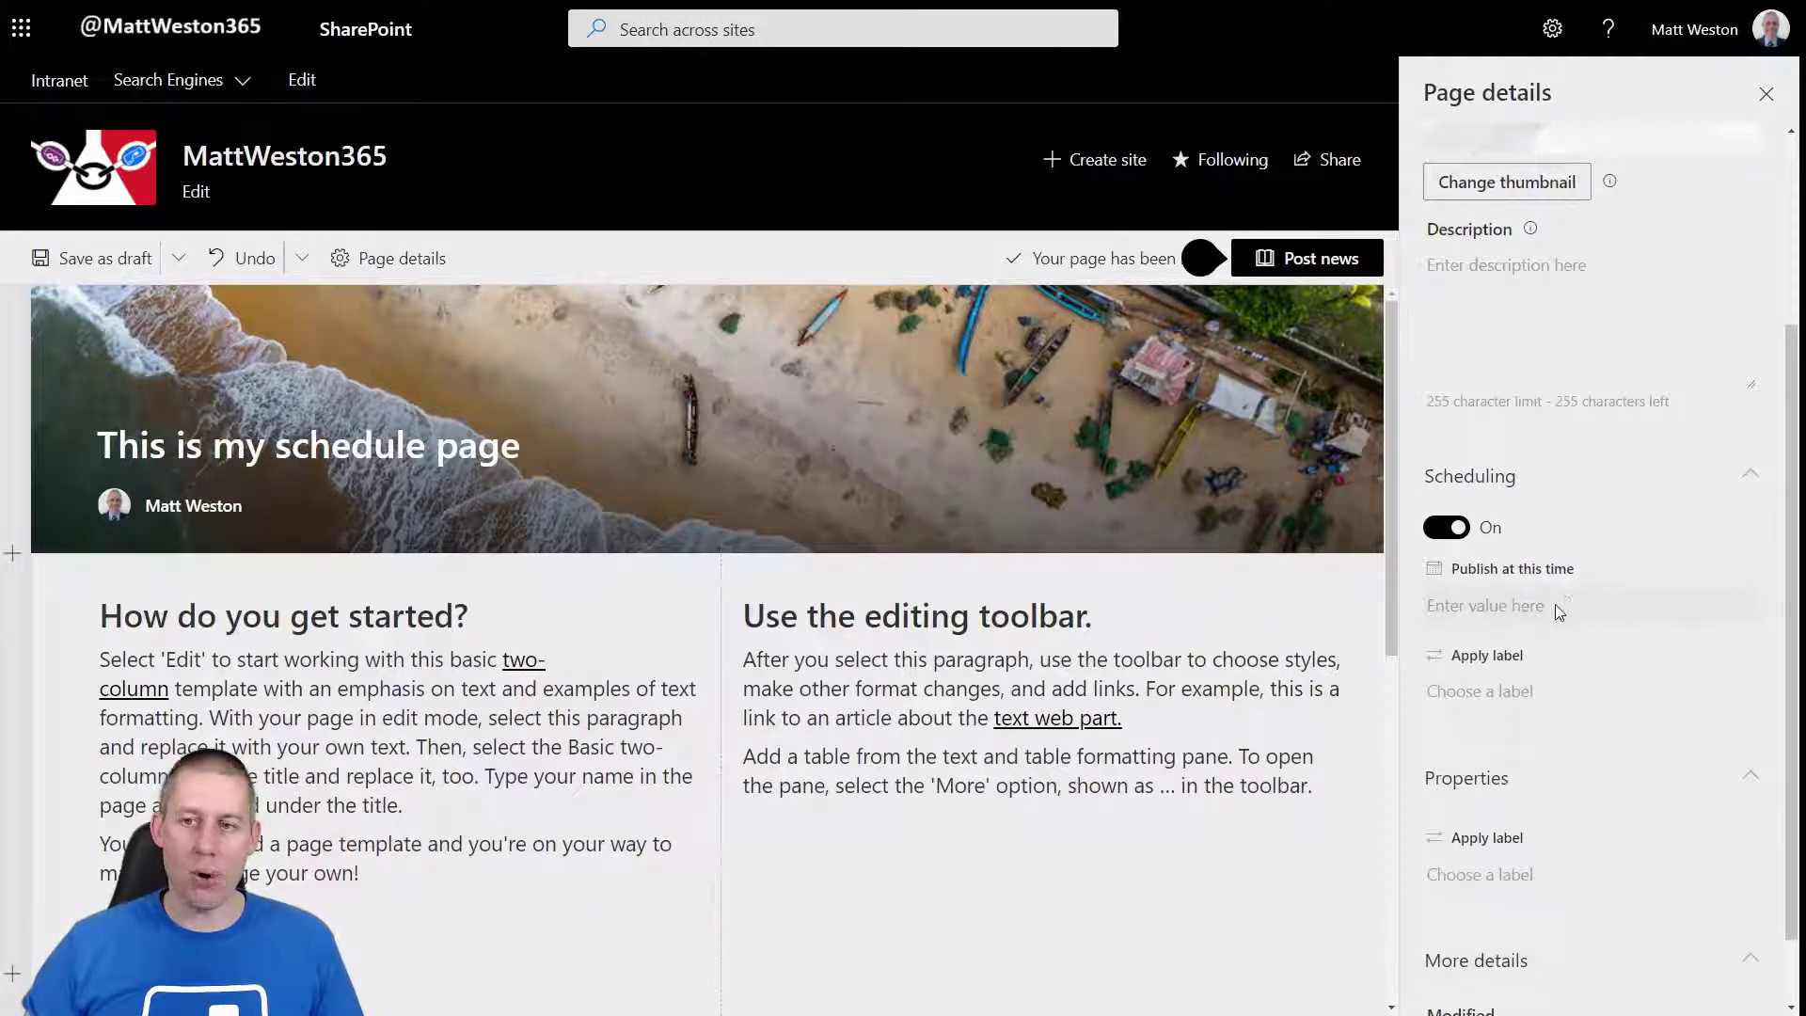
pyautogui.click(1500, 604)
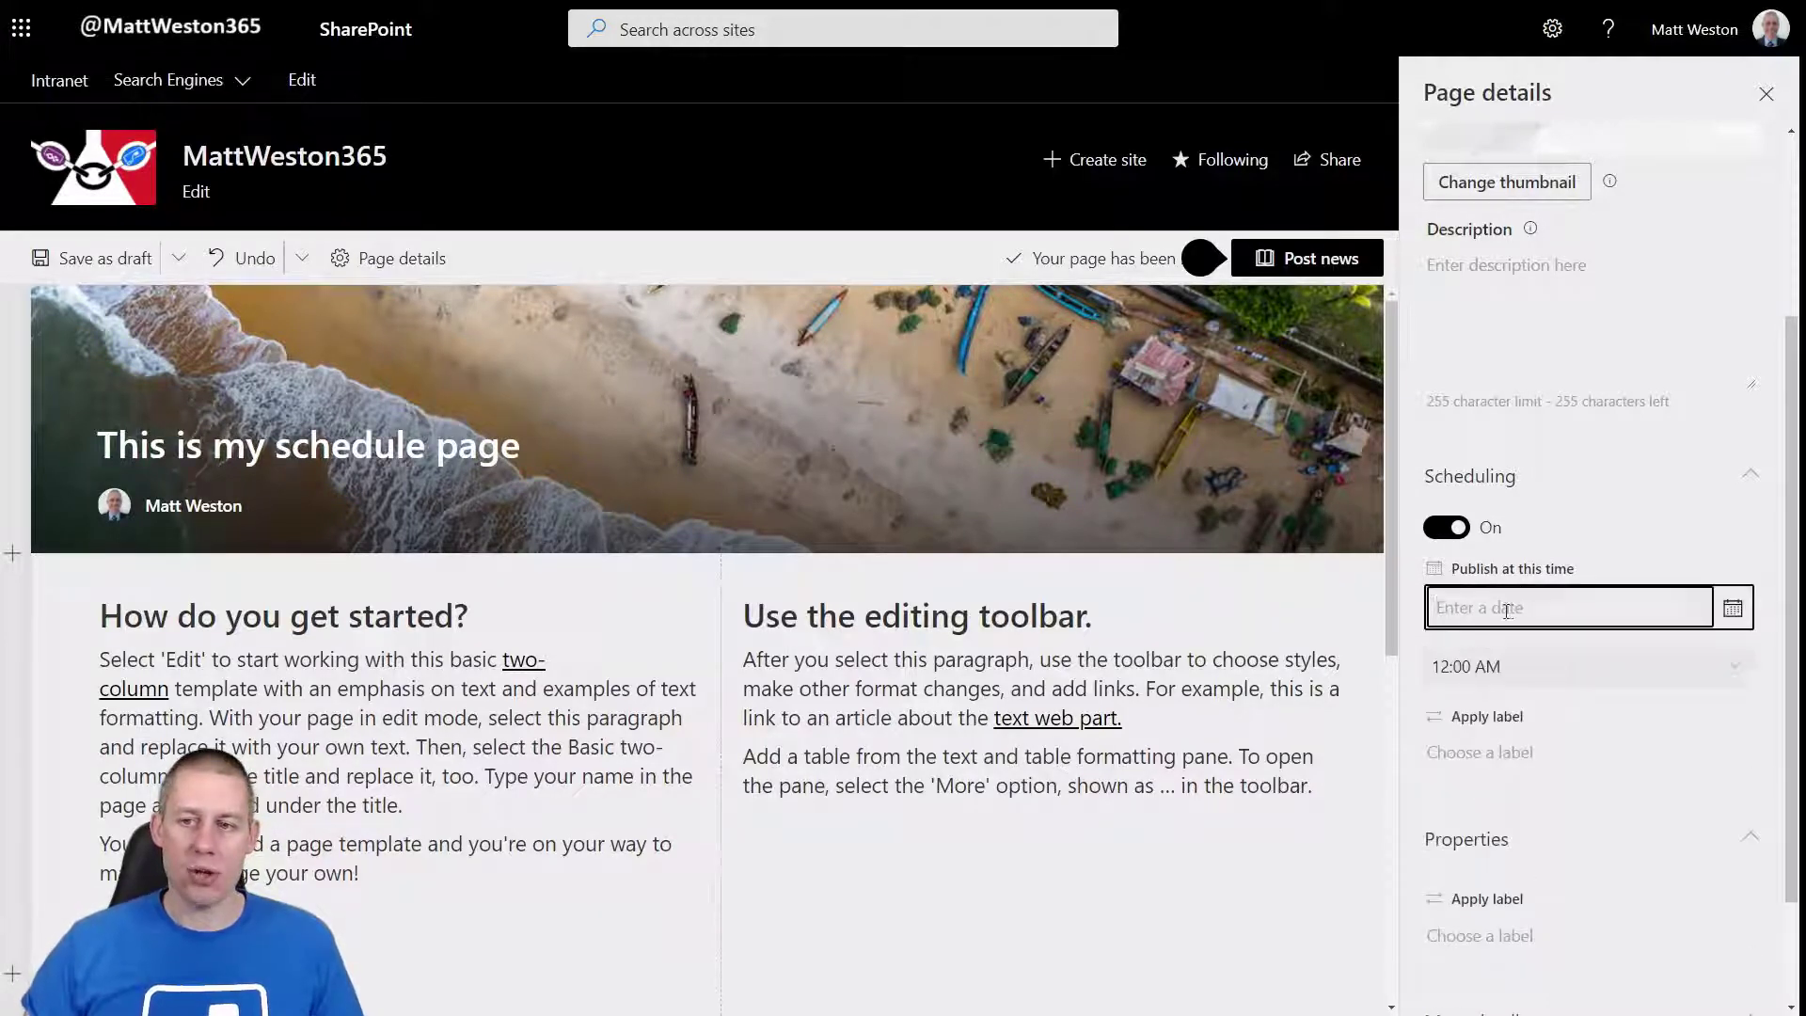
pyautogui.click(1730, 614)
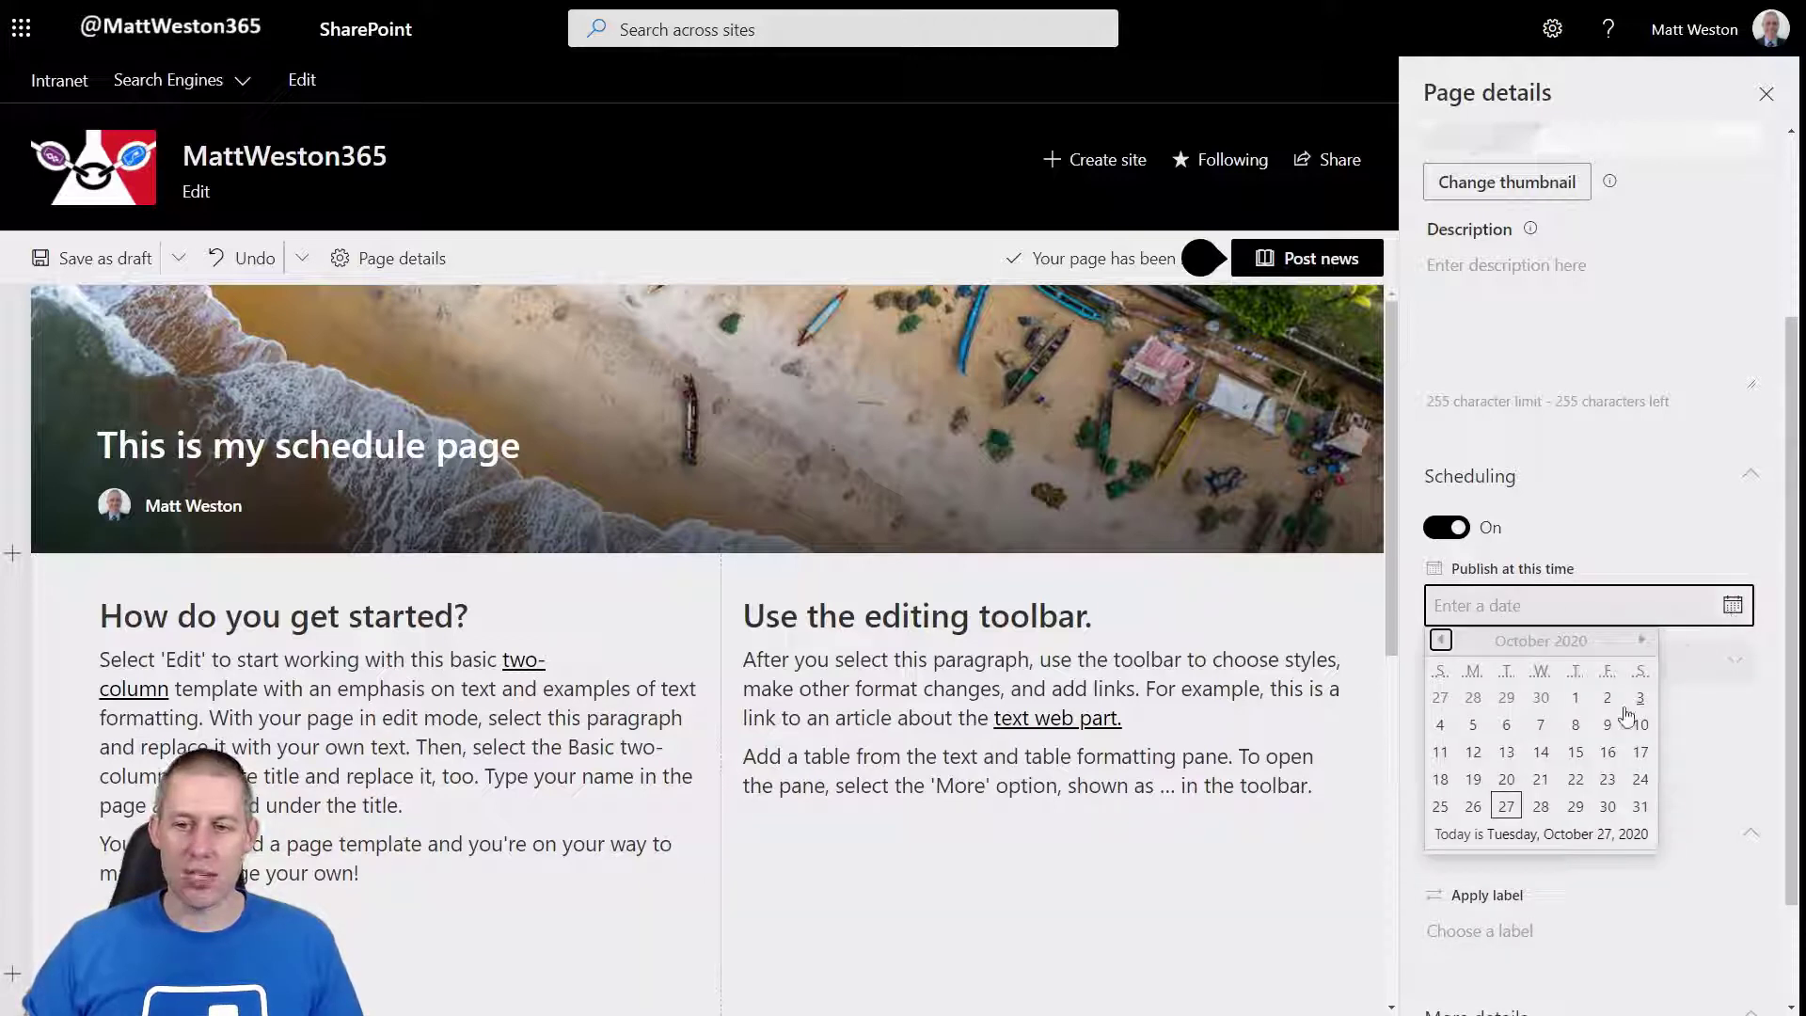
pyautogui.click(1540, 807)
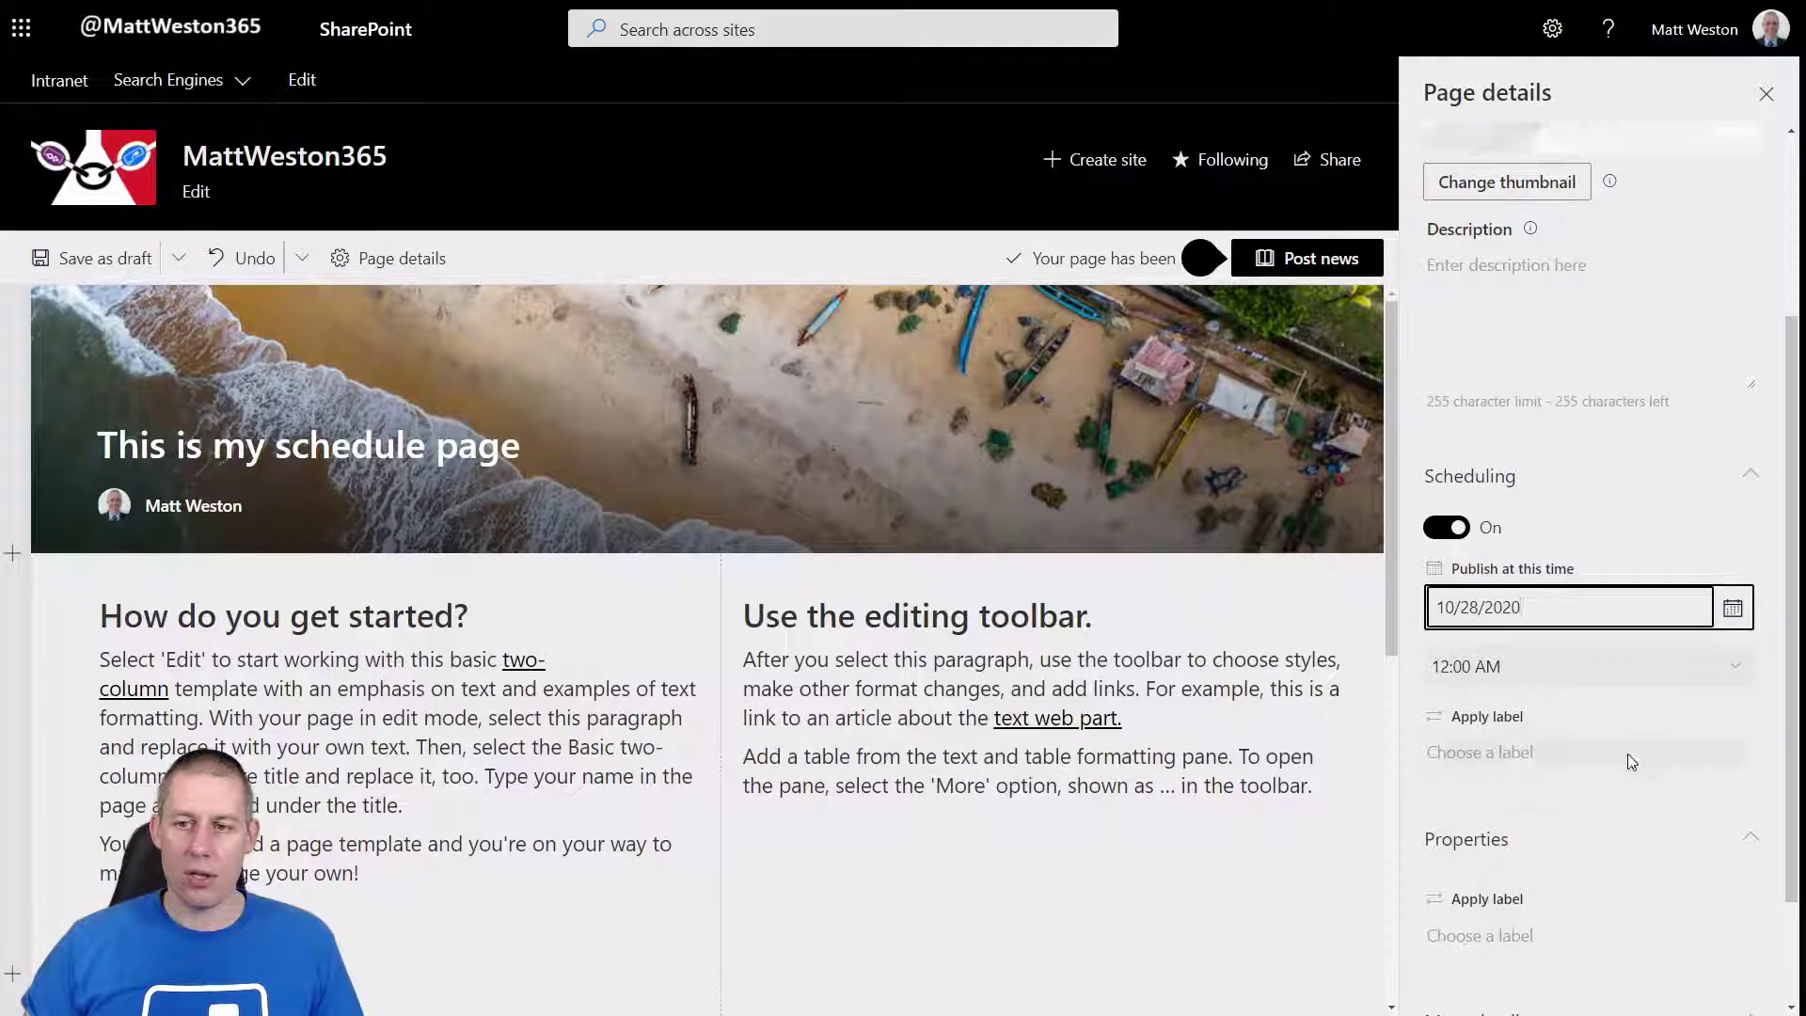
pyautogui.click(1663, 676)
pyautogui.click(1365, 710)
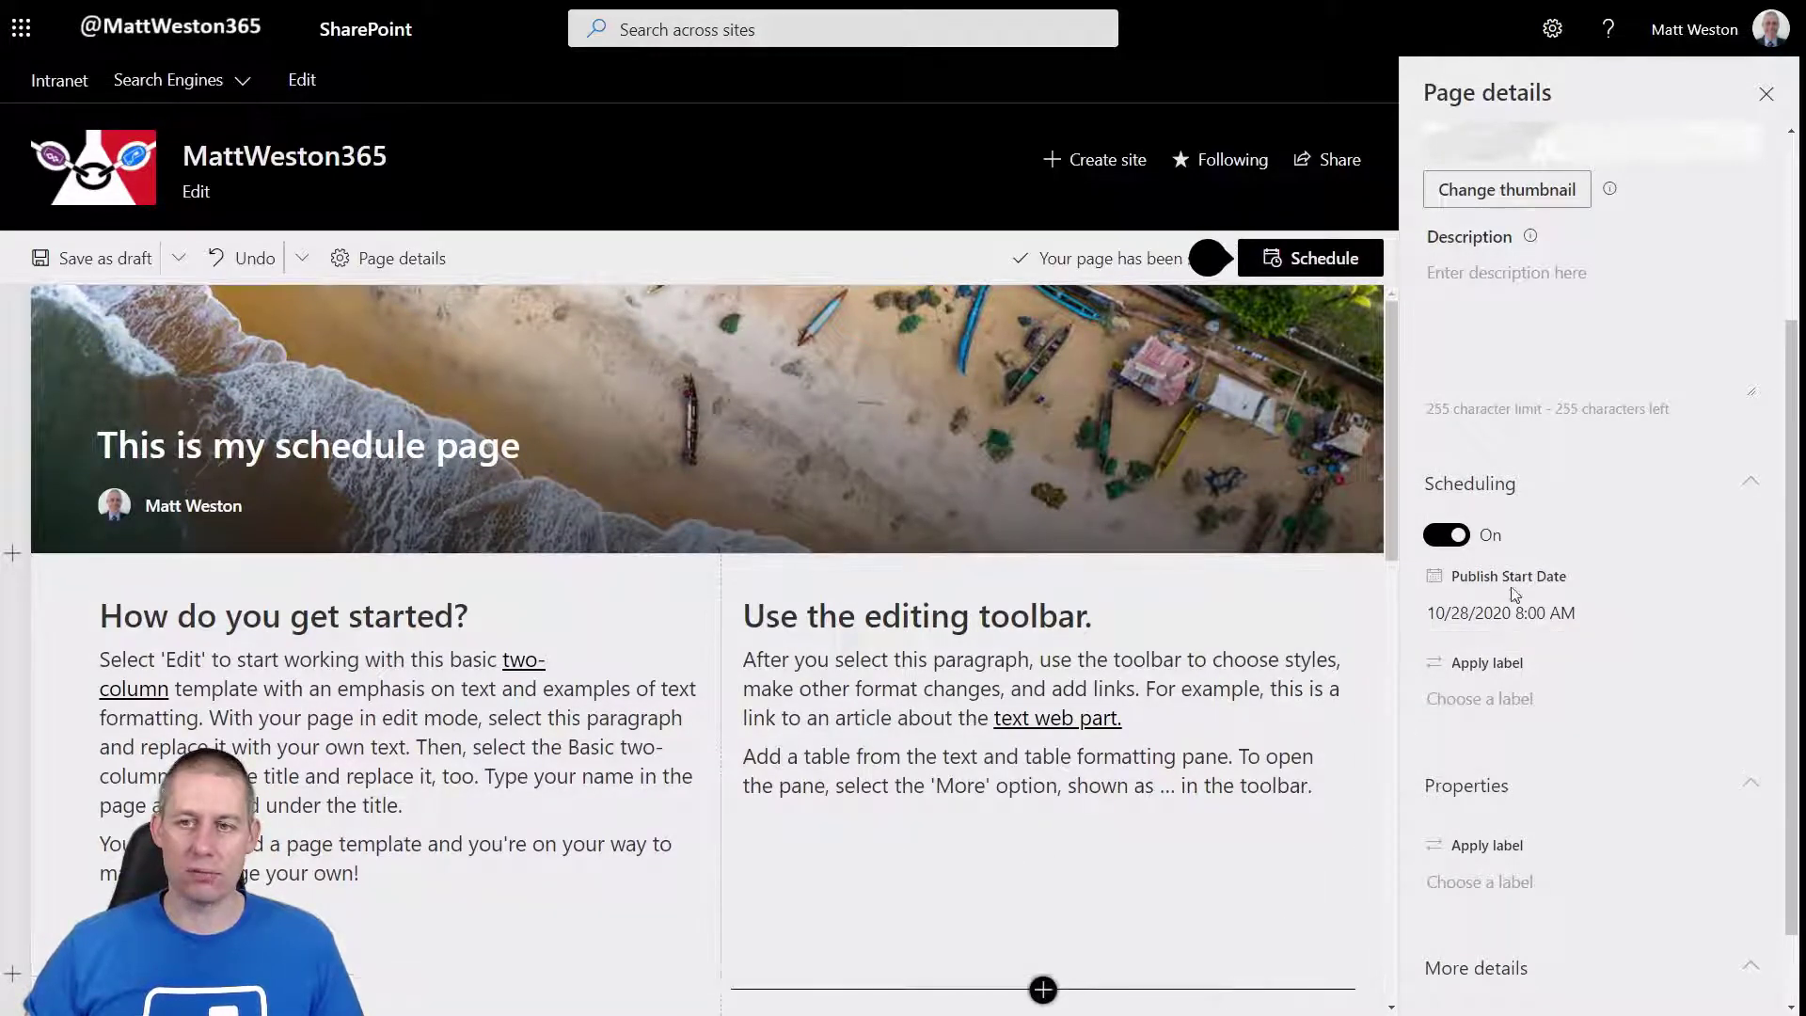
pyautogui.click(1765, 95)
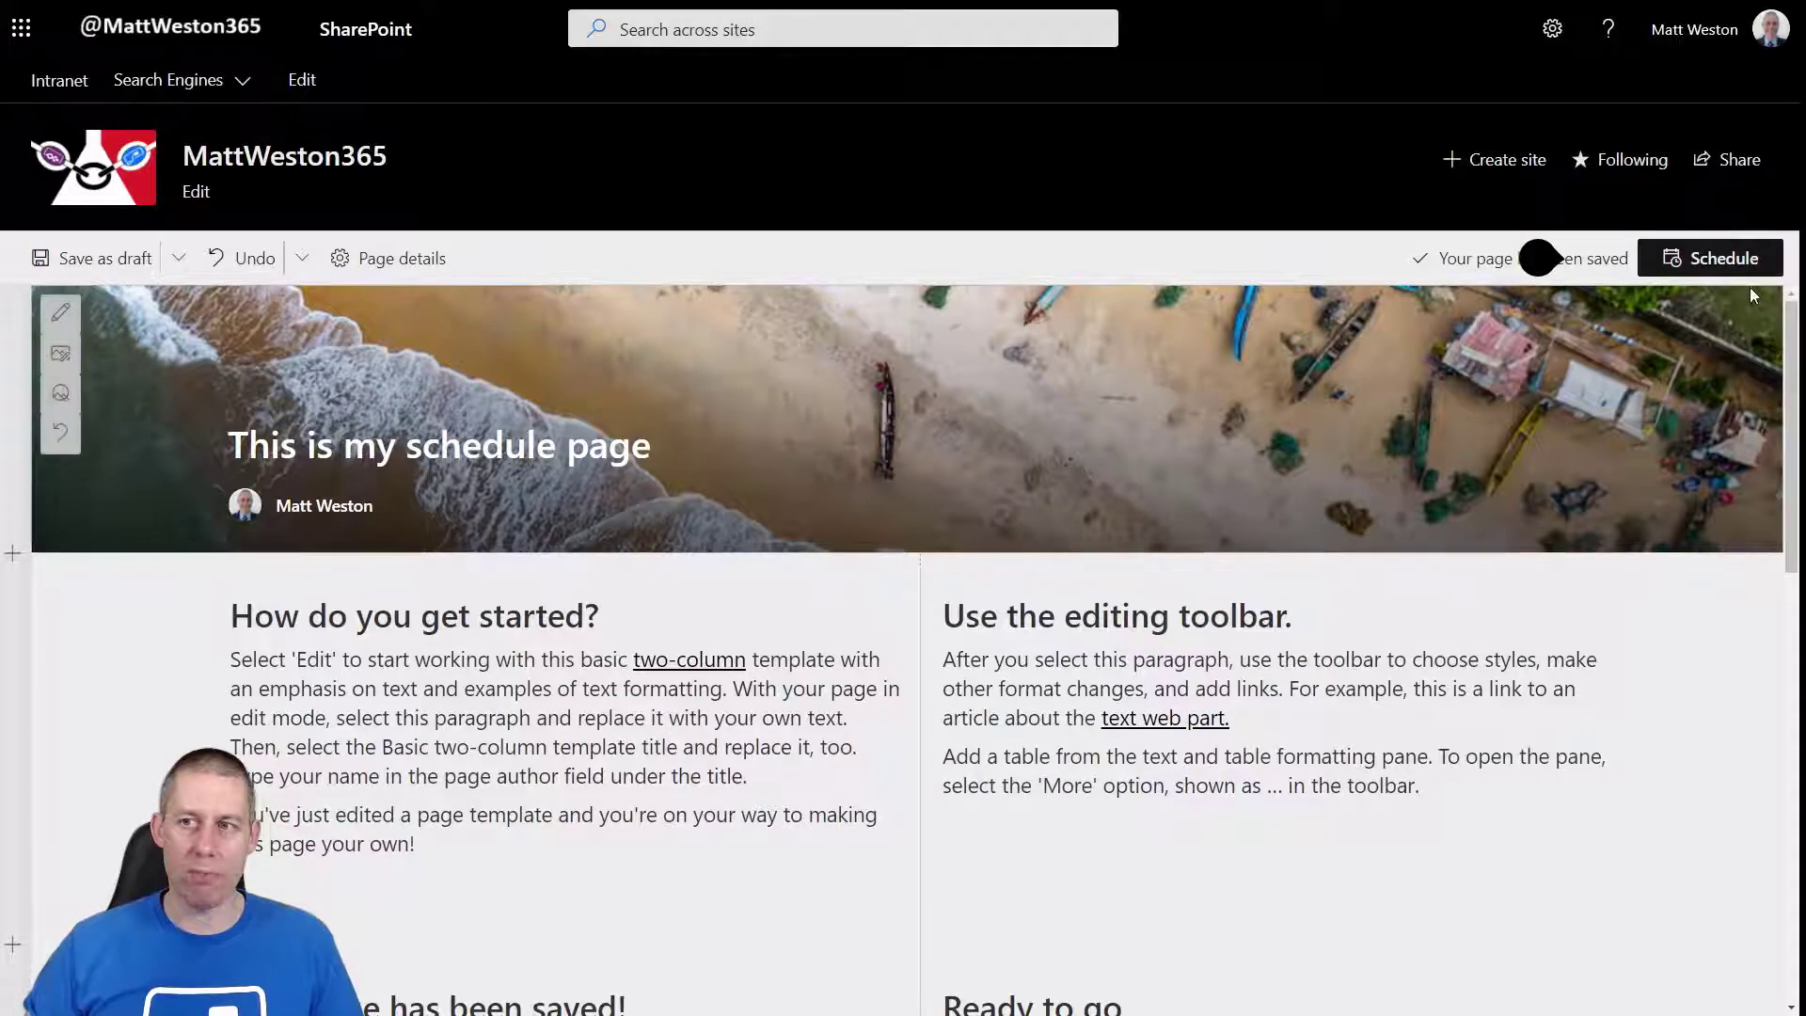
# - Schedule the page for Wed, Oct 28 at 8:00 AM and return to the site home
pyautogui.click(1746, 267)
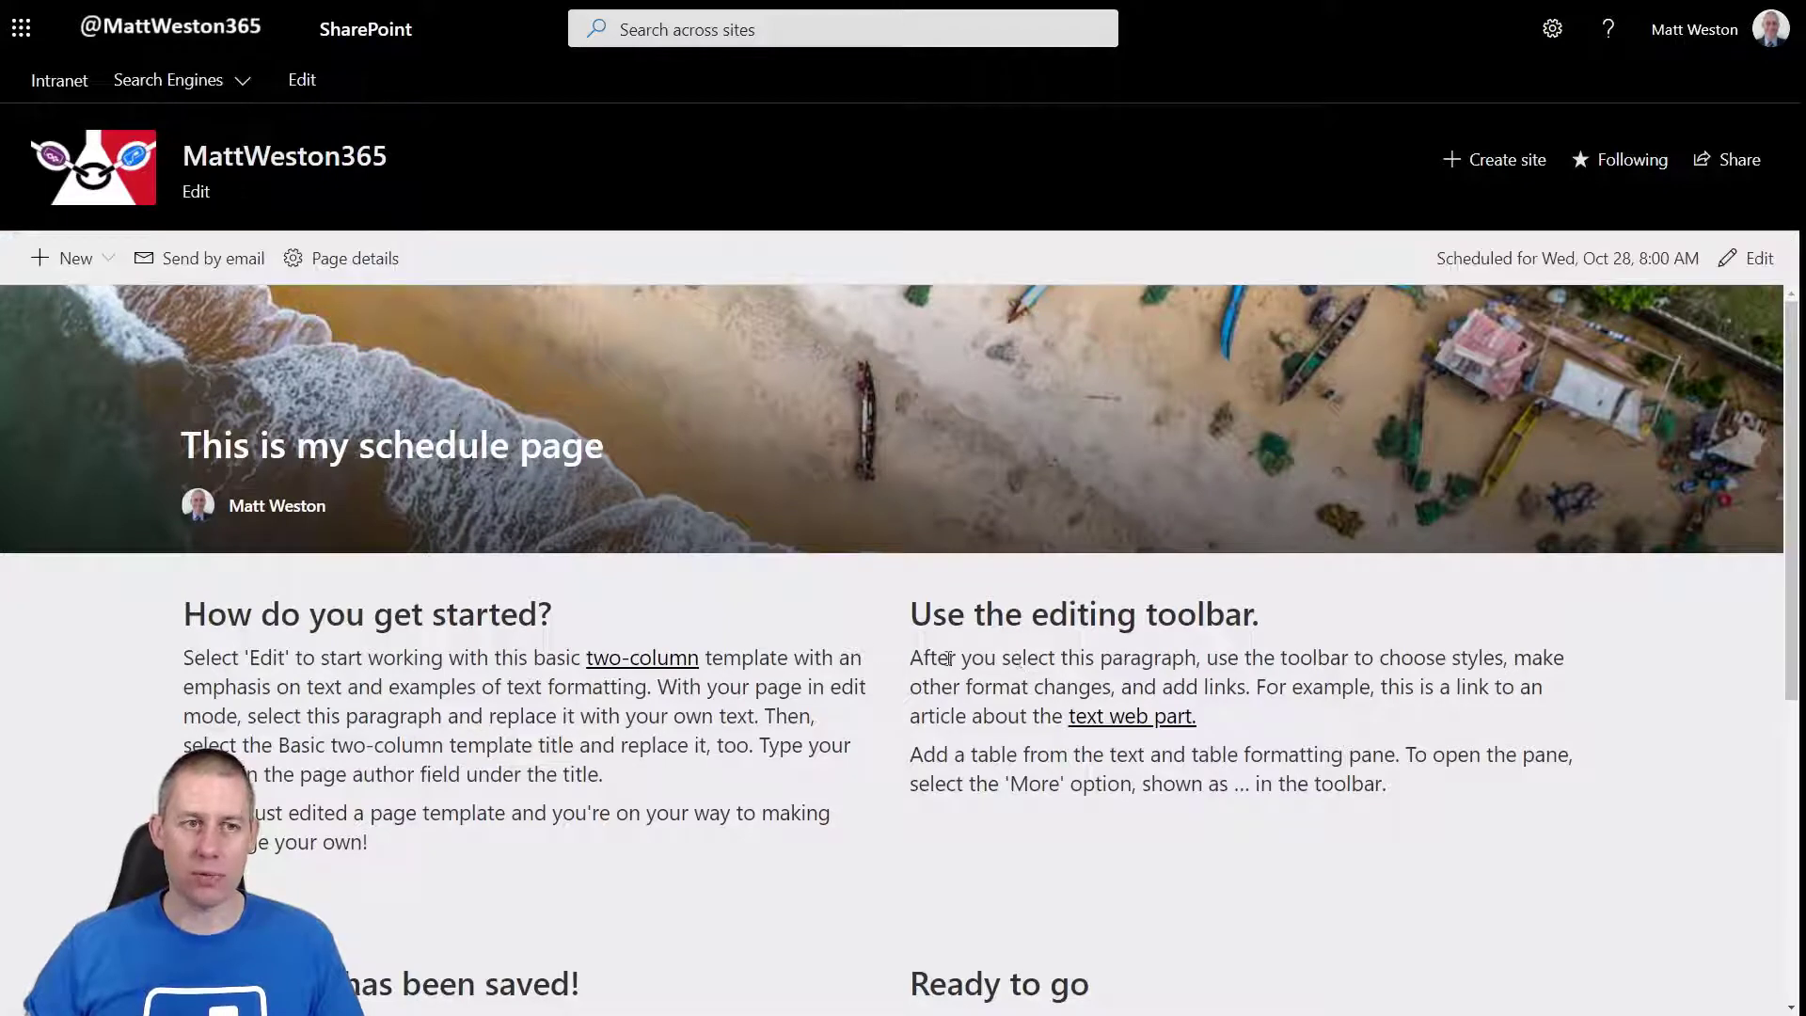
pyautogui.click(44, 169)
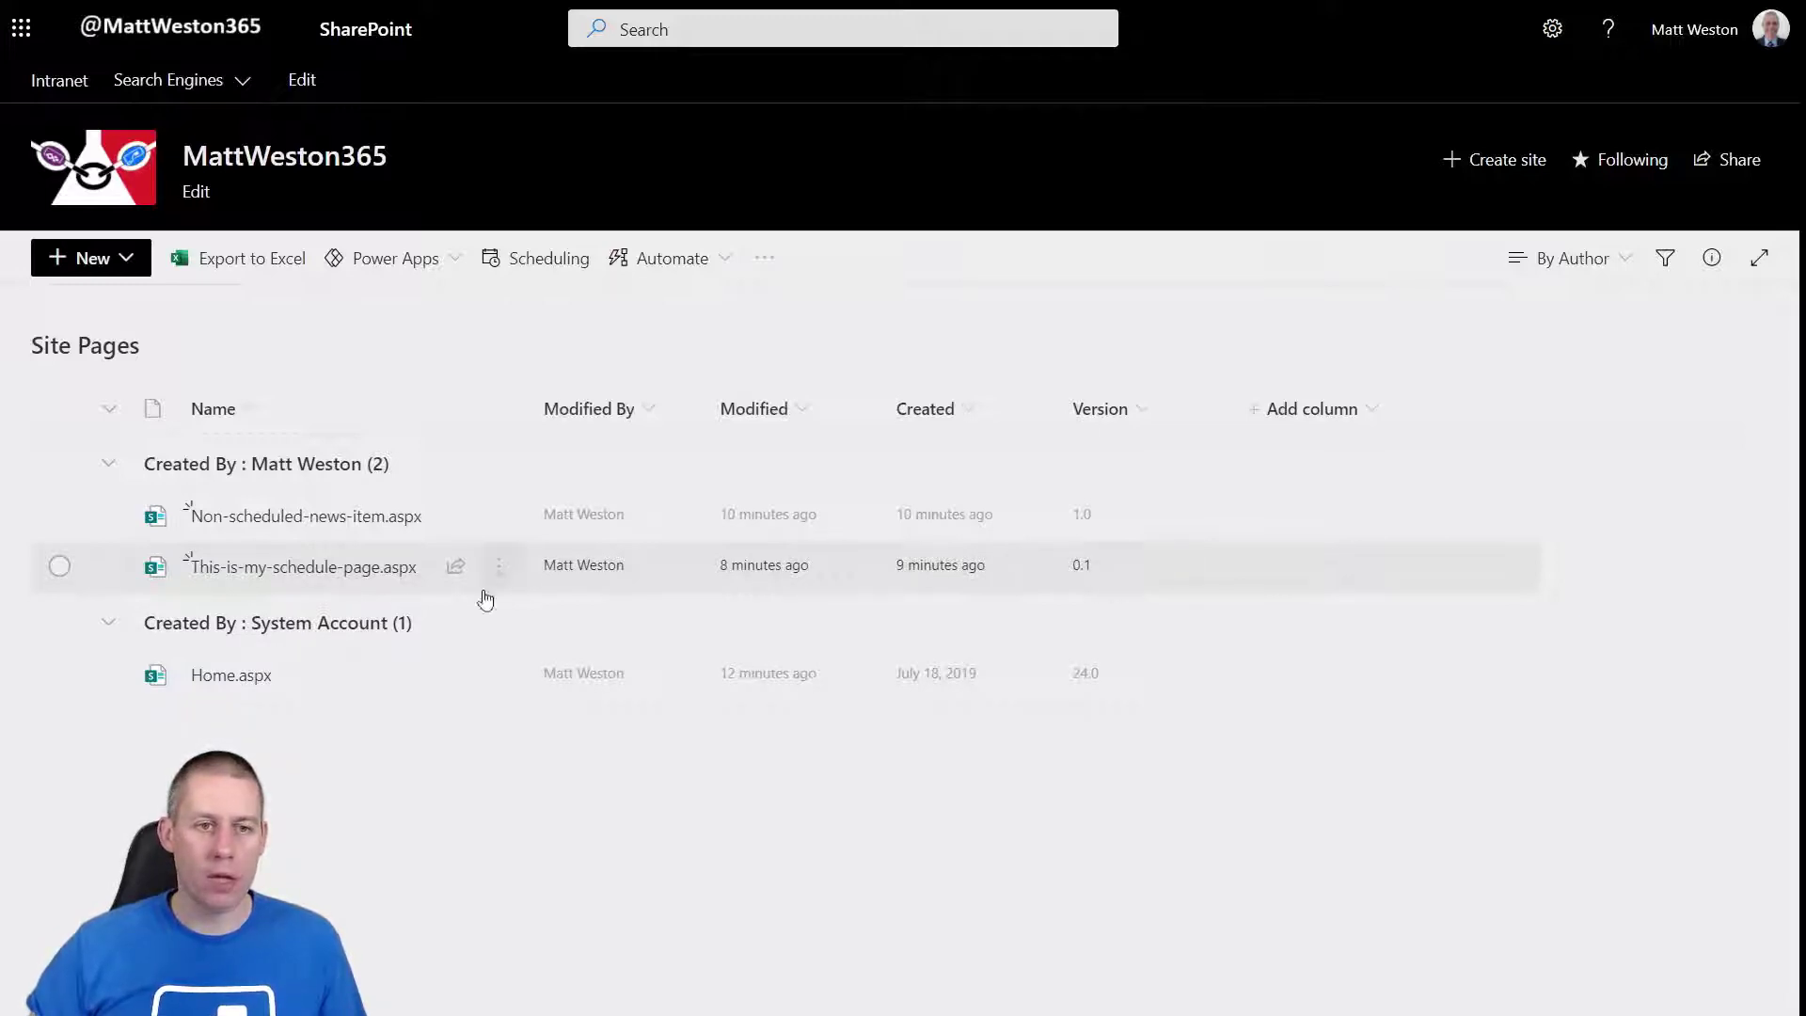
# - Open This-is-my-schedule-page.aspx and confirm editing the scheduled page
pyautogui.click(325, 569)
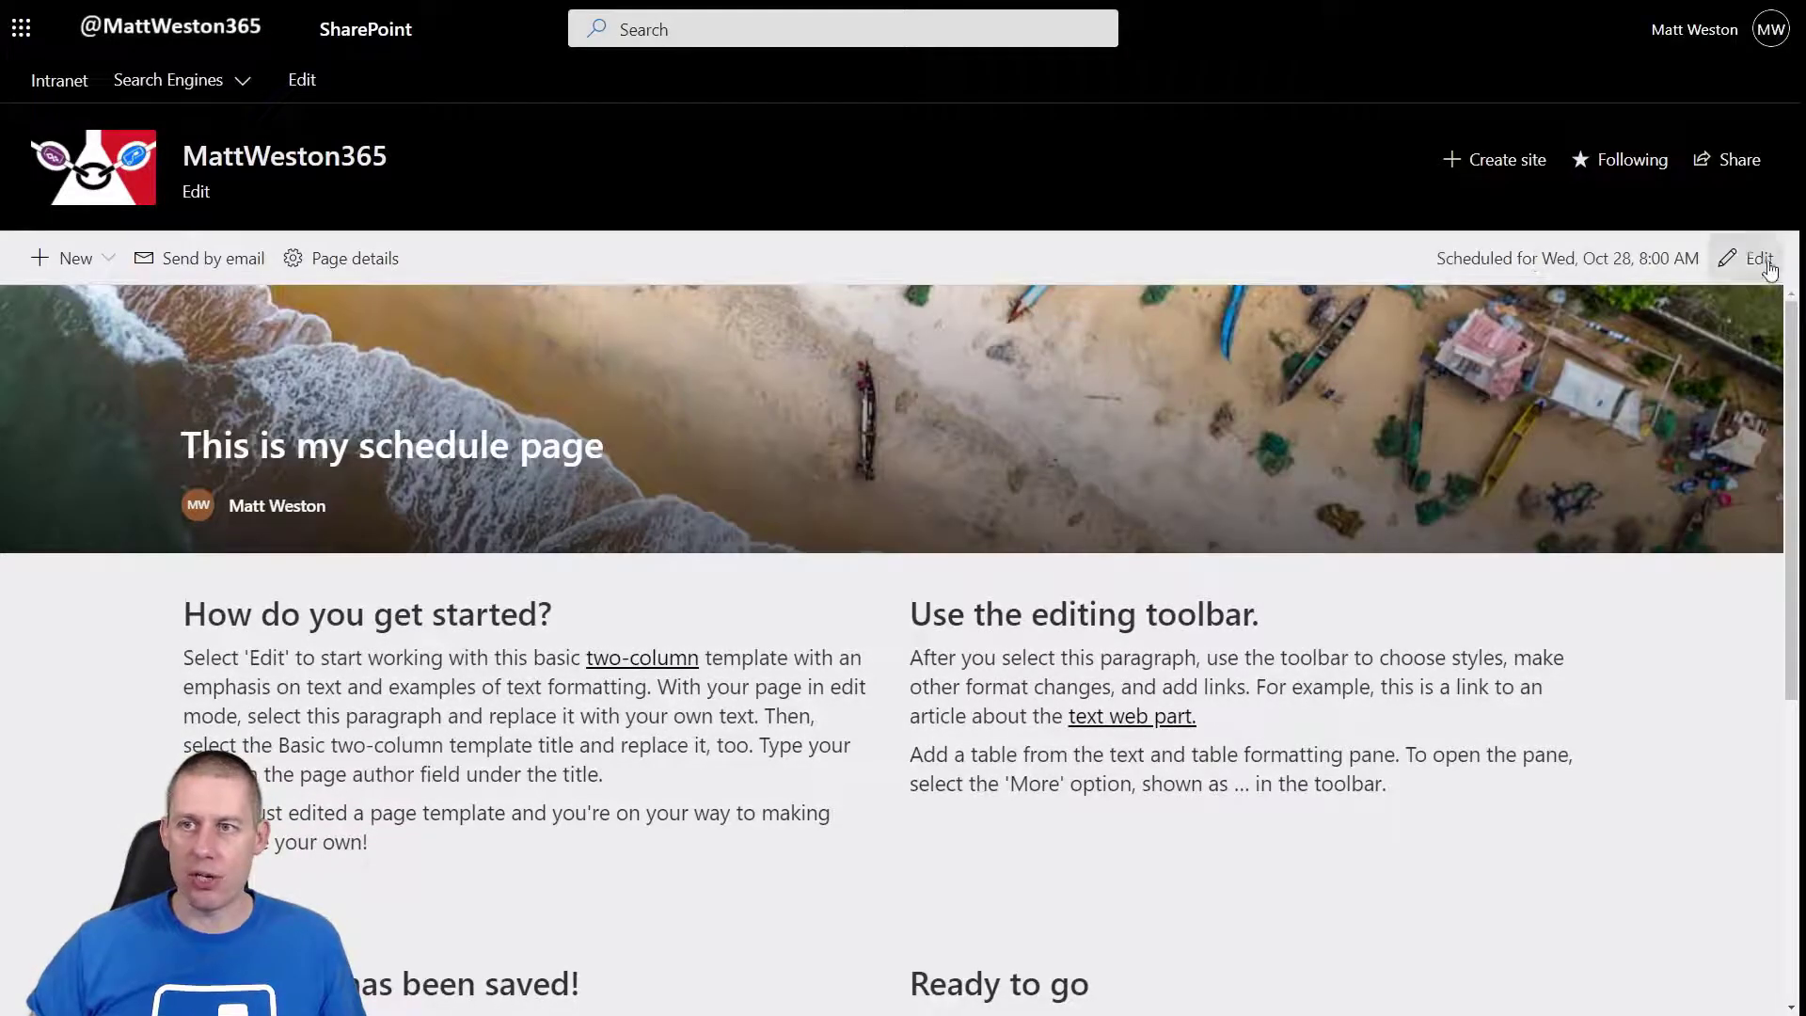
pyautogui.click(1747, 258)
pyautogui.click(926, 578)
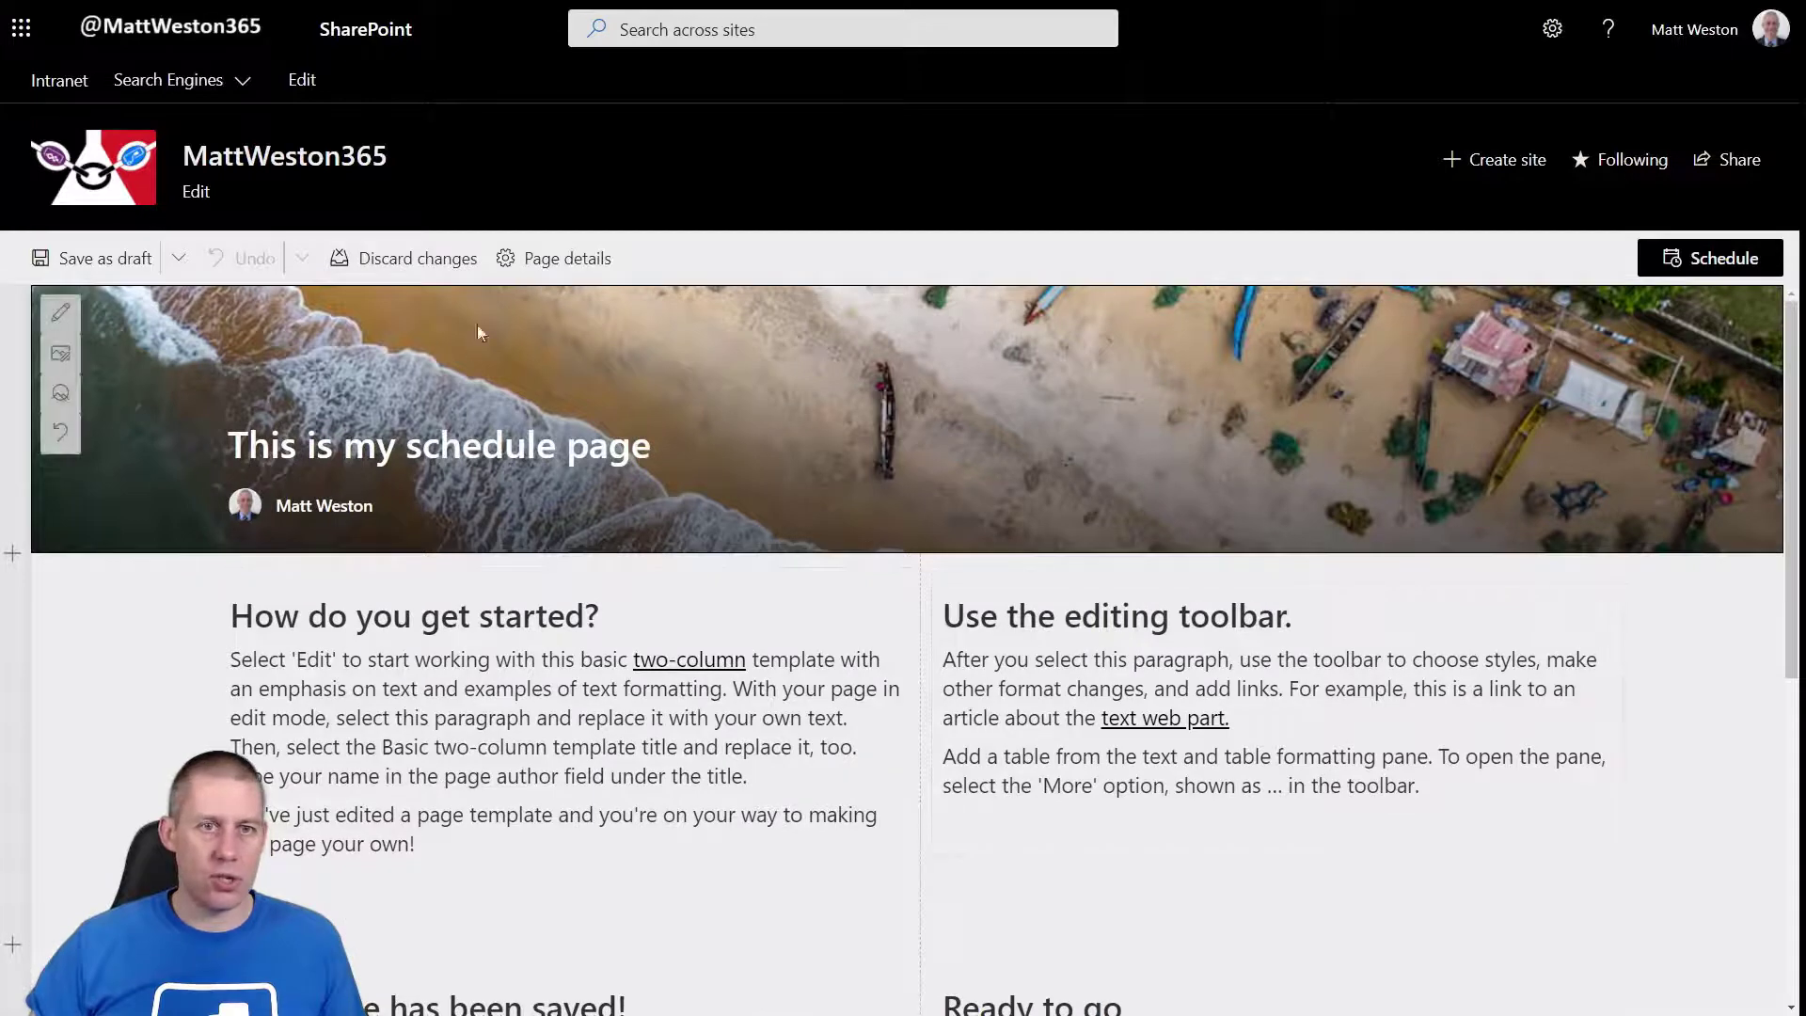
# - Change the publish schedule to October 27 at 8:00 PM and reschedule the page
pyautogui.click(562, 260)
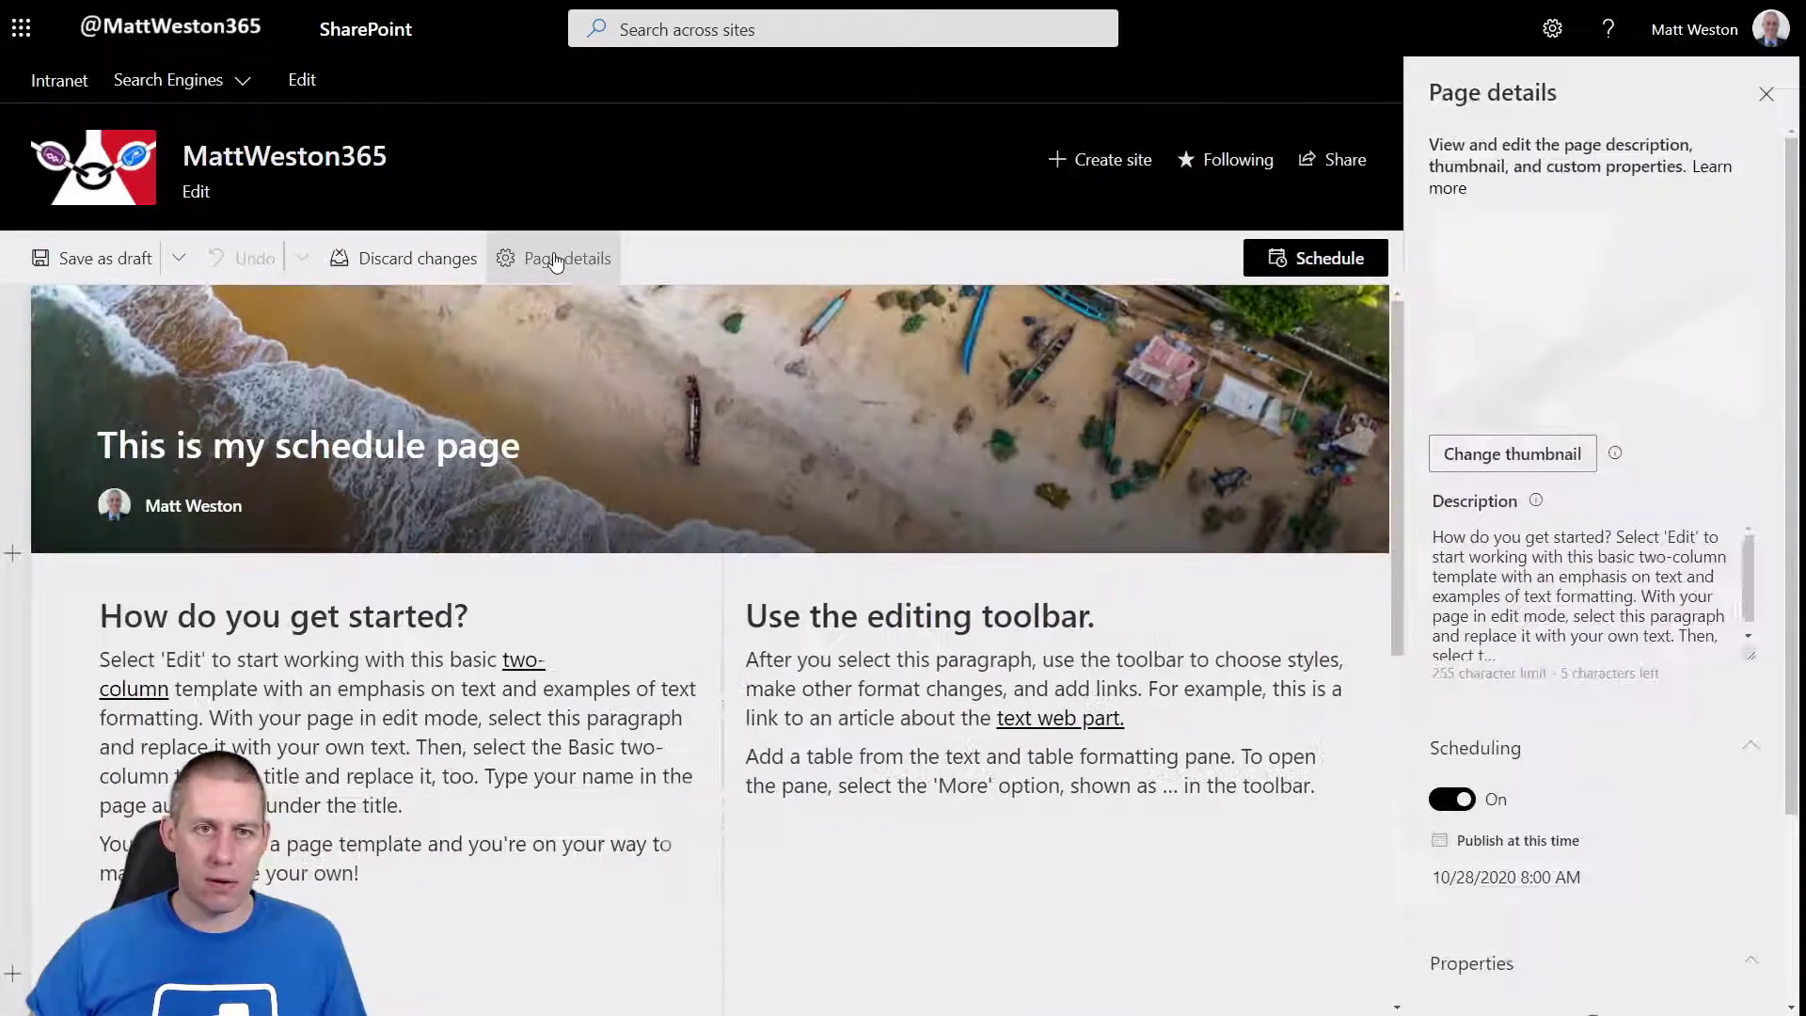
pyautogui.scroll(-1, 1594, 761)
pyautogui.click(1543, 707)
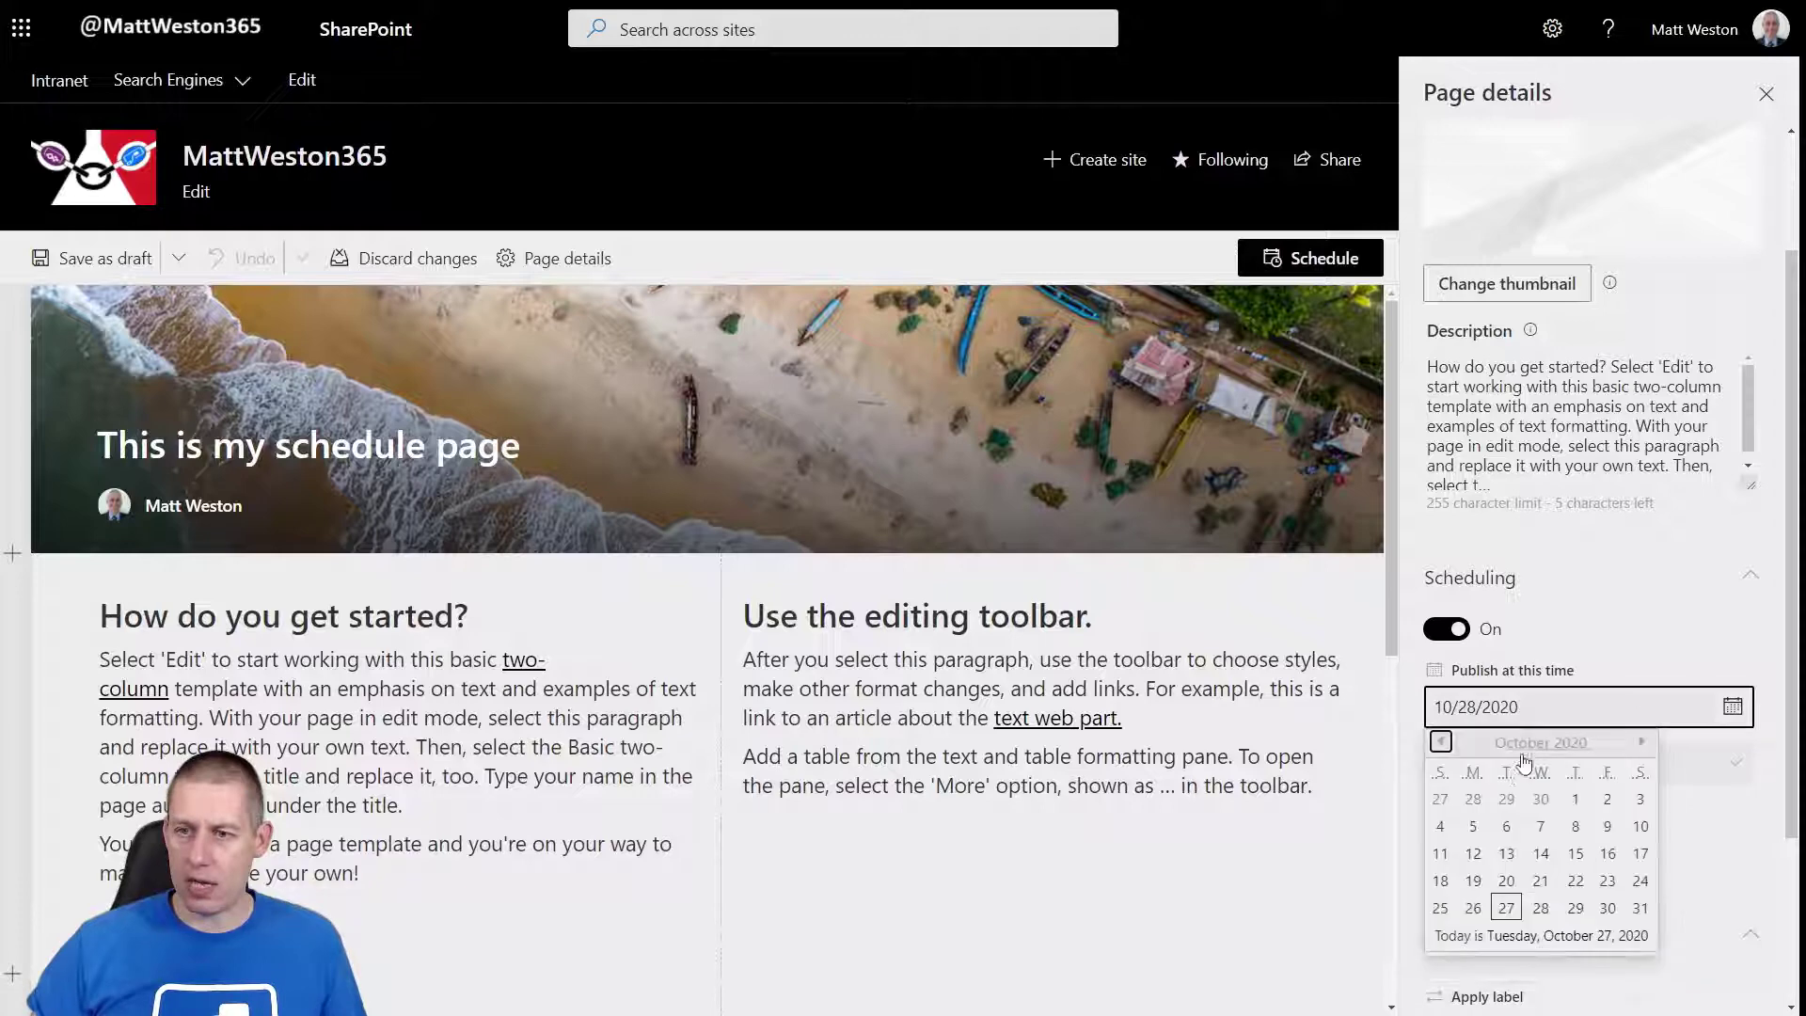
pyautogui.click(1505, 907)
pyautogui.click(1551, 761)
pyautogui.click(1733, 763)
pyautogui.scroll(-10, 1387, 733)
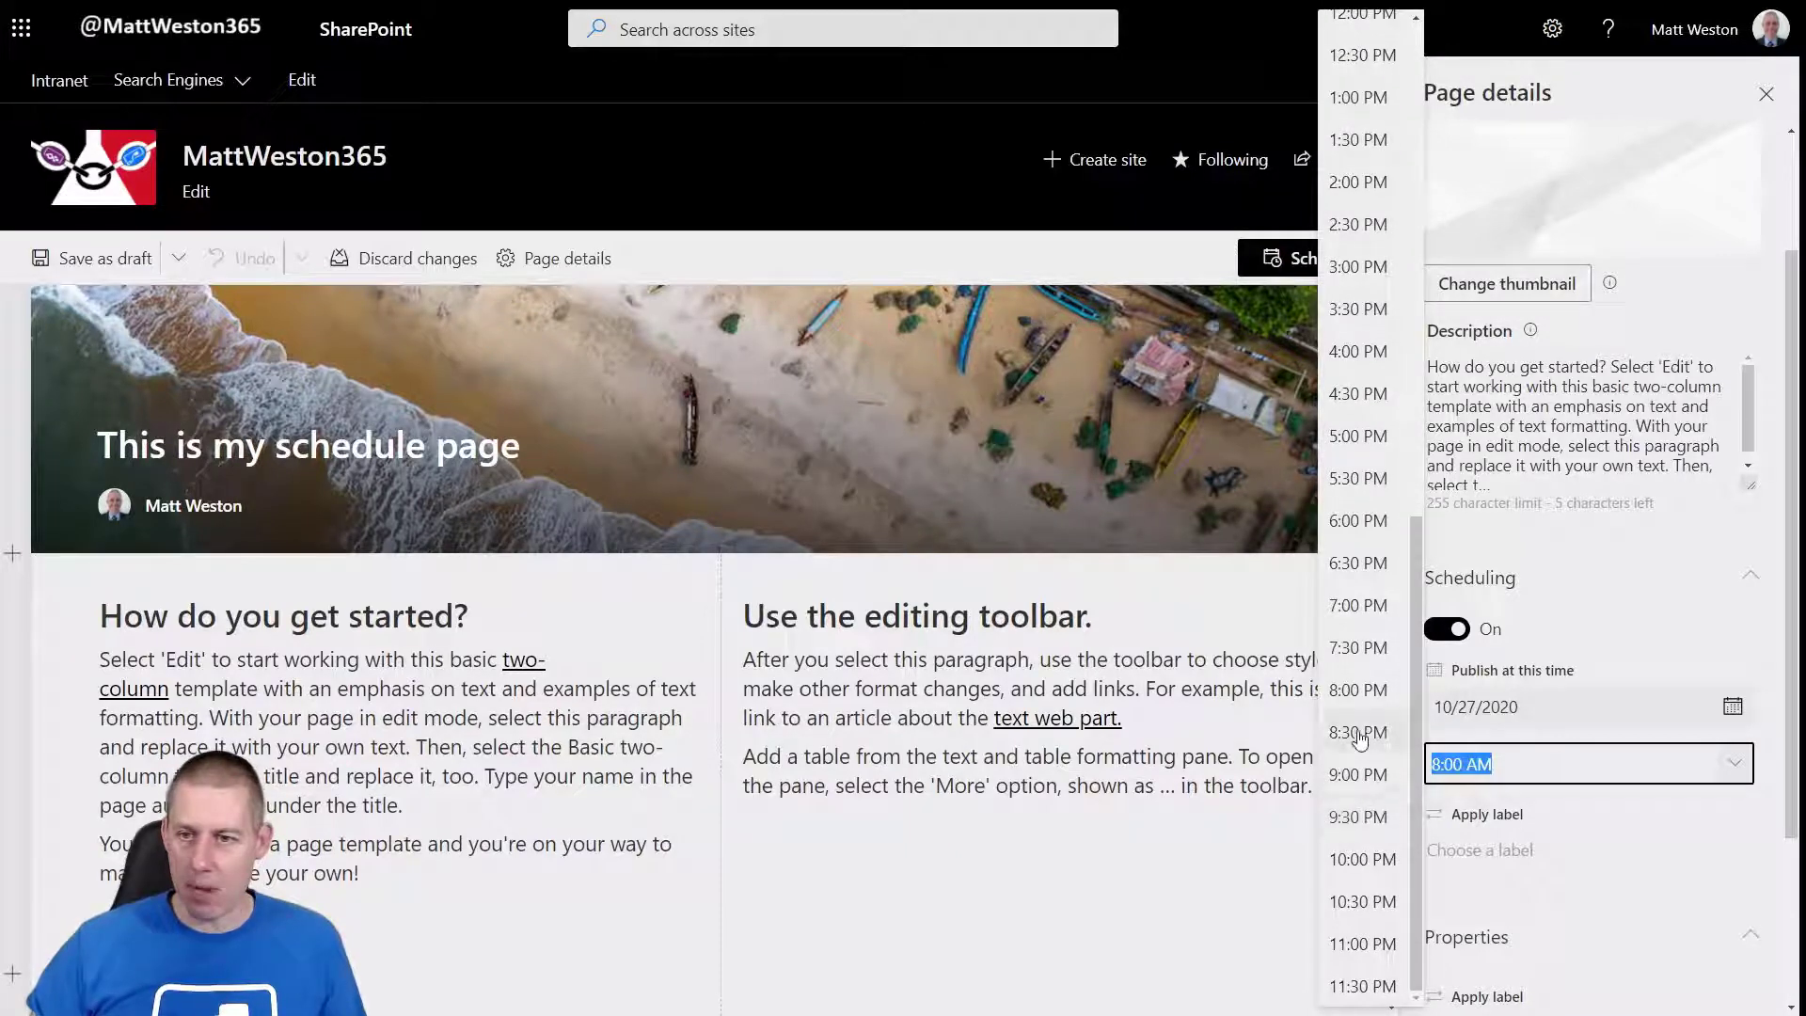
pyautogui.click(1362, 690)
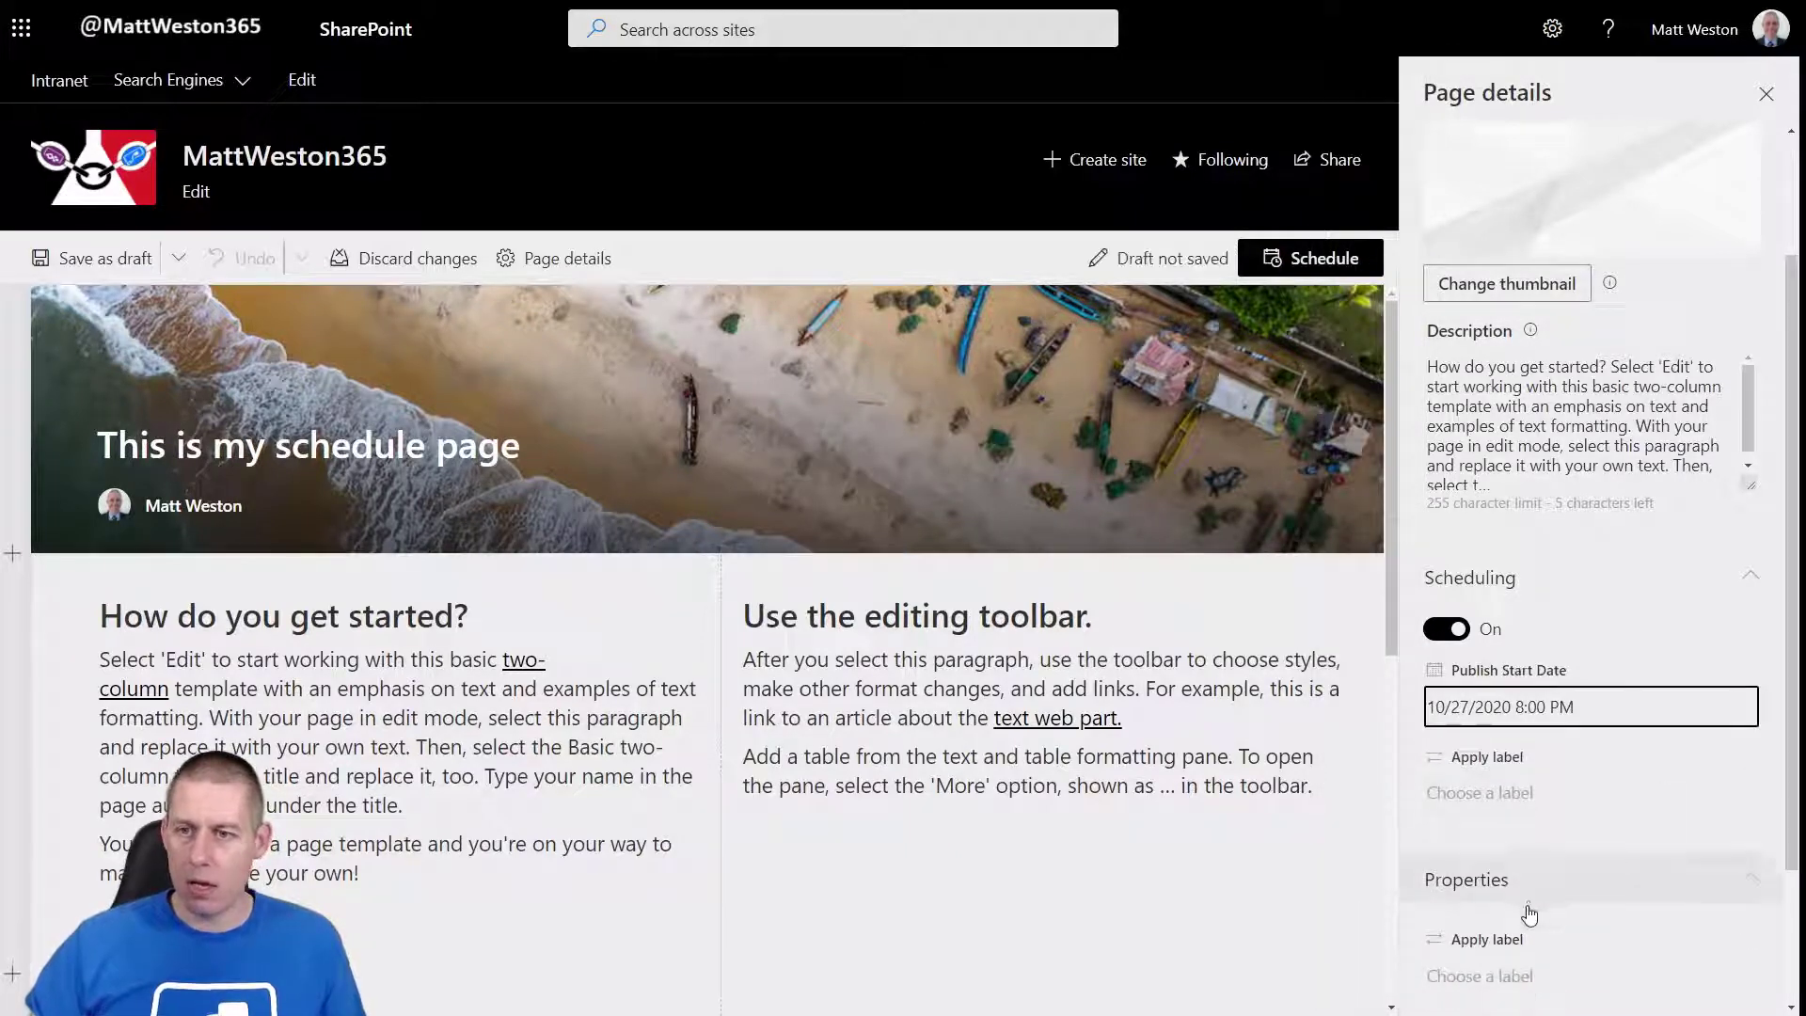
pyautogui.click(1297, 257)
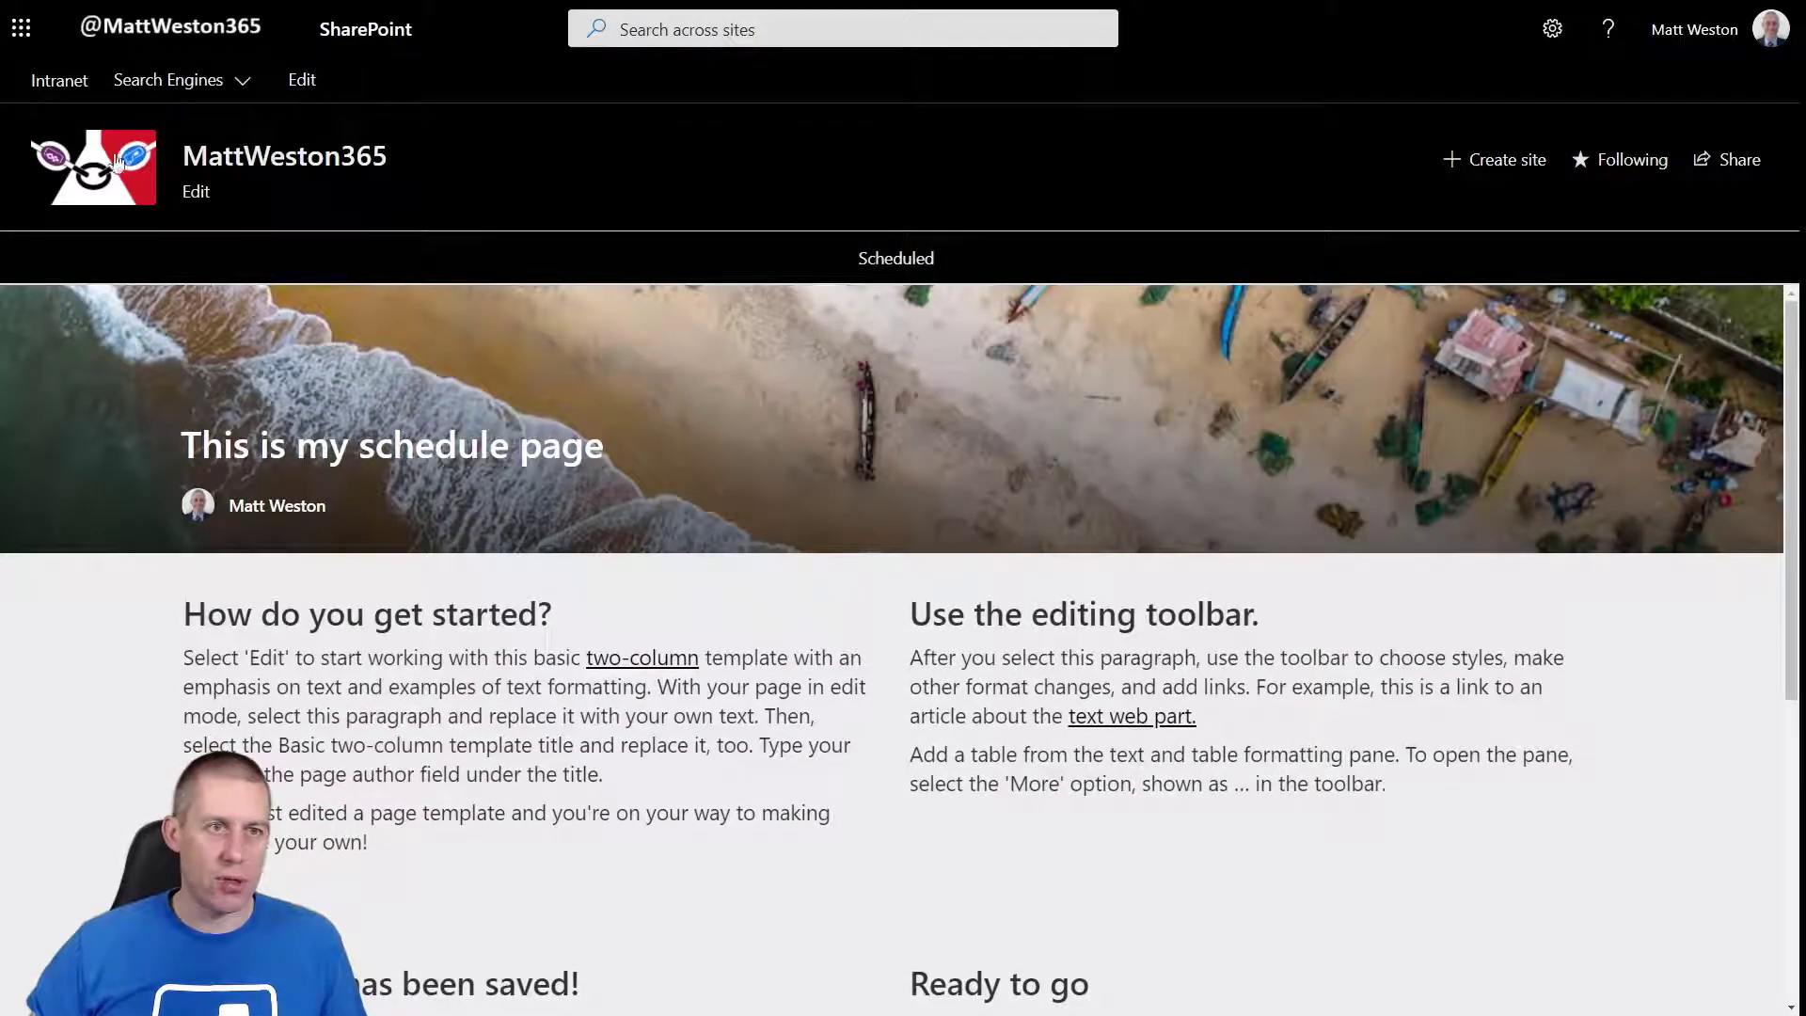
# - Return to the site home, then switch to the Power Automate Run History tab
pyautogui.click(118, 161)
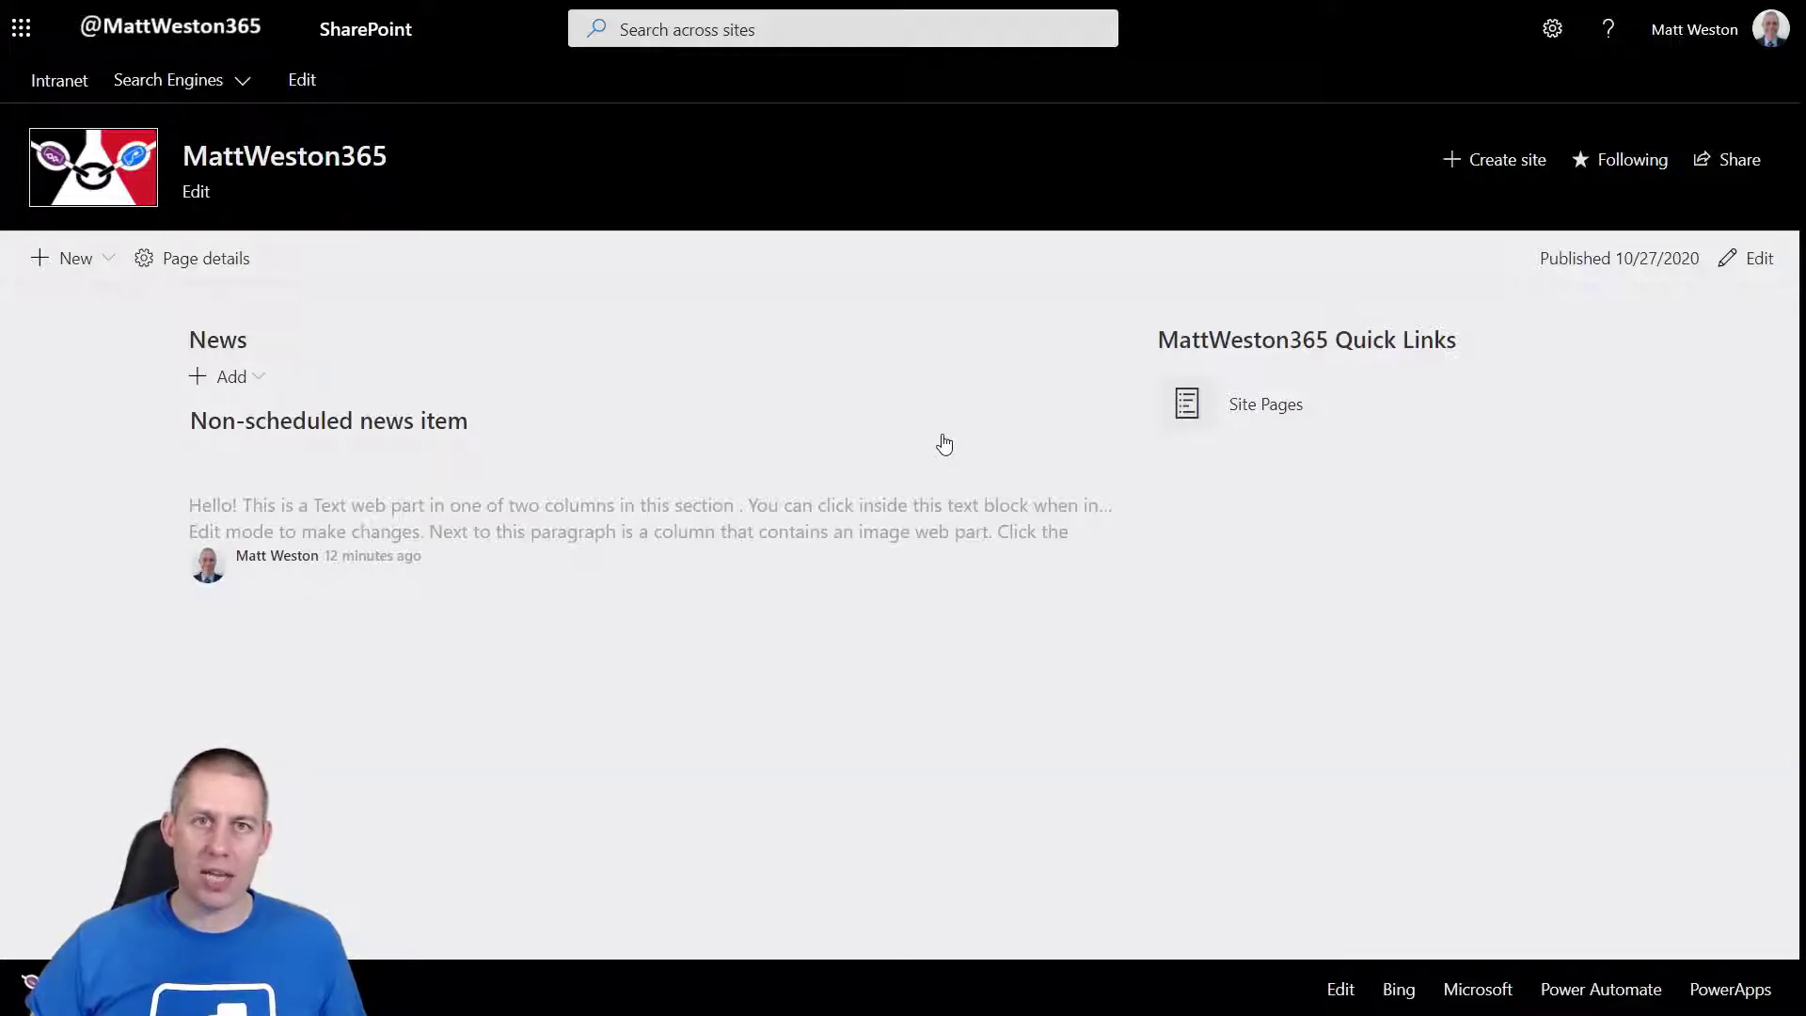
pyautogui.moveTo(957, 8)
pyautogui.click(1467, 14)
# - Scroll through the run details and highlight the Promoted State field
pyautogui.scroll(4, 1334, 720)
pyautogui.scroll(15, 1333, 720)
pyautogui.scroll(2, 1455, 705)
pyautogui.scroll(-3, 1455, 706)
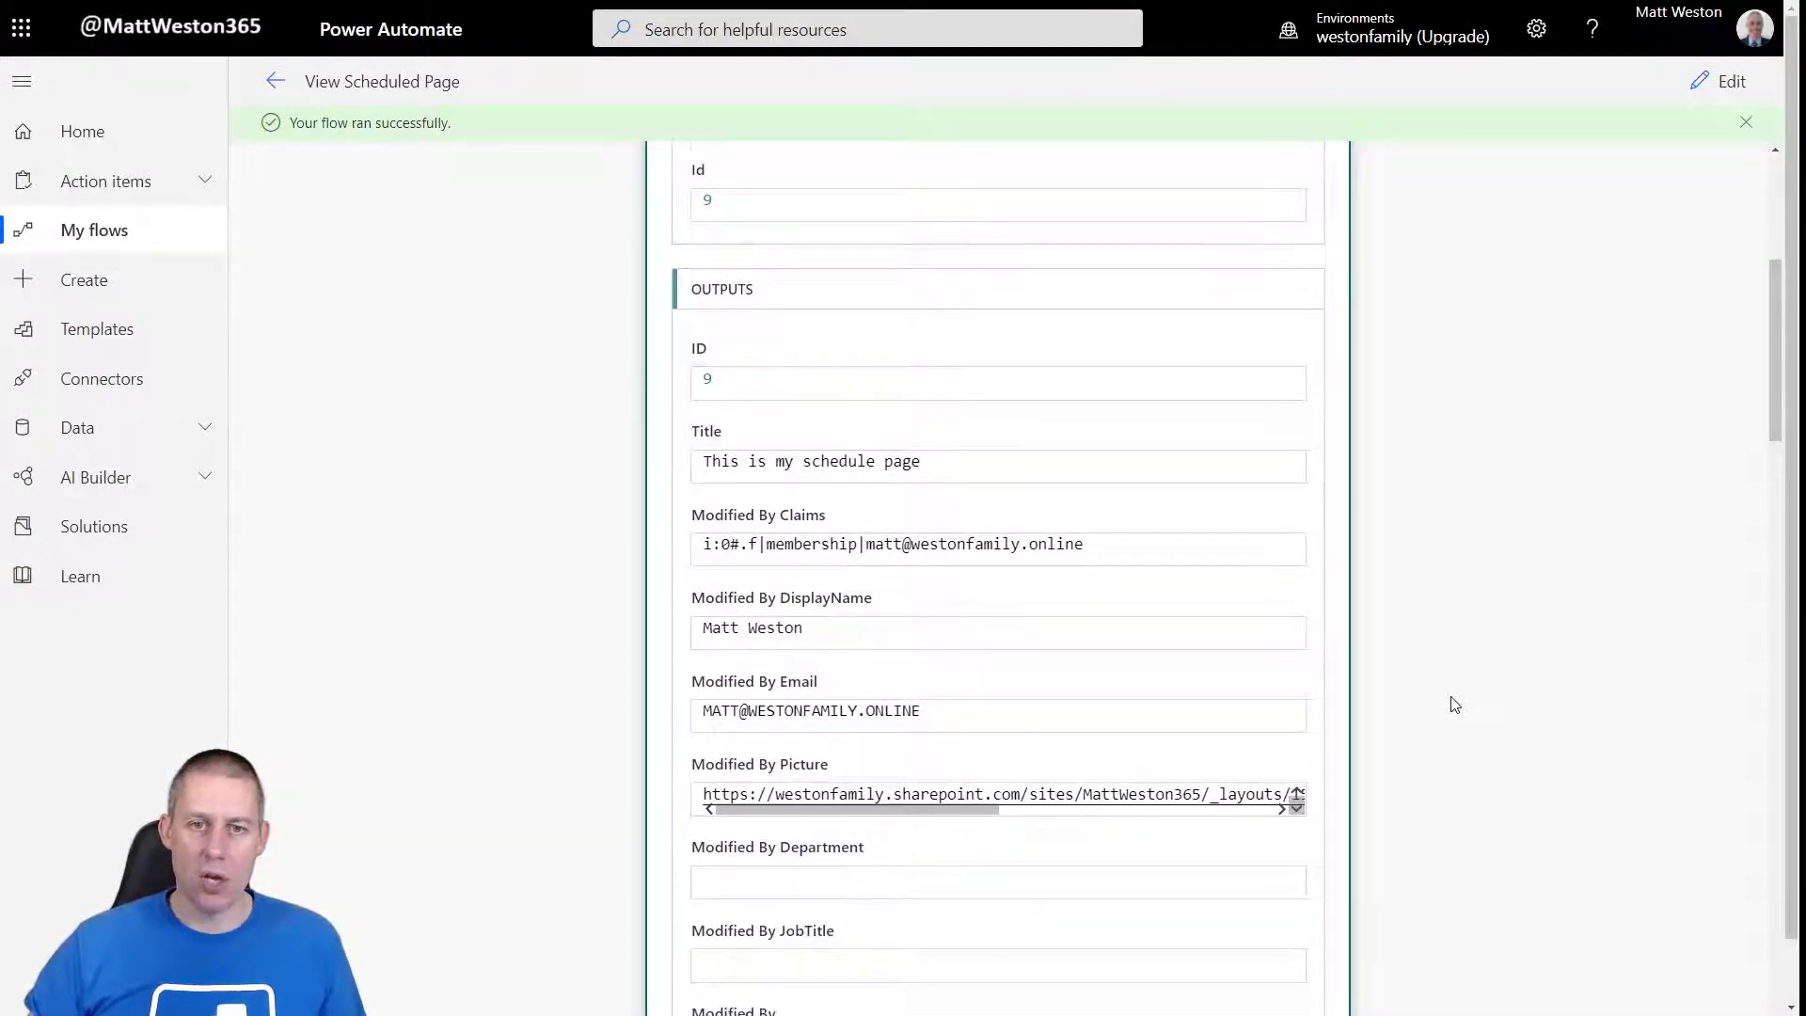
pyautogui.scroll(-1, 1454, 706)
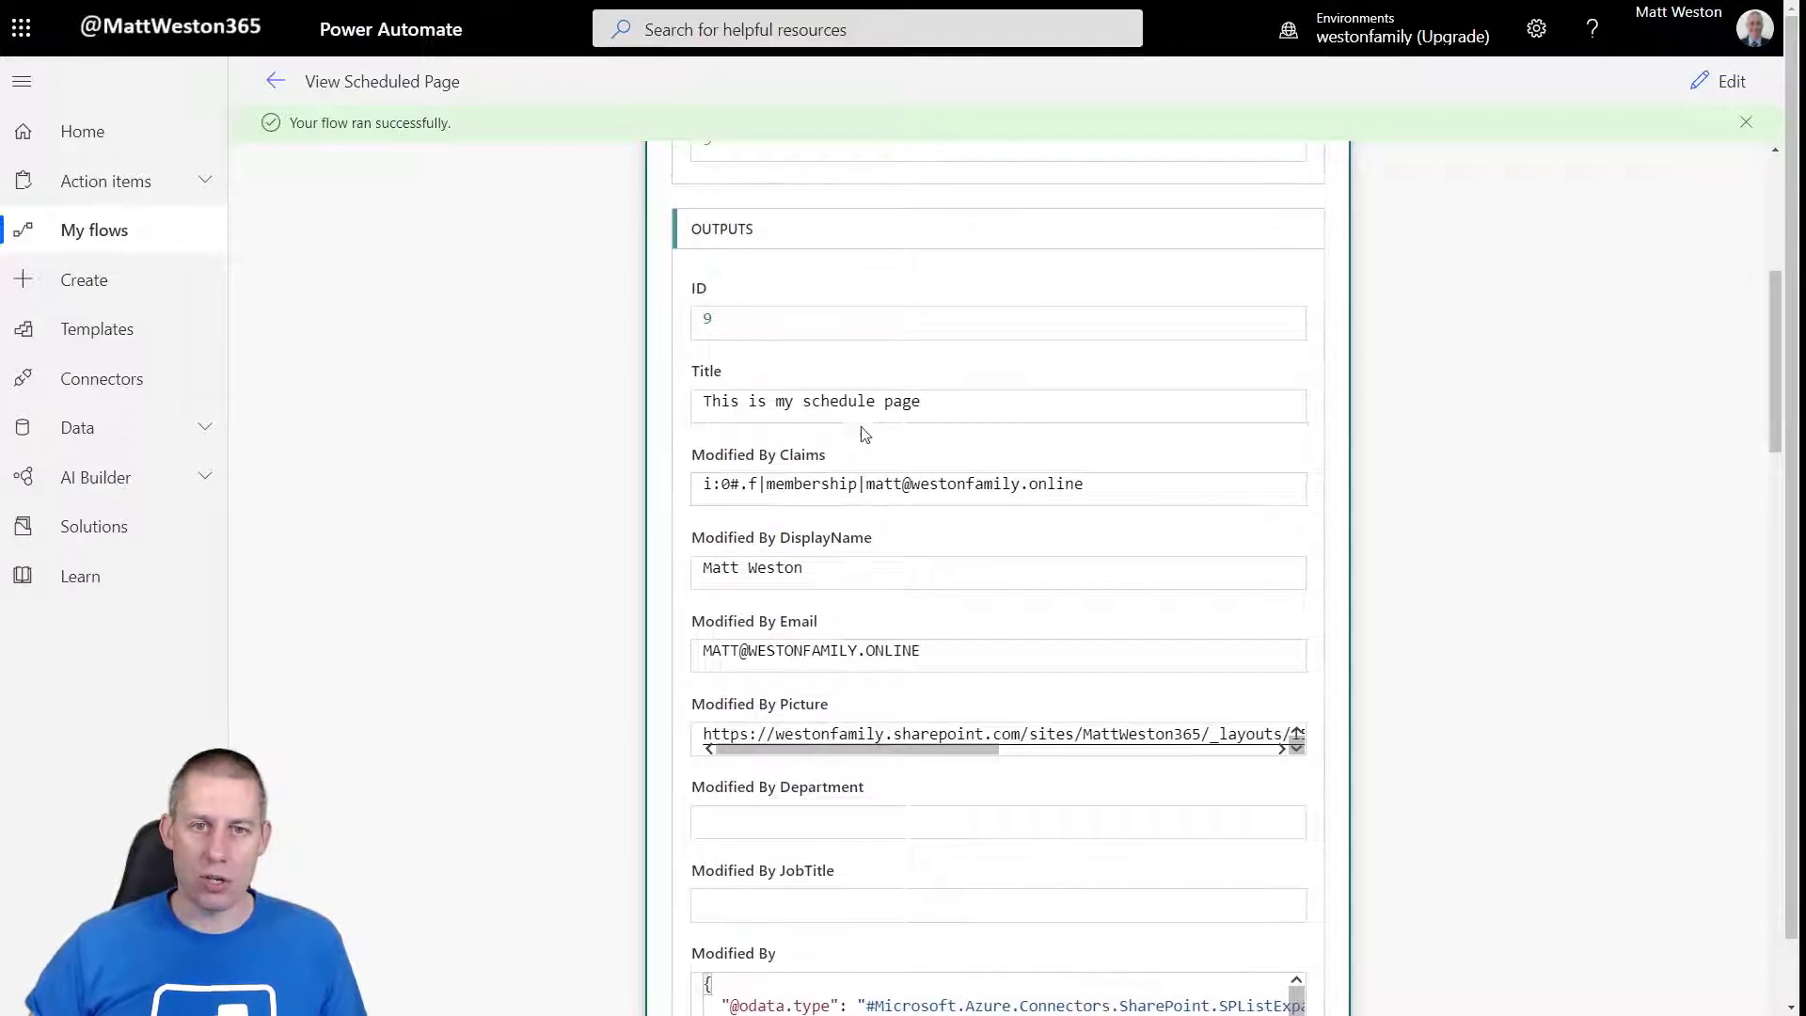
pyautogui.scroll(-1, 1109, 562)
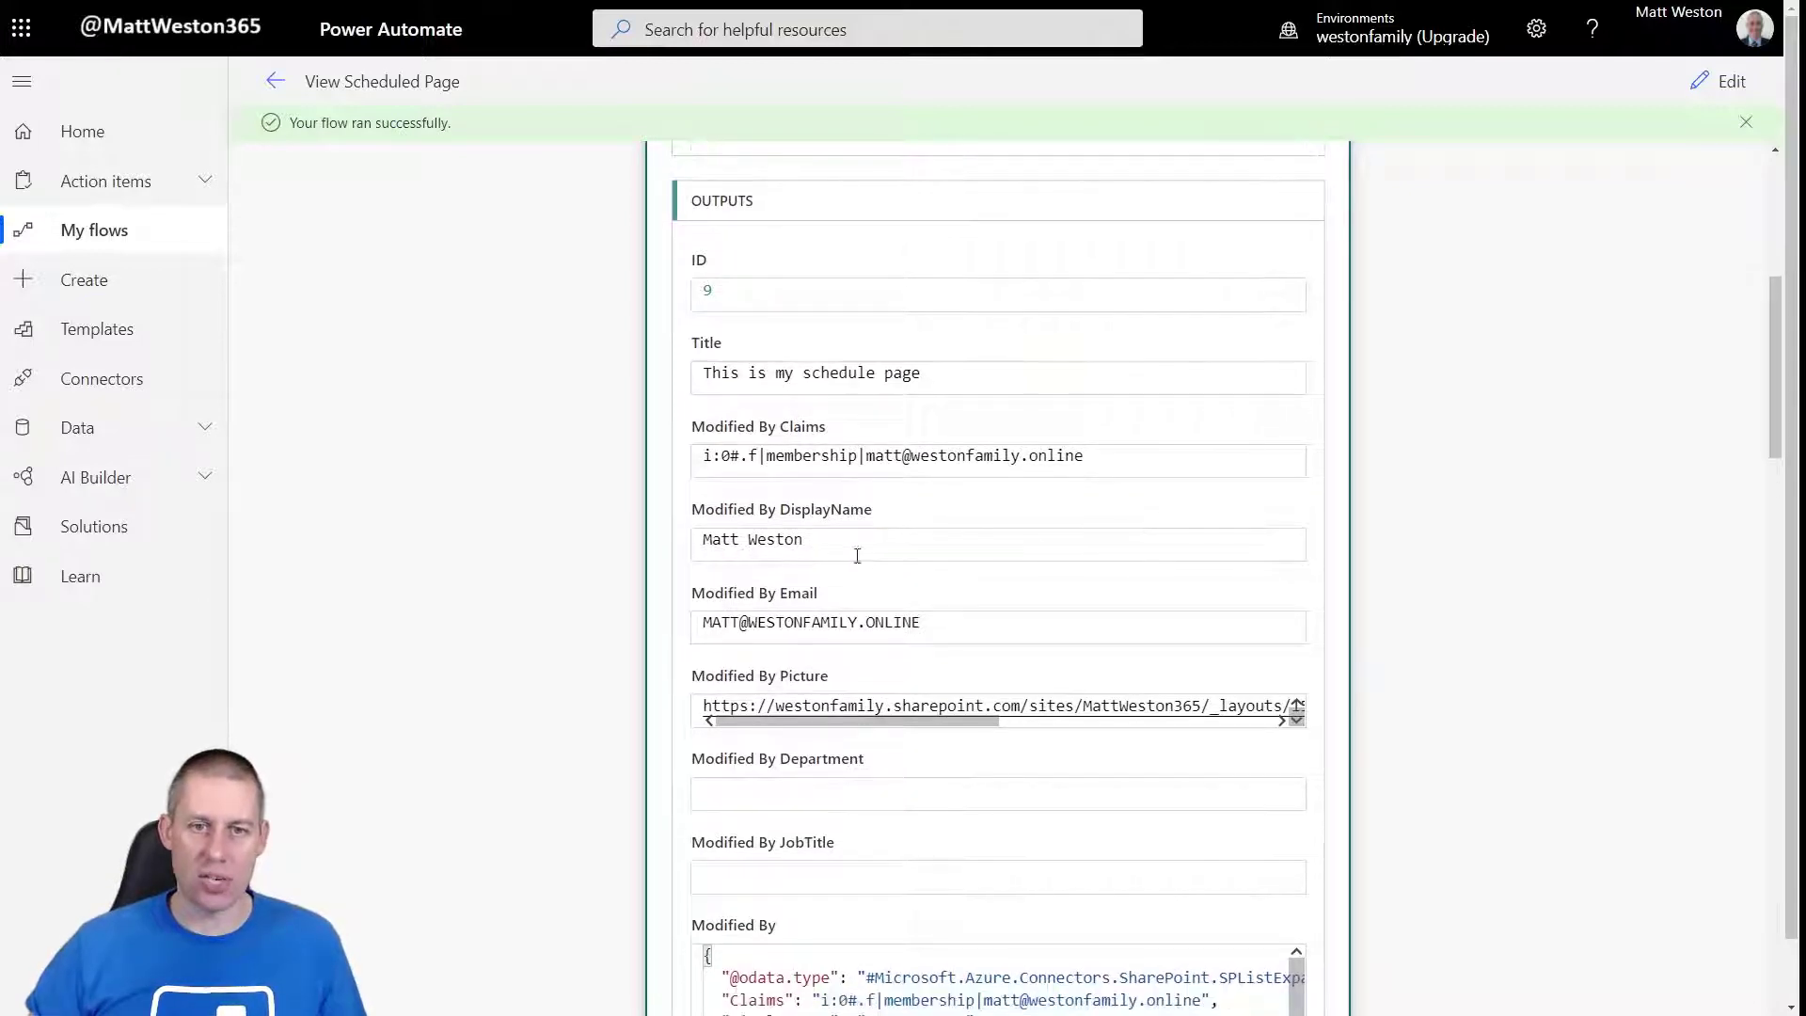
pyautogui.scroll(-1, 1090, 609)
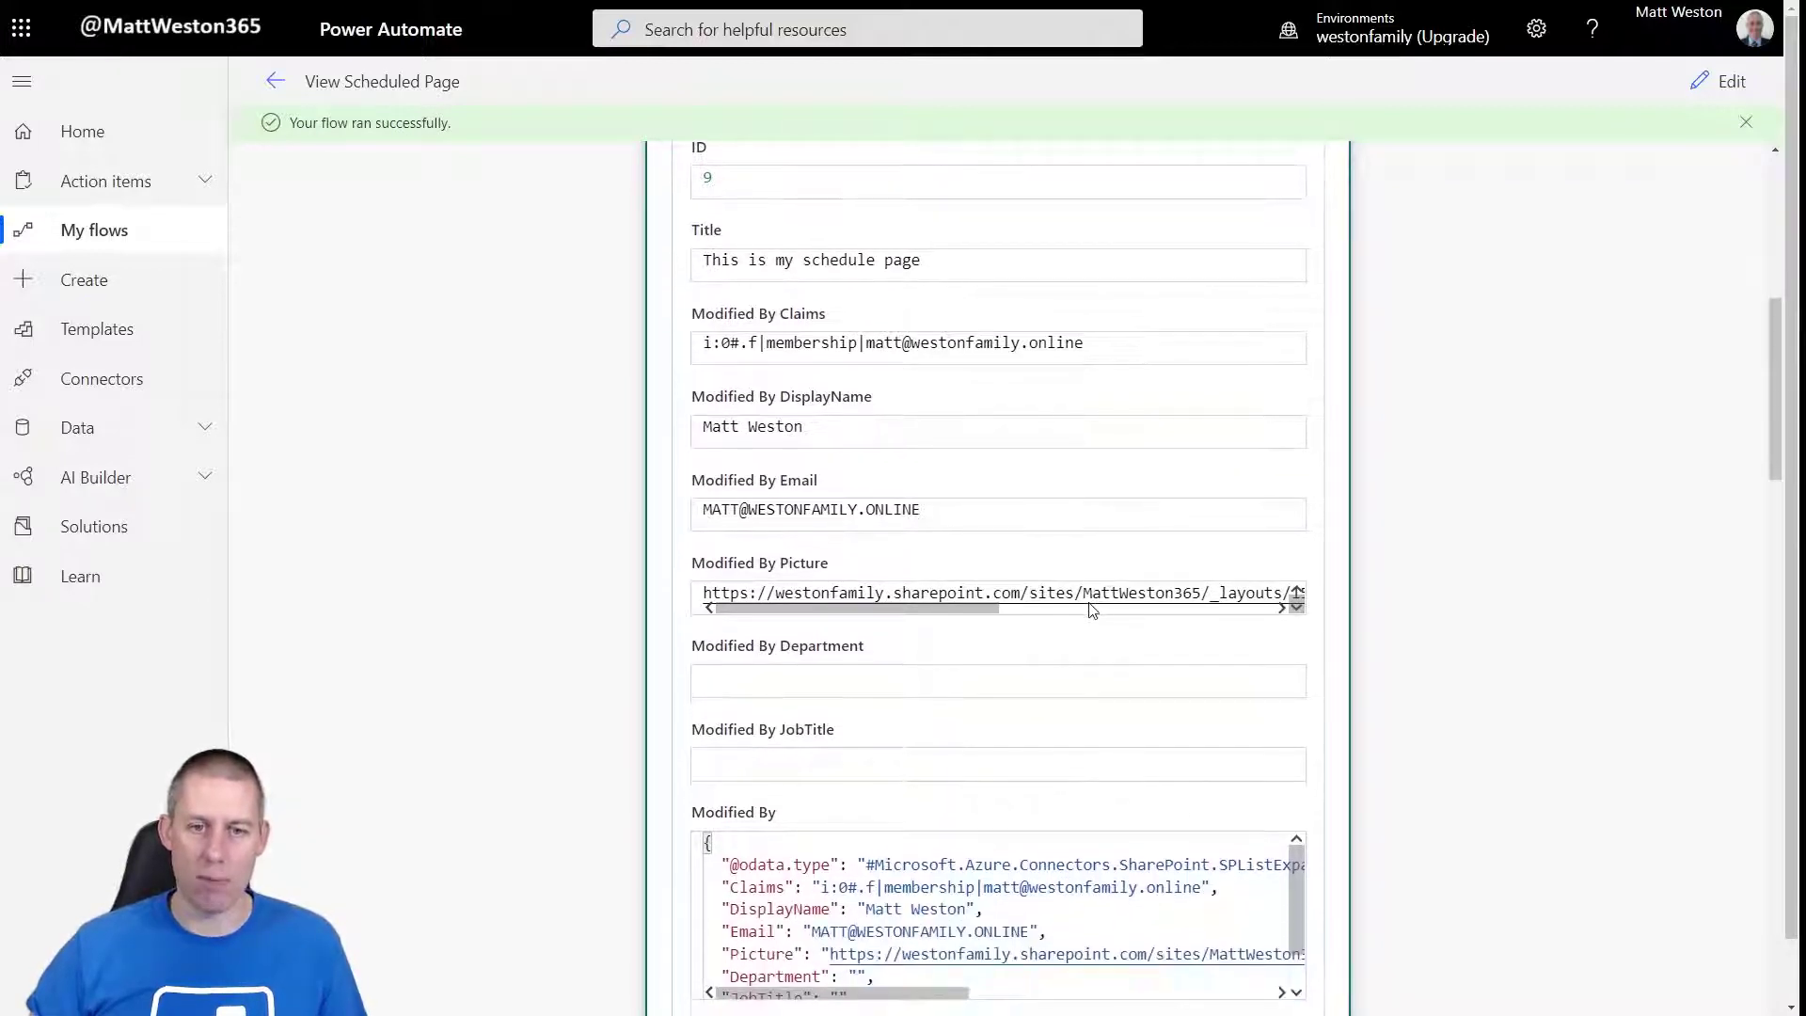
pyautogui.scroll(-3, 1091, 610)
pyautogui.scroll(-4, 1091, 609)
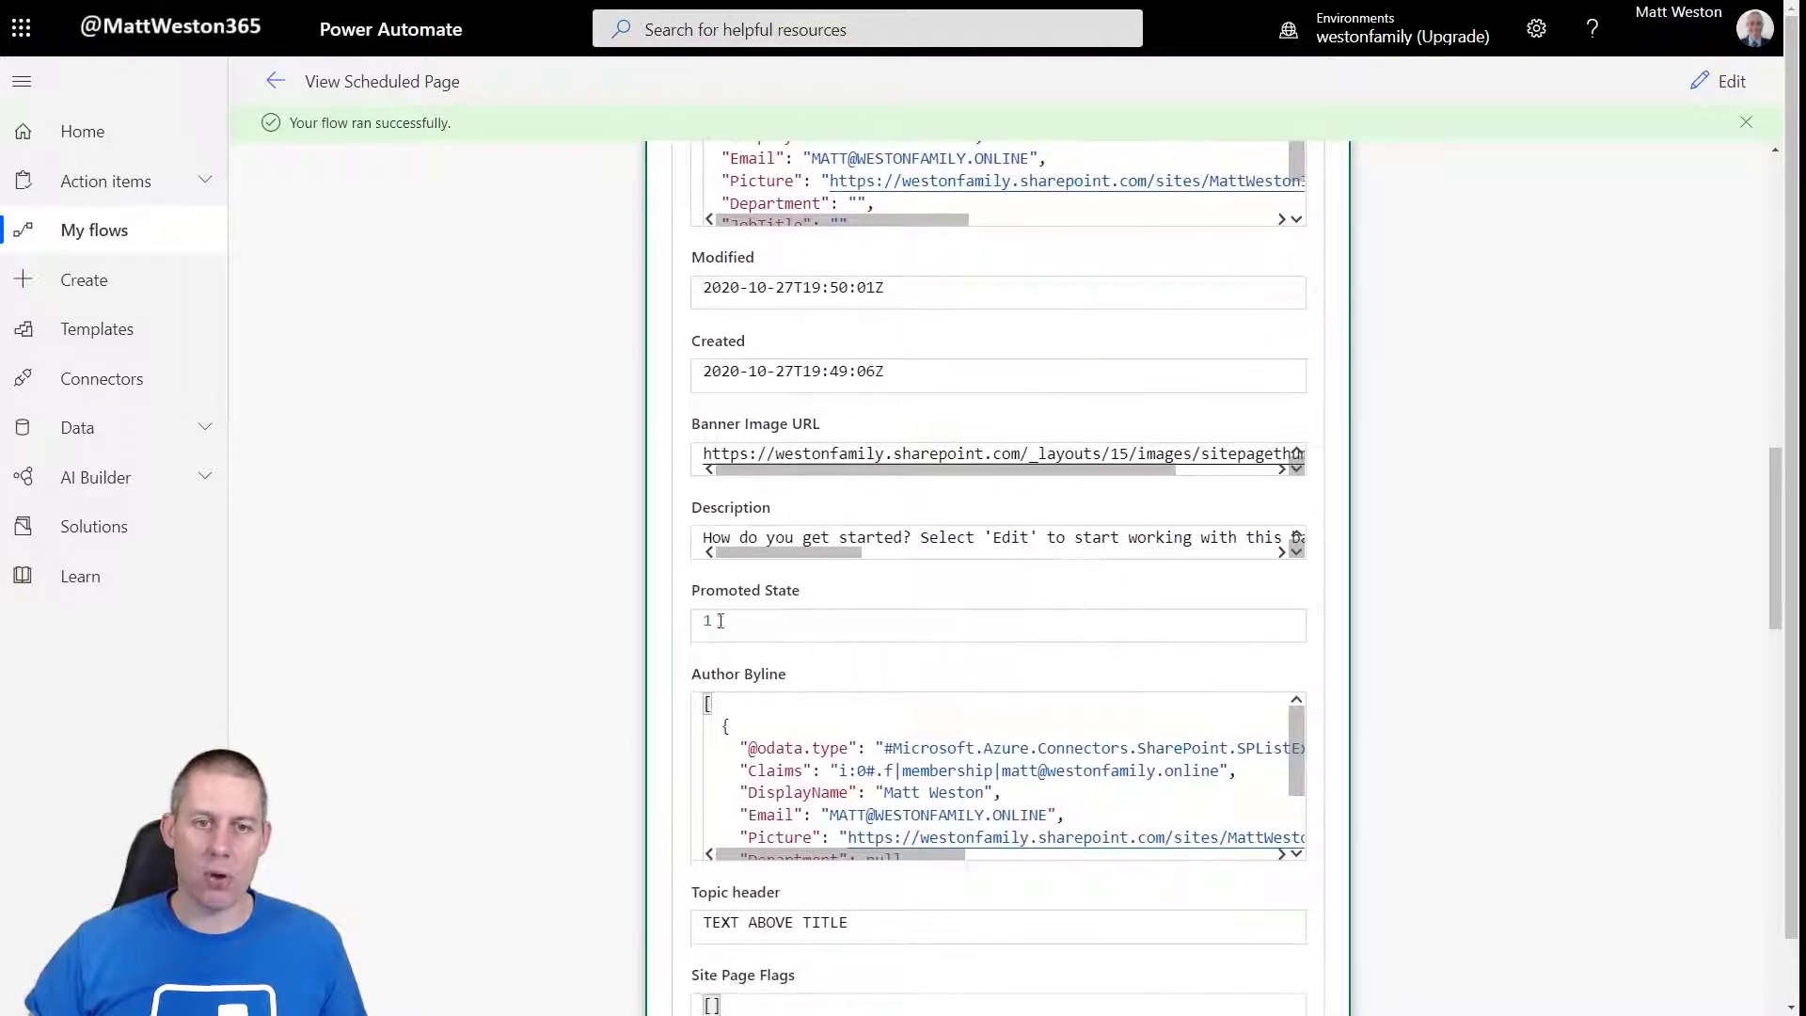
pyautogui.moveTo(695, 591); pyautogui.dragTo(828, 602)
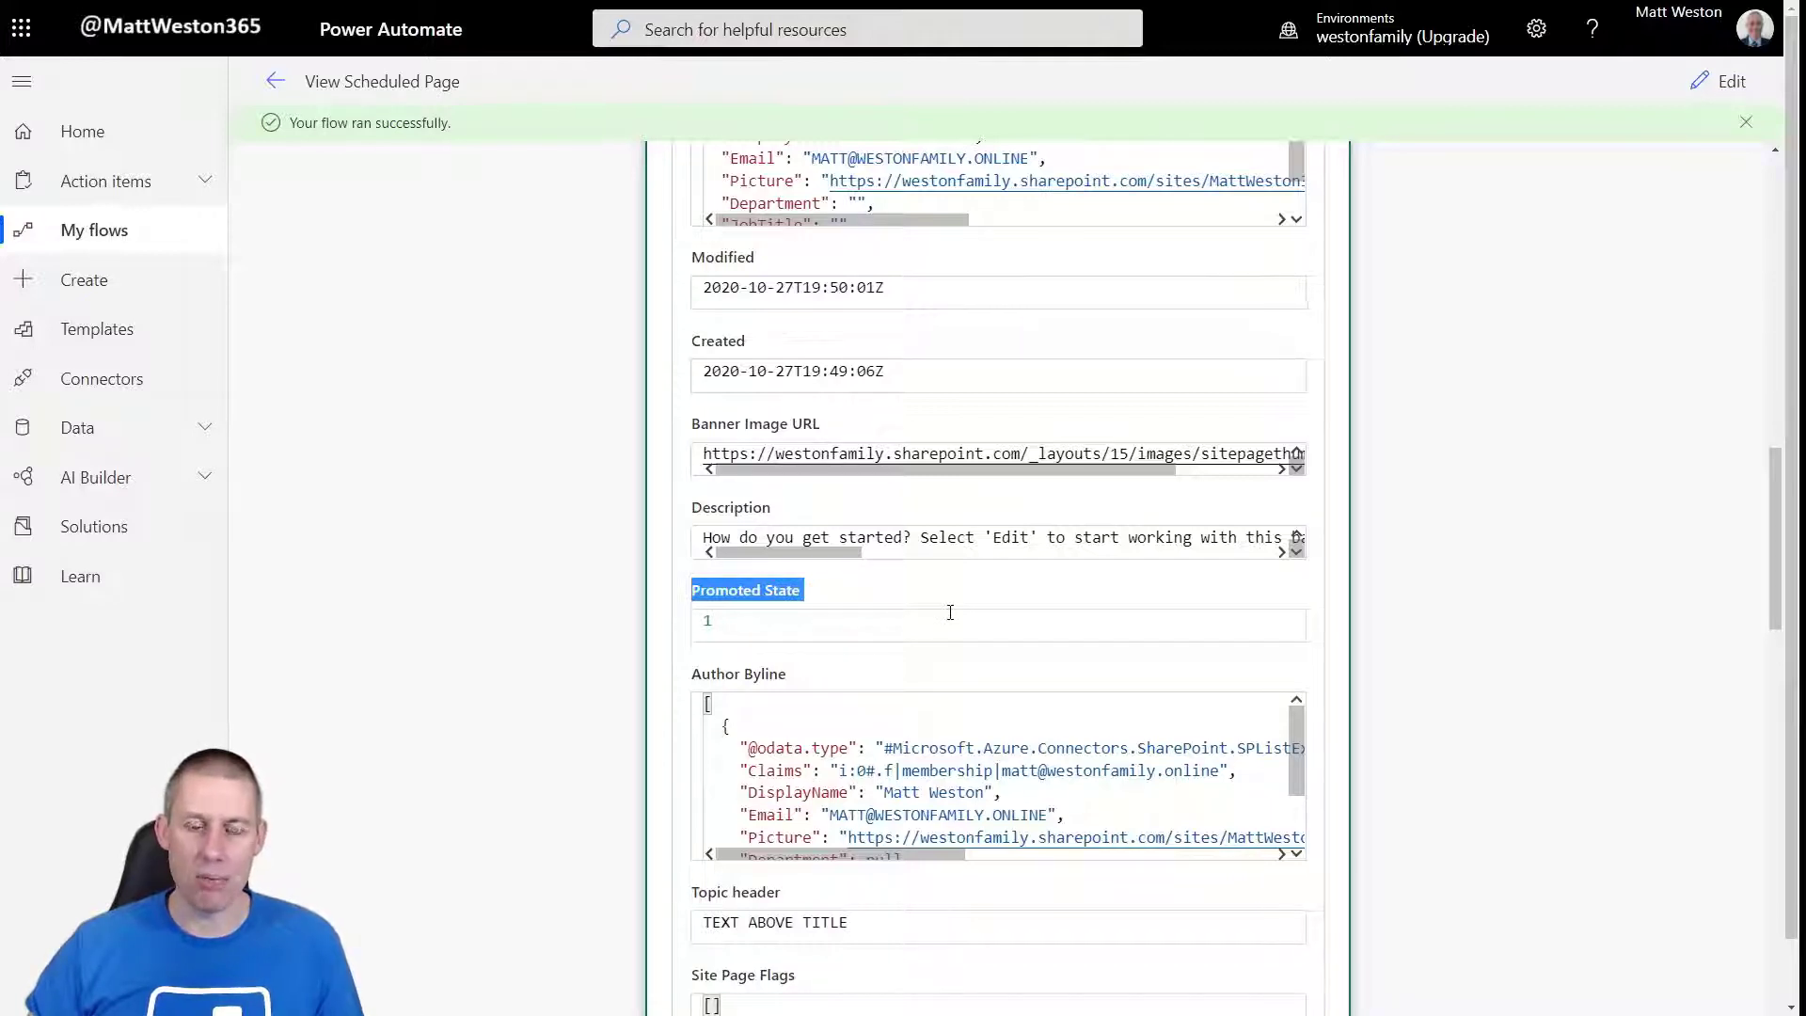
# - Highlight the Publish Start Date value in the run output
pyautogui.scroll(1, 725, 616)
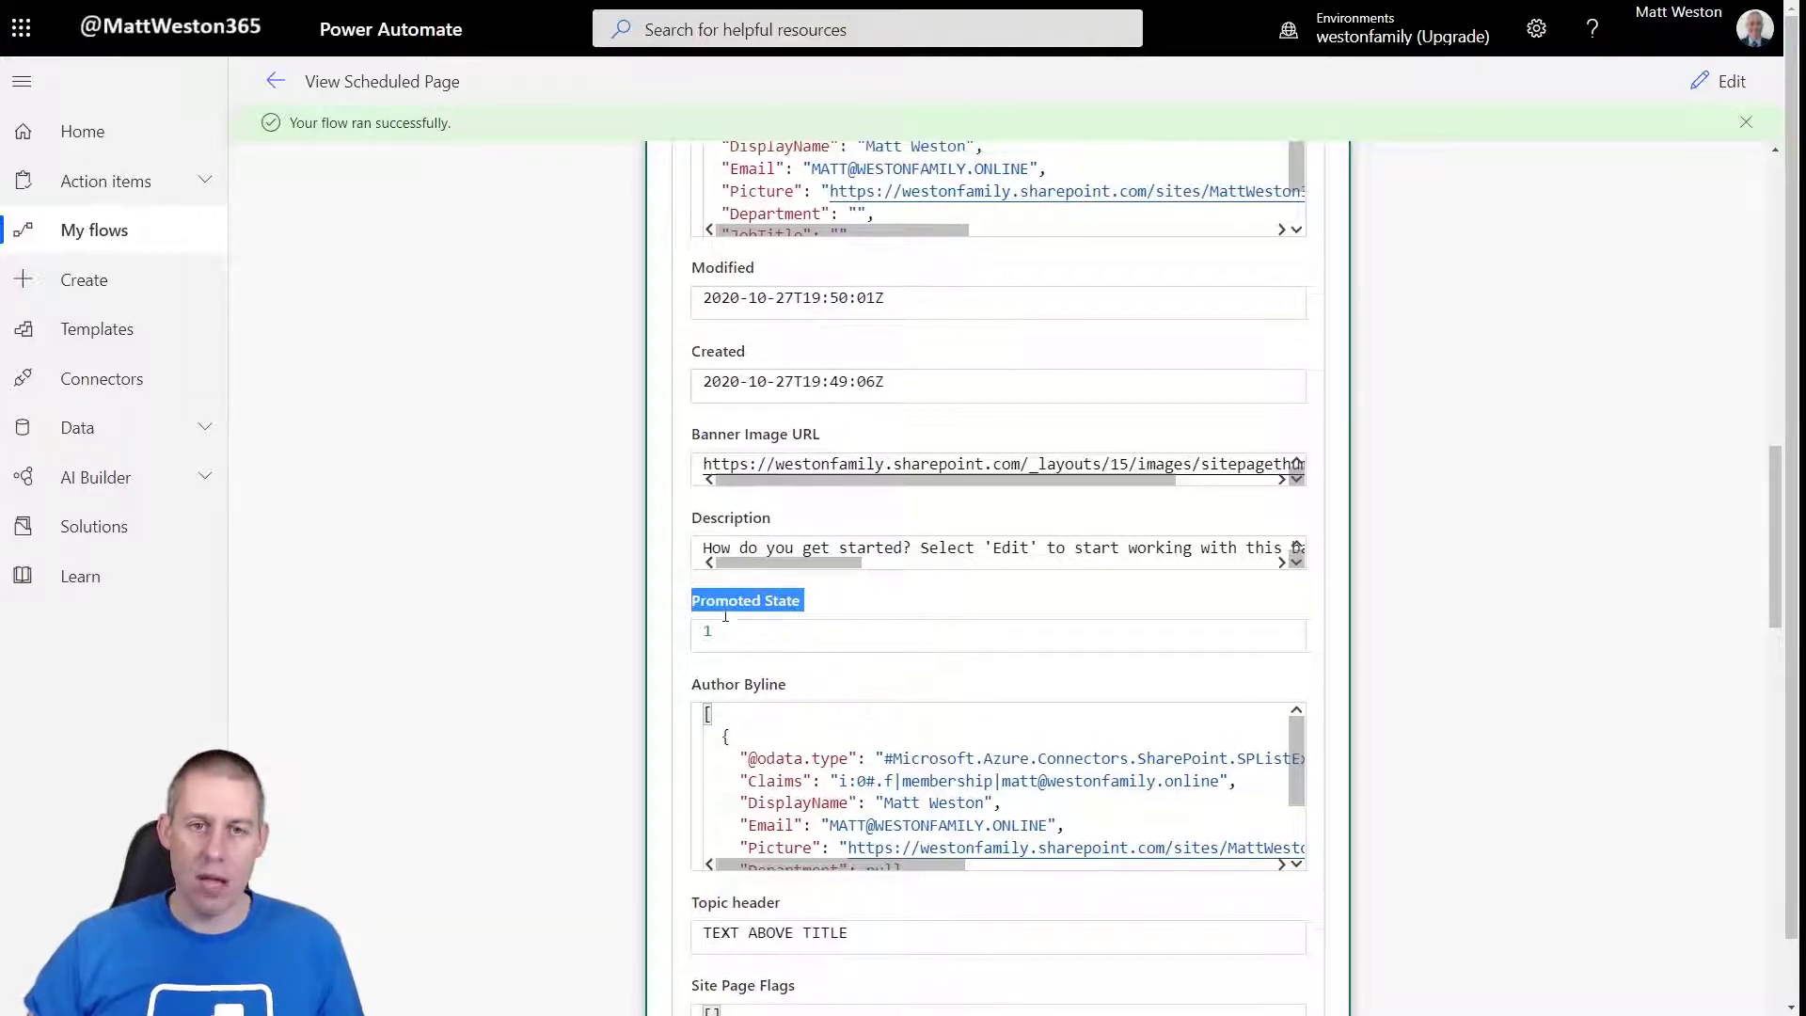
pyautogui.scroll(1, 688, 706)
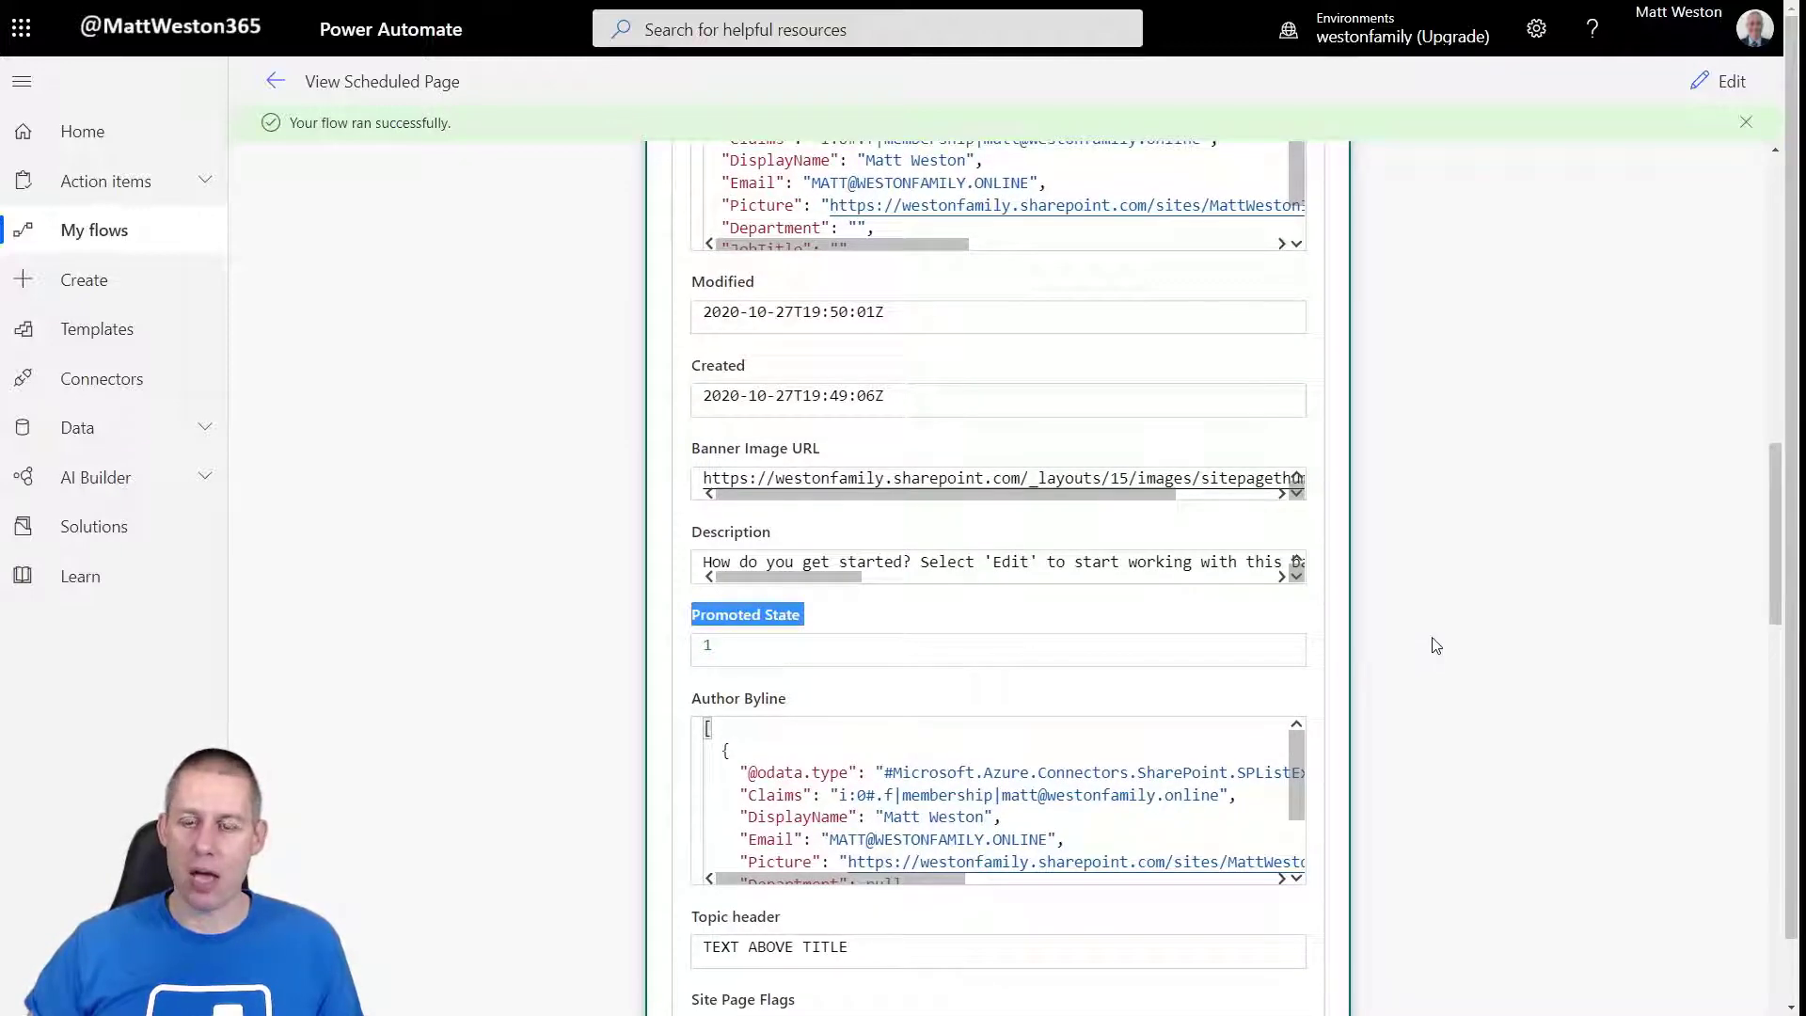
pyautogui.scroll(1, 1431, 635)
pyautogui.scroll(-6, 1413, 636)
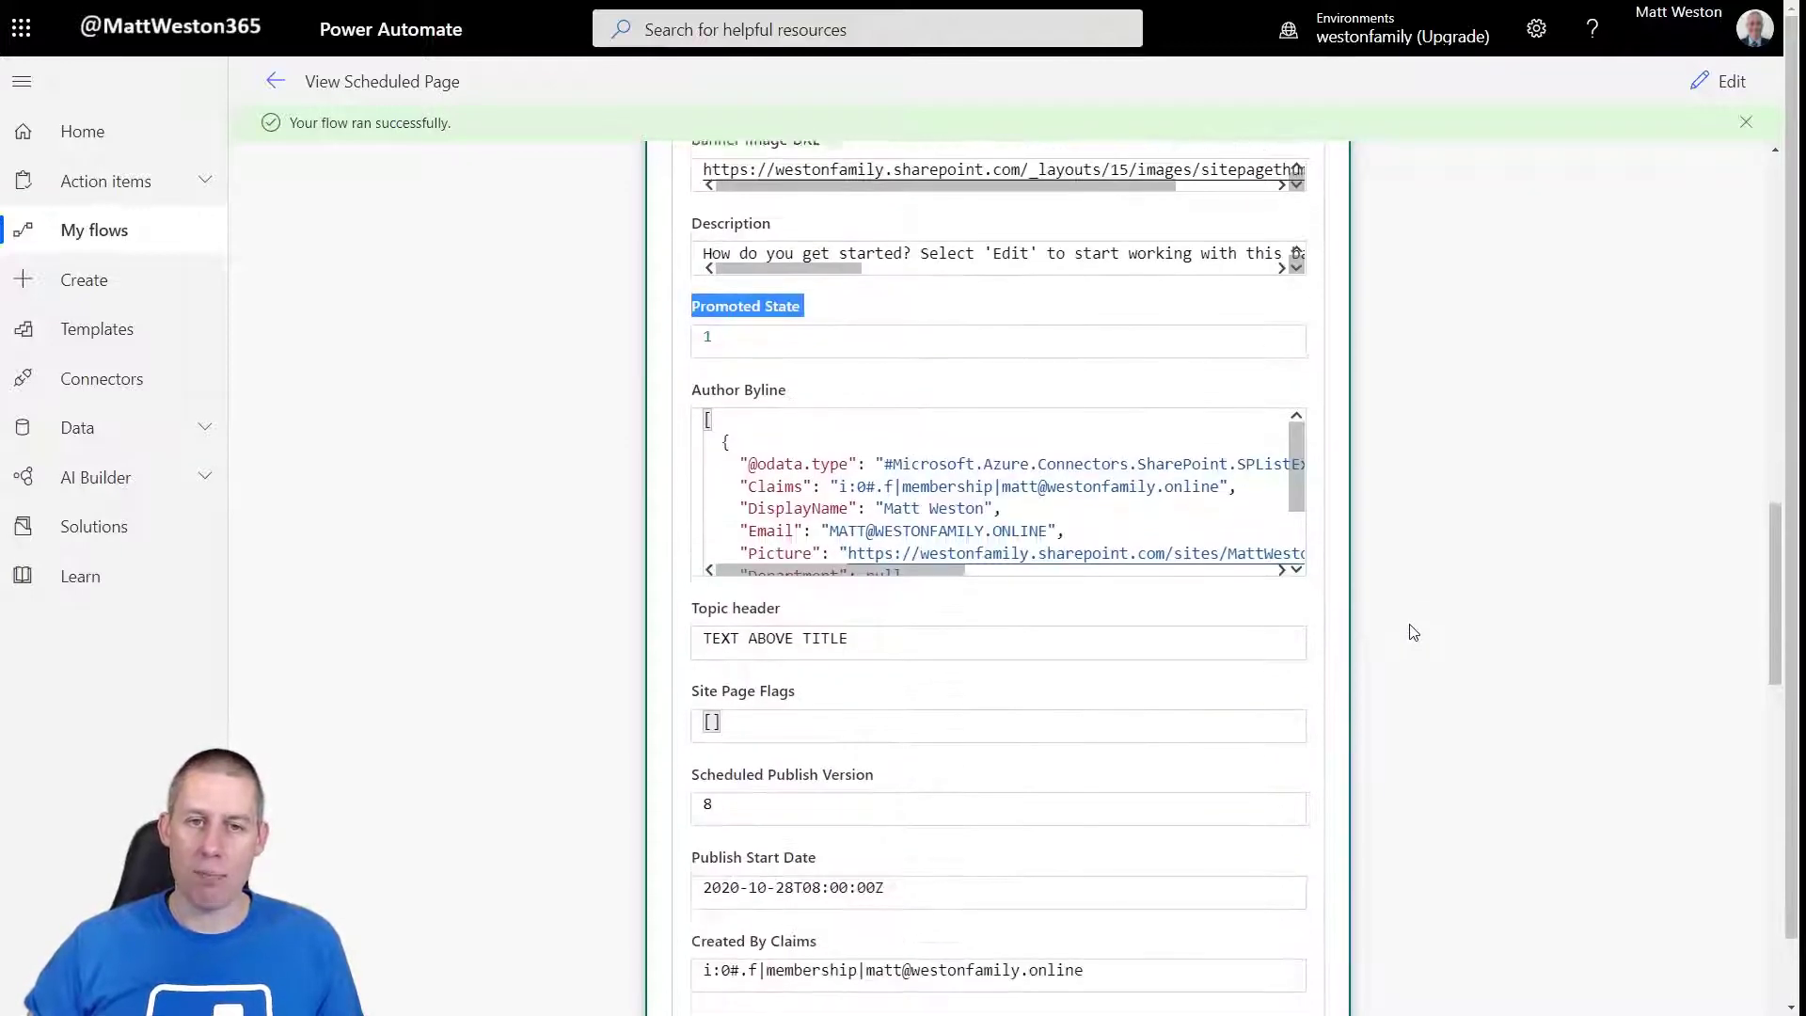
pyautogui.scroll(-4, 1412, 630)
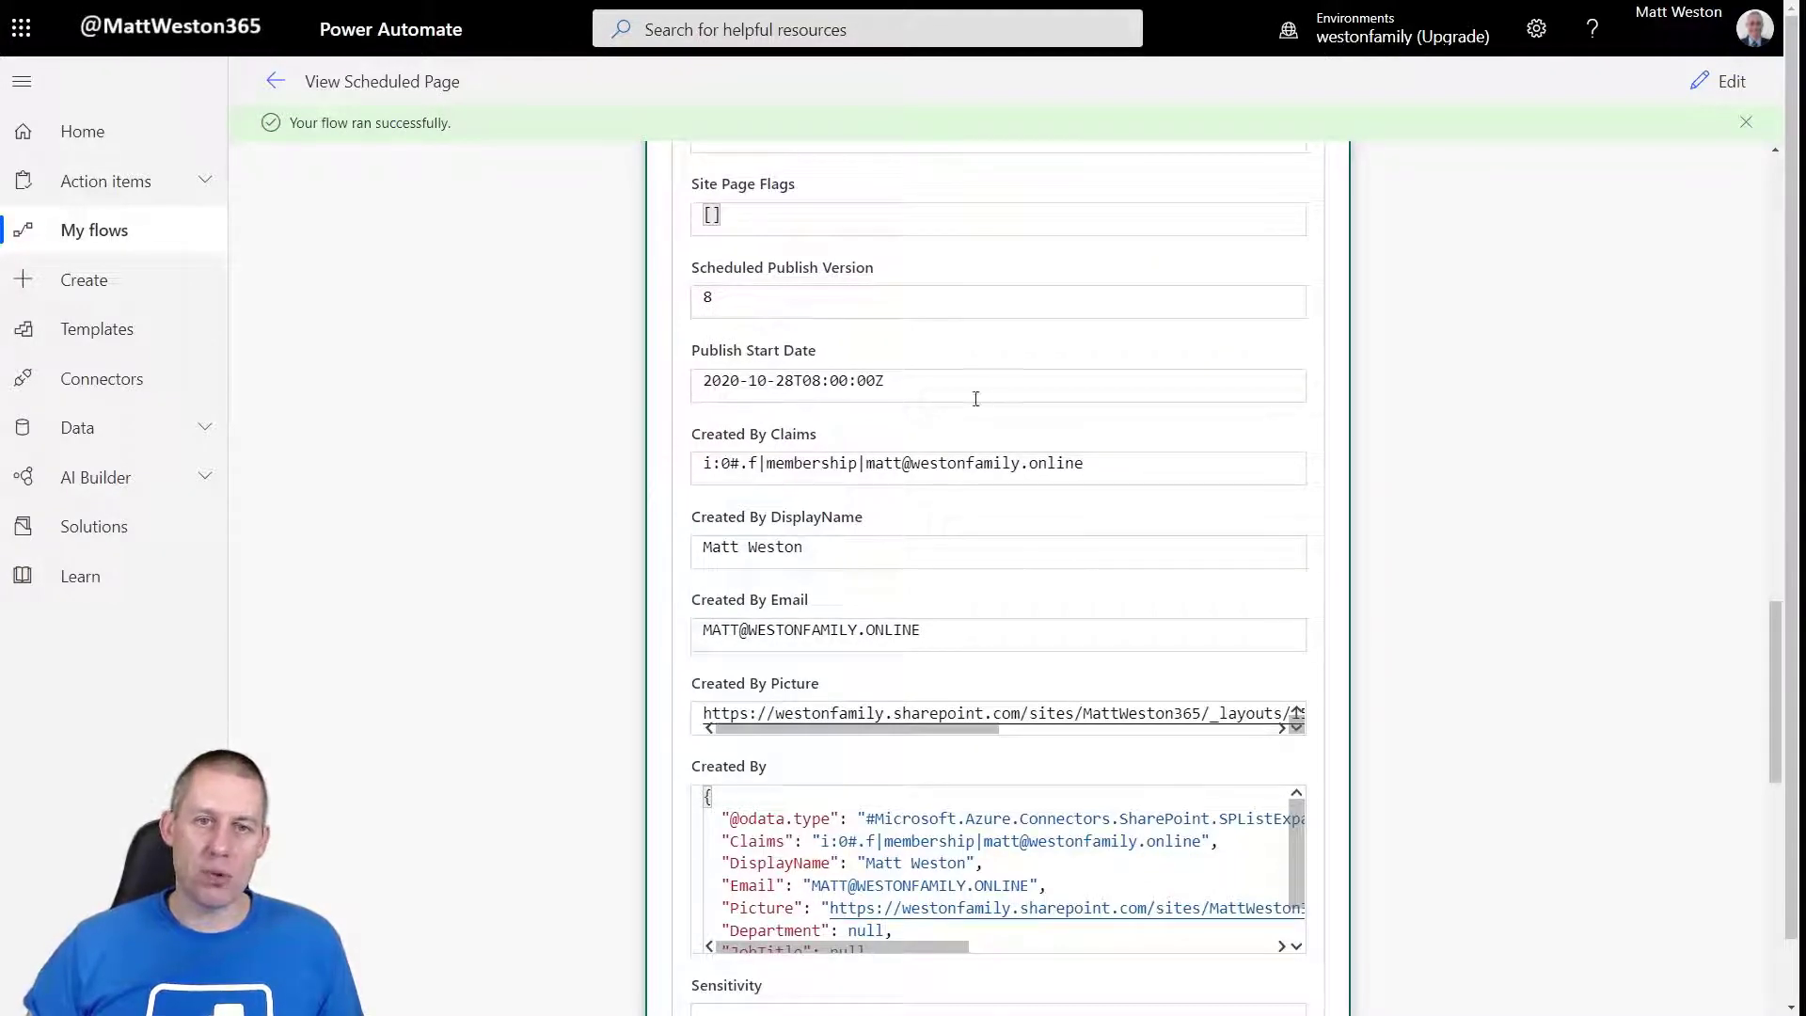
pyautogui.moveTo(948, 400); pyautogui.dragTo(702, 382)
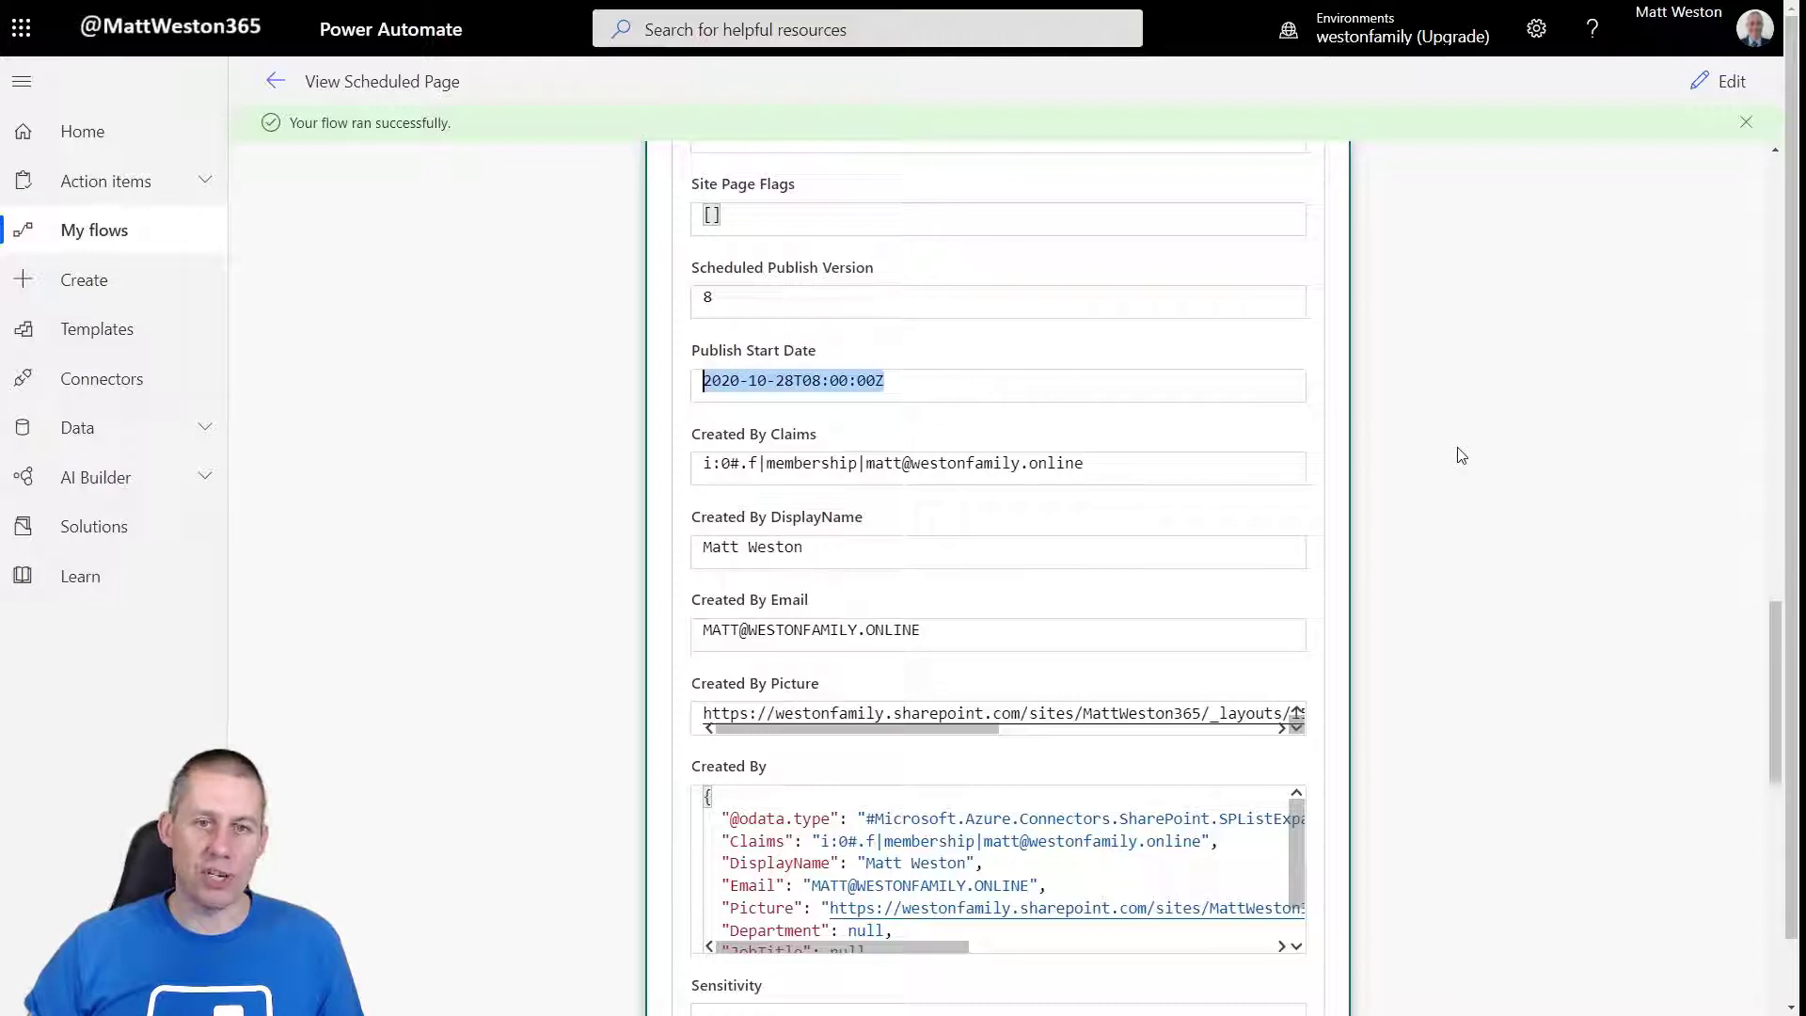
# - Scroll back up and reopen the View Scheduled Page flow in the designer
pyautogui.scroll(1, 1438, 569)
pyautogui.scroll(6, 1438, 568)
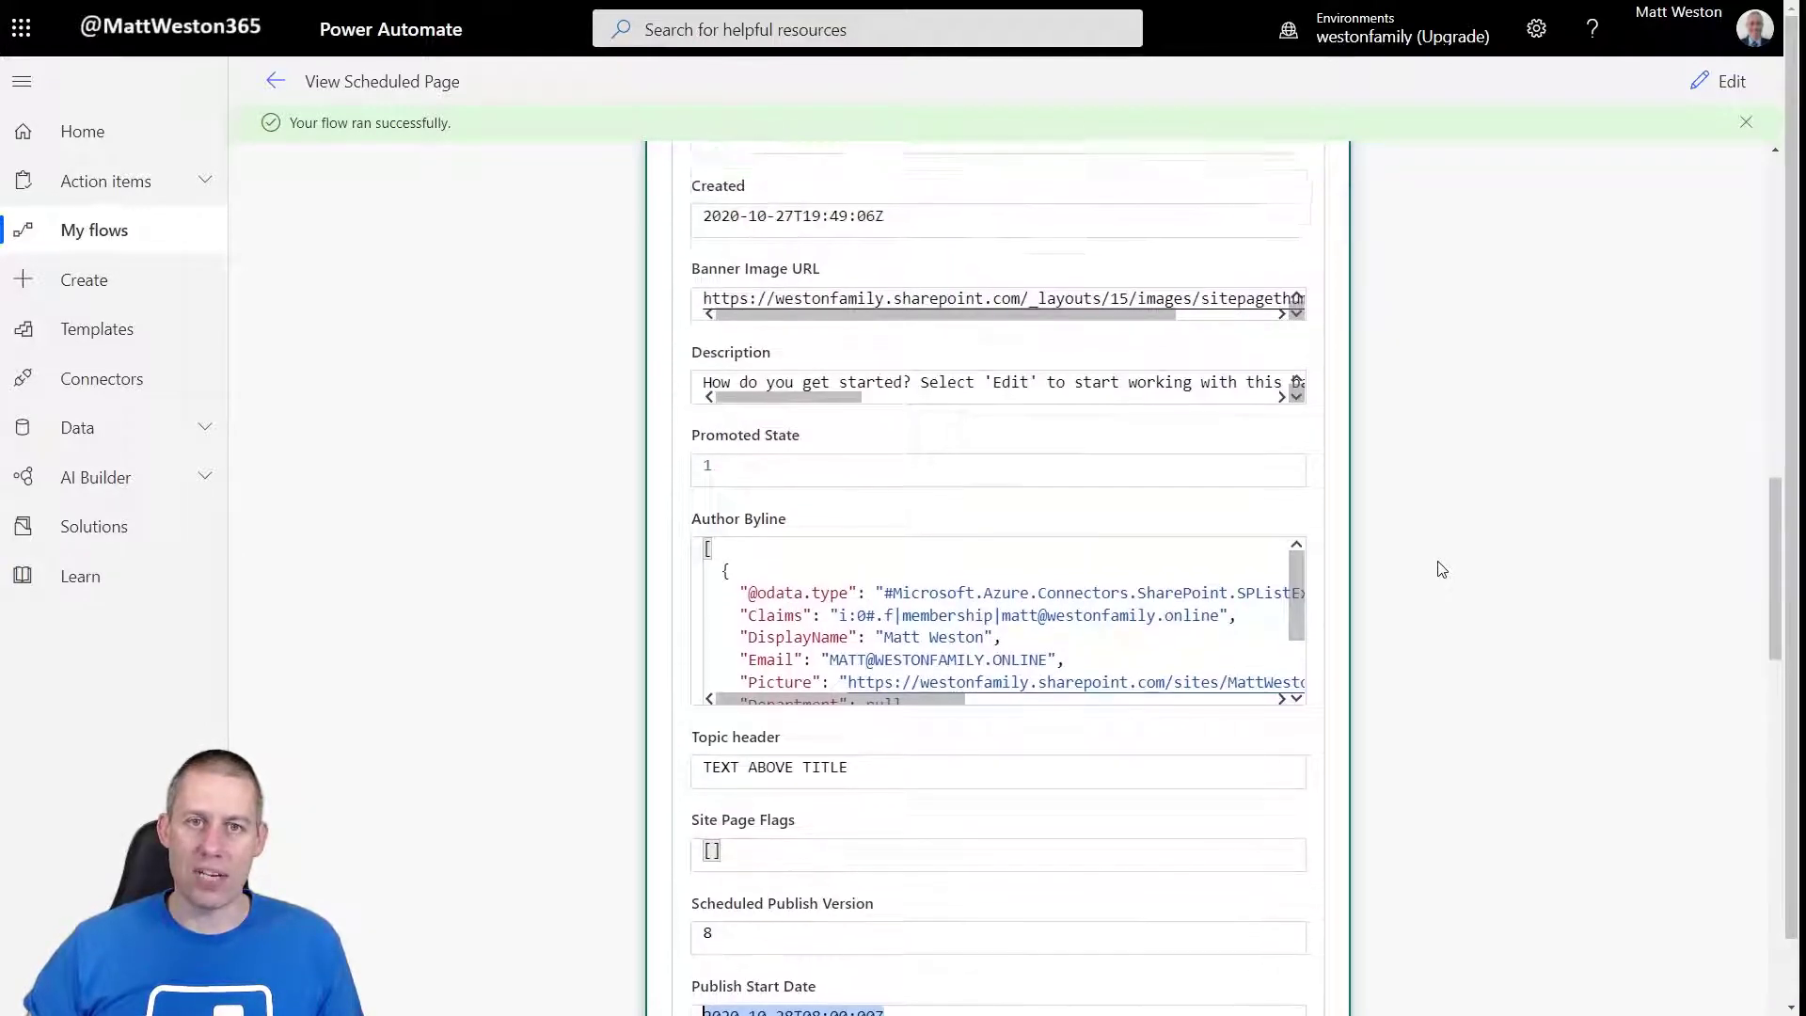
pyautogui.scroll(7, 1438, 569)
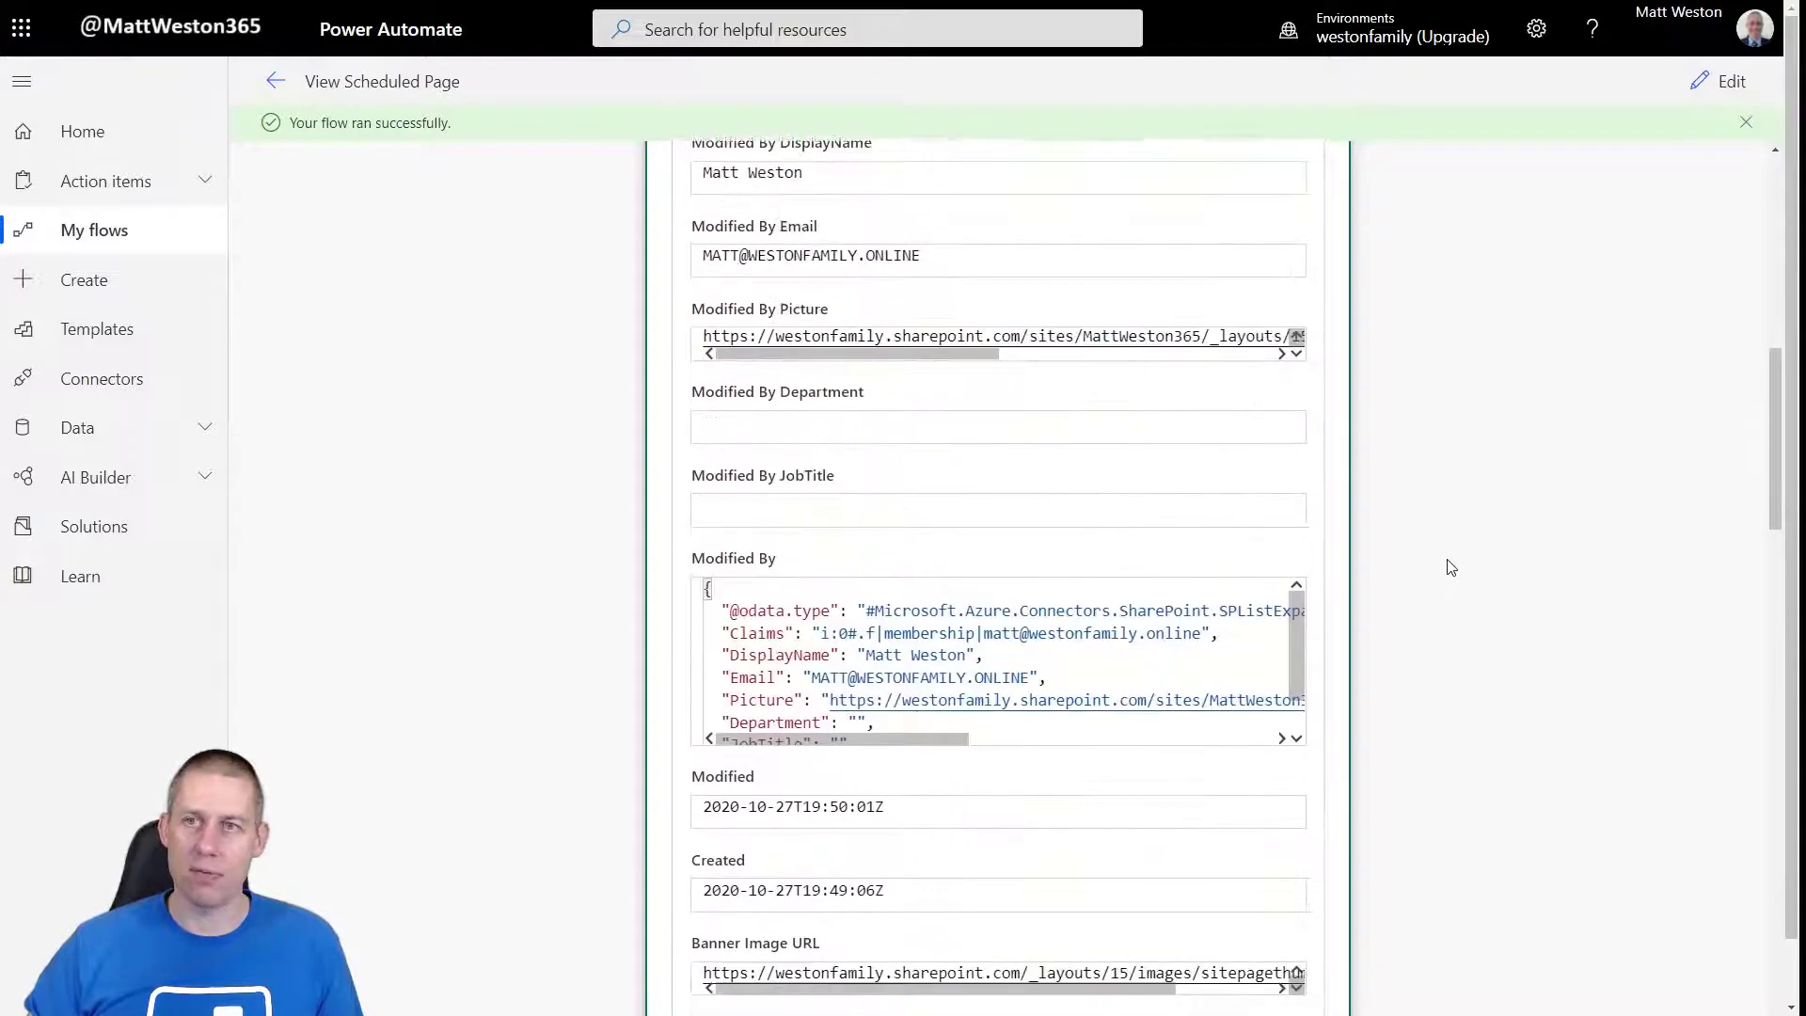
pyautogui.scroll(10, 1451, 567)
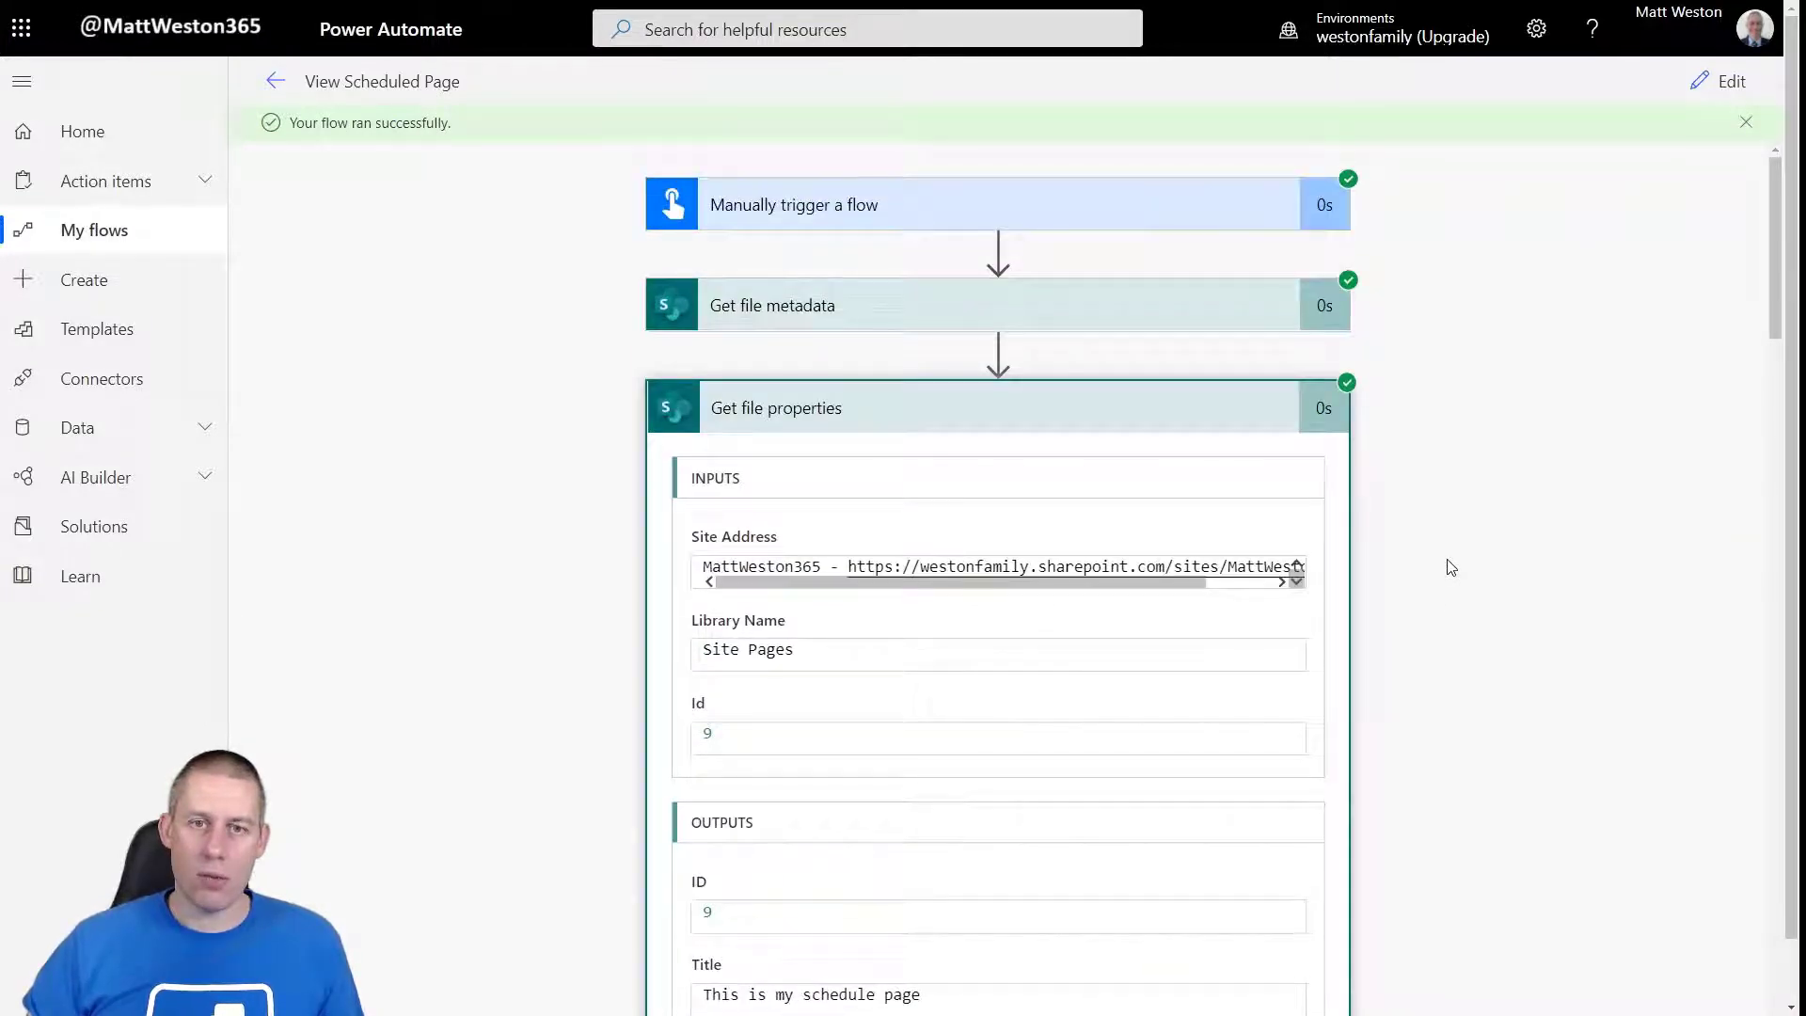
pyautogui.click(1730, 83)
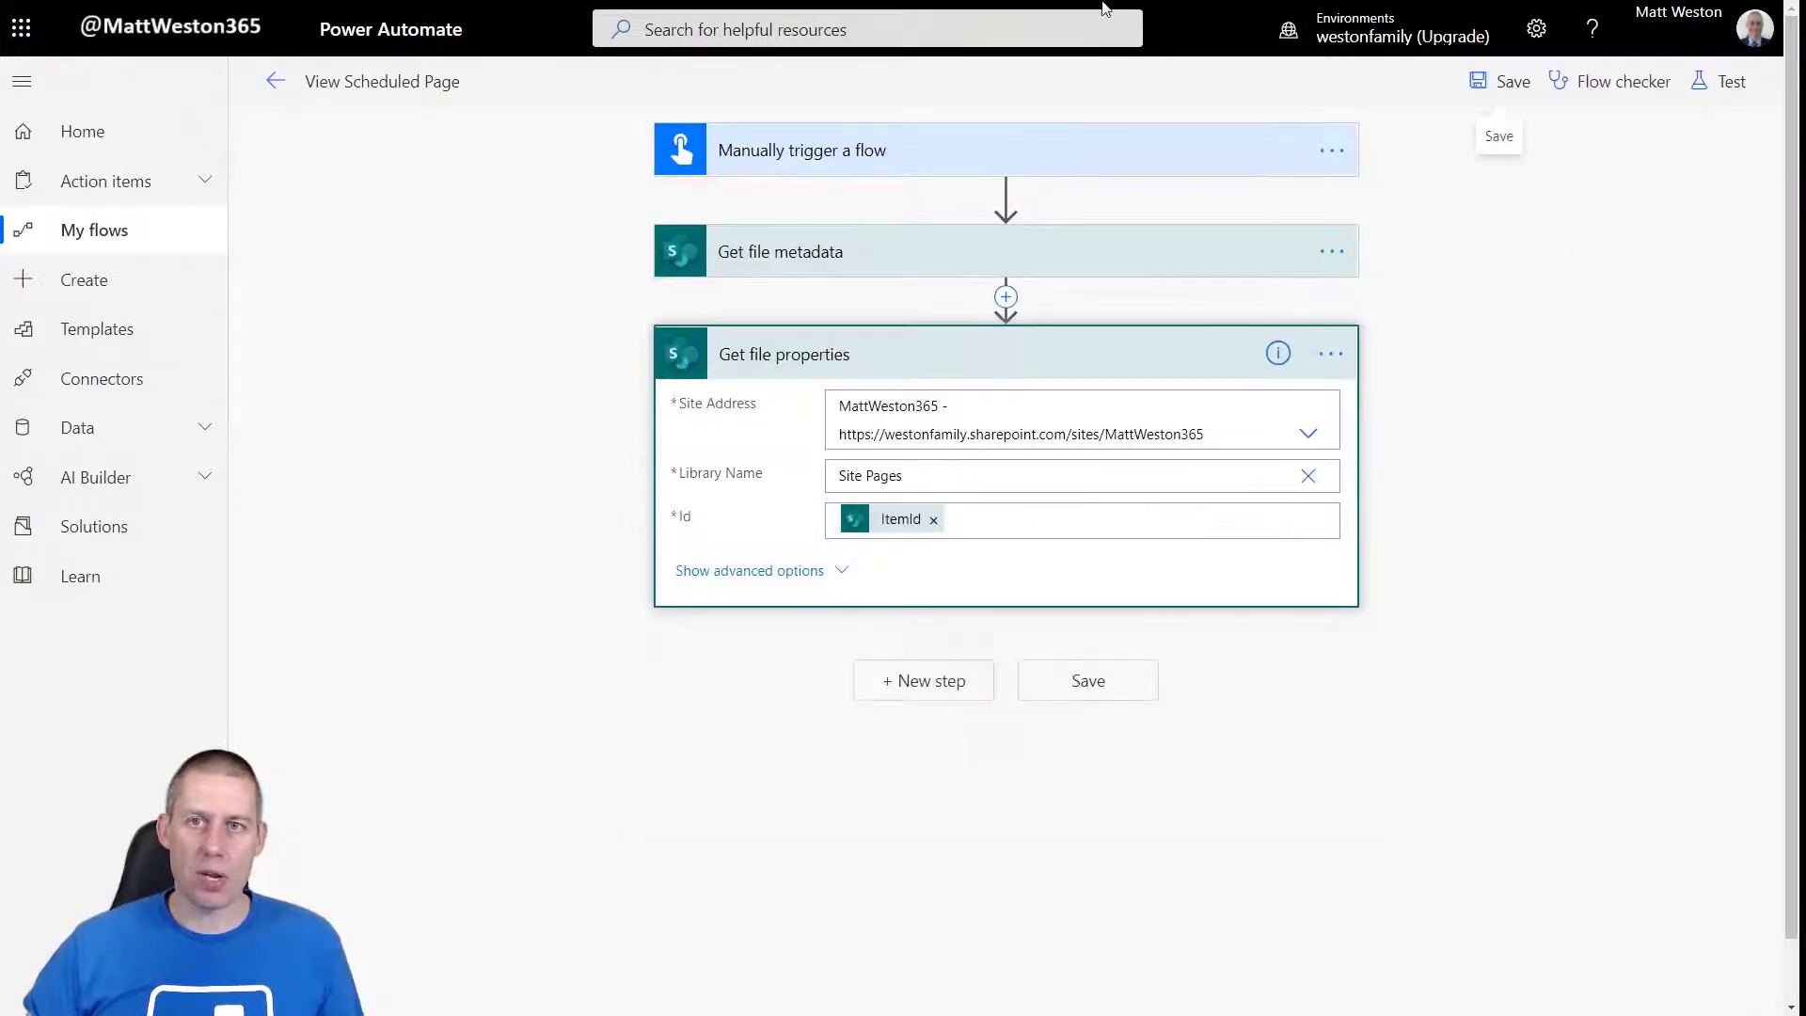
pyautogui.moveTo(1102, 8)
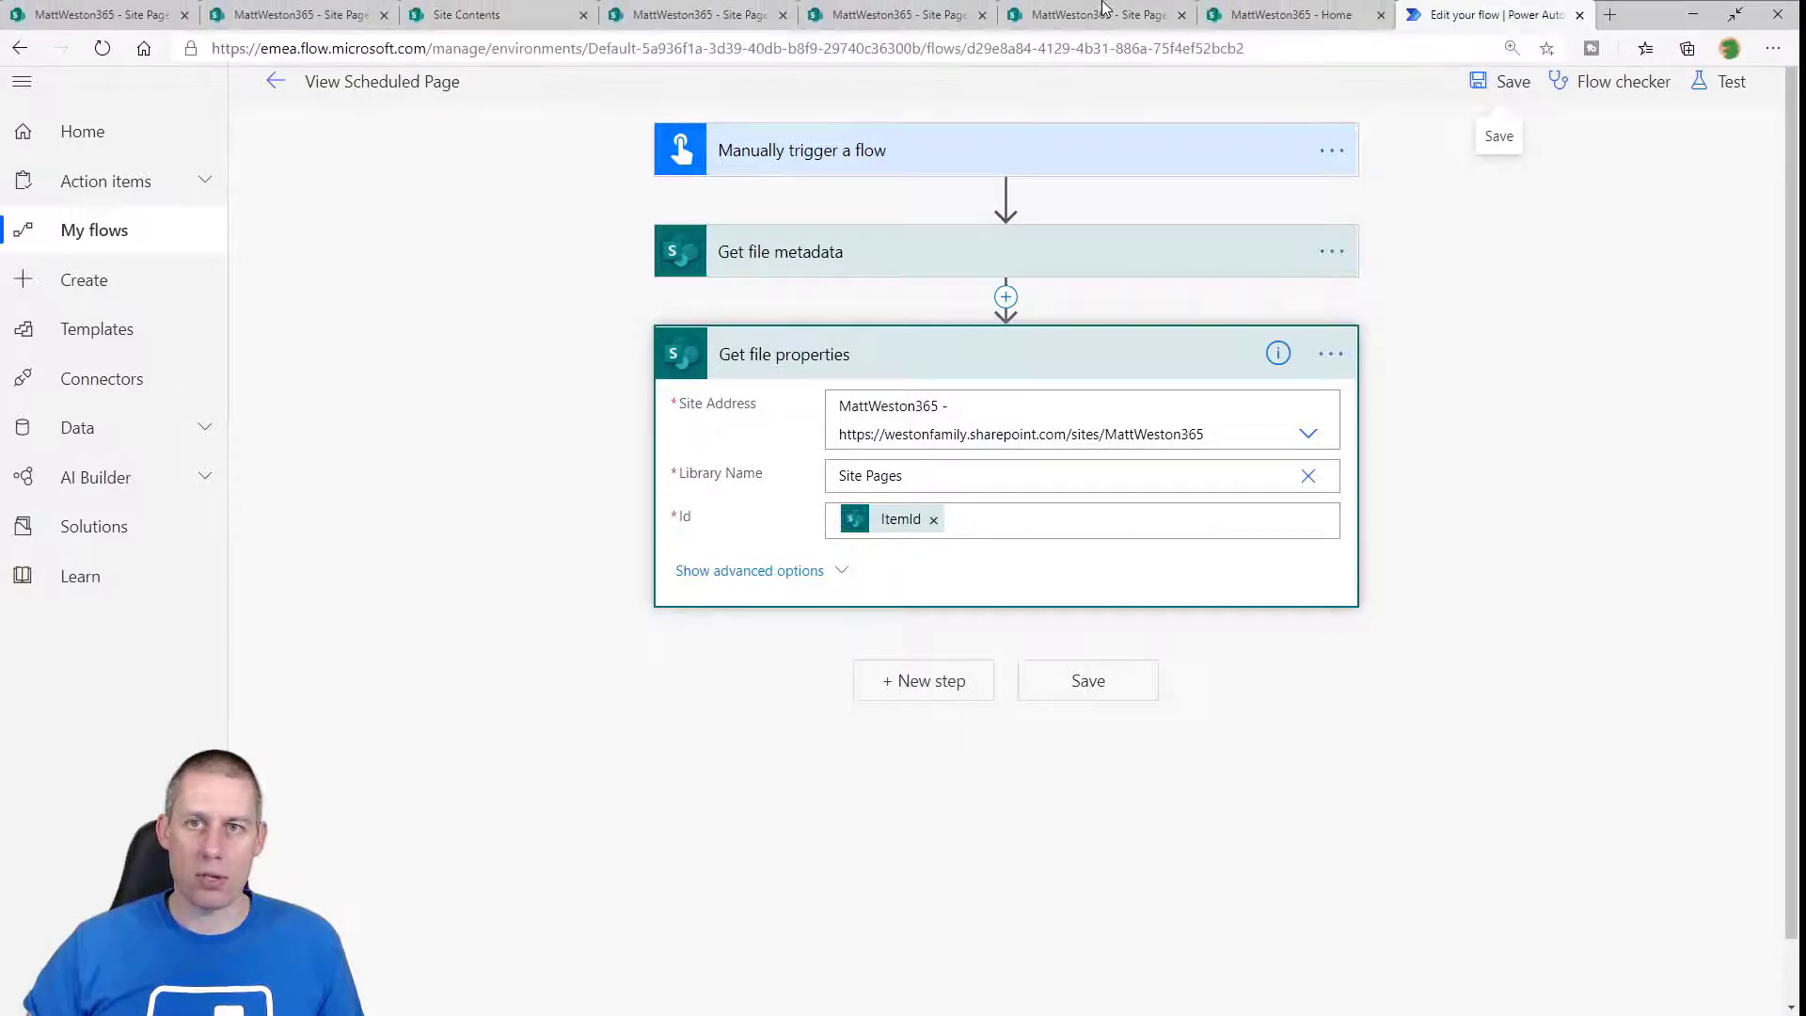
# - Switch back to the SharePoint home tab and reload it with F5
pyautogui.click(1288, 15)
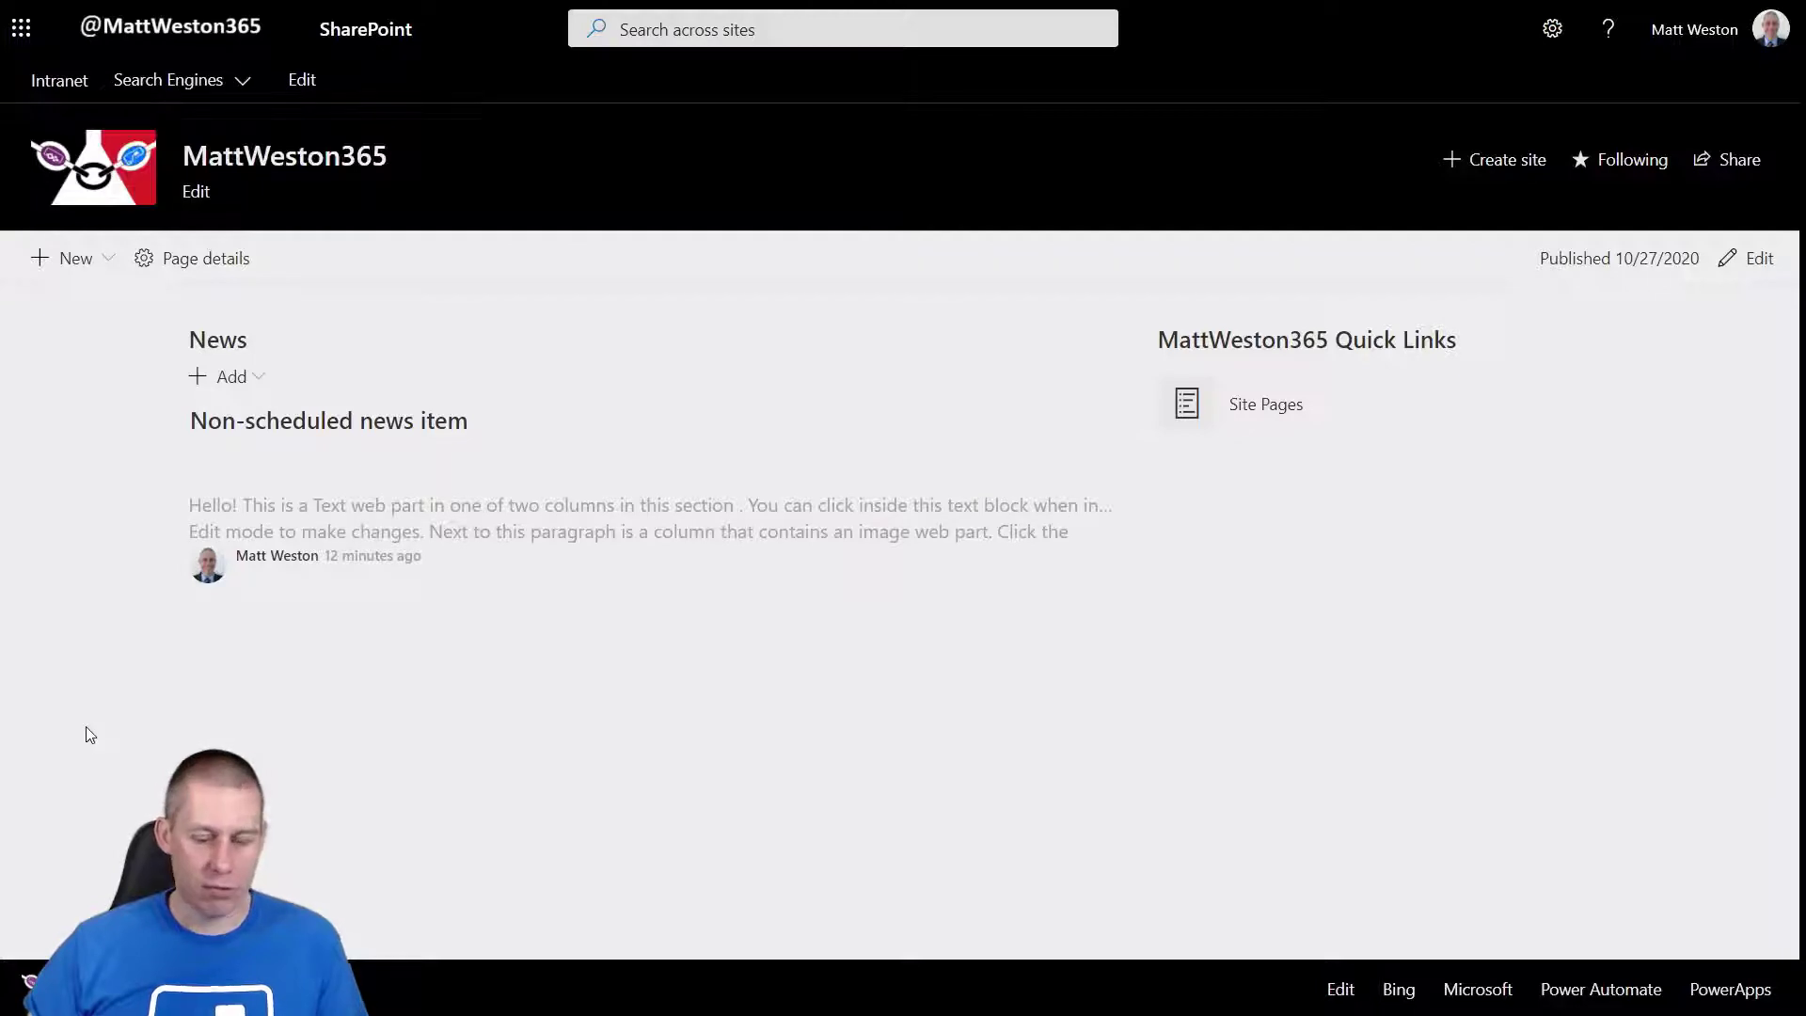
pyautogui.press('F5')
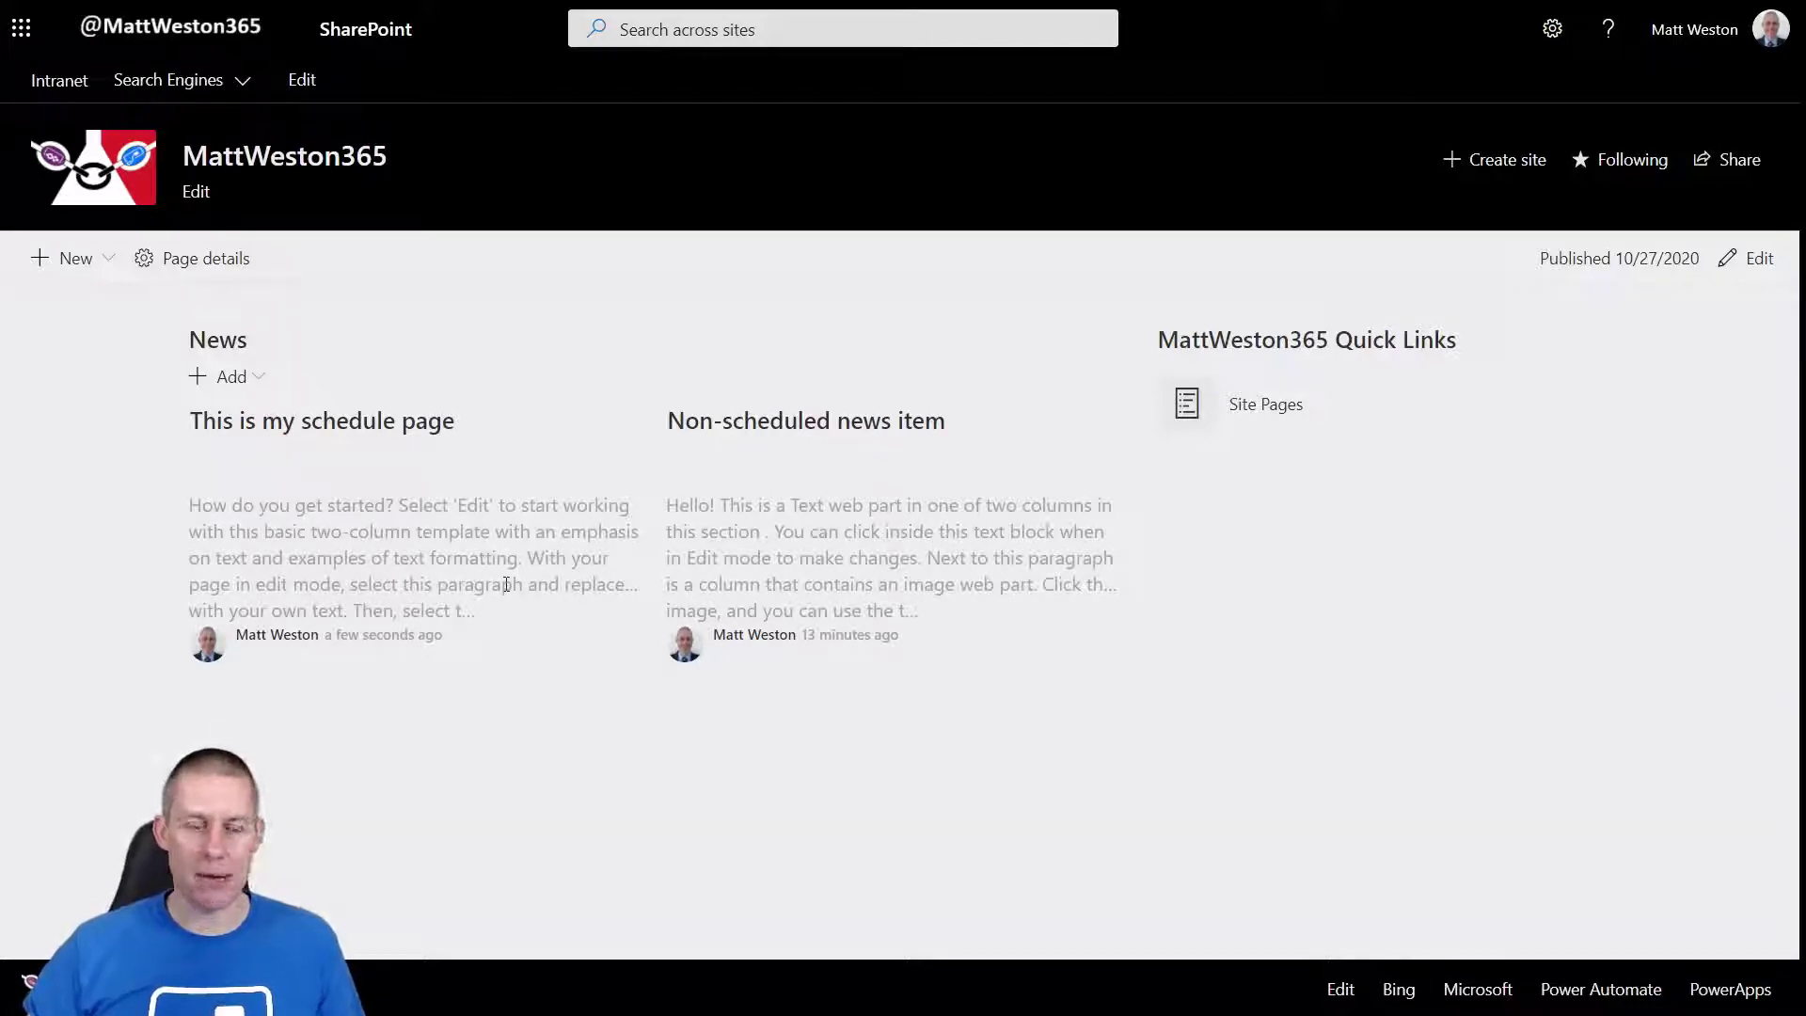
# - Test the View Scheduled Page flow with a manually performed trigger and run it
pyautogui.click(1495, 17)
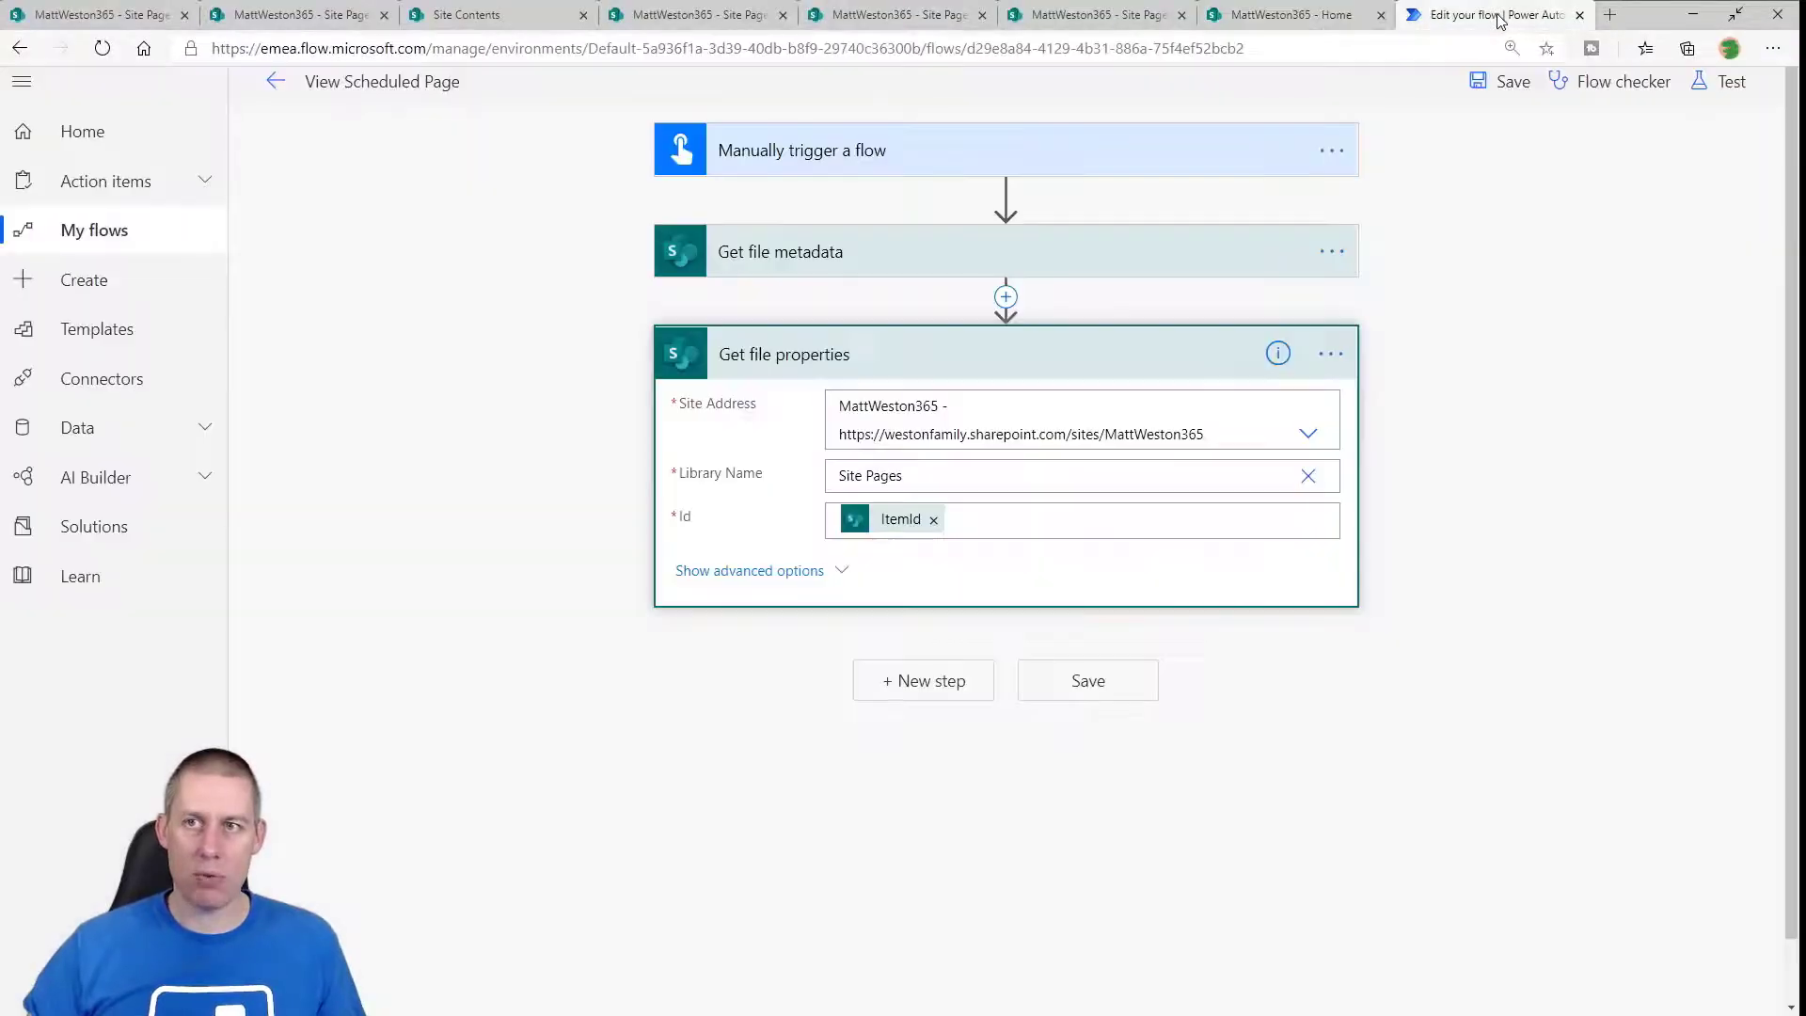
pyautogui.click(1728, 81)
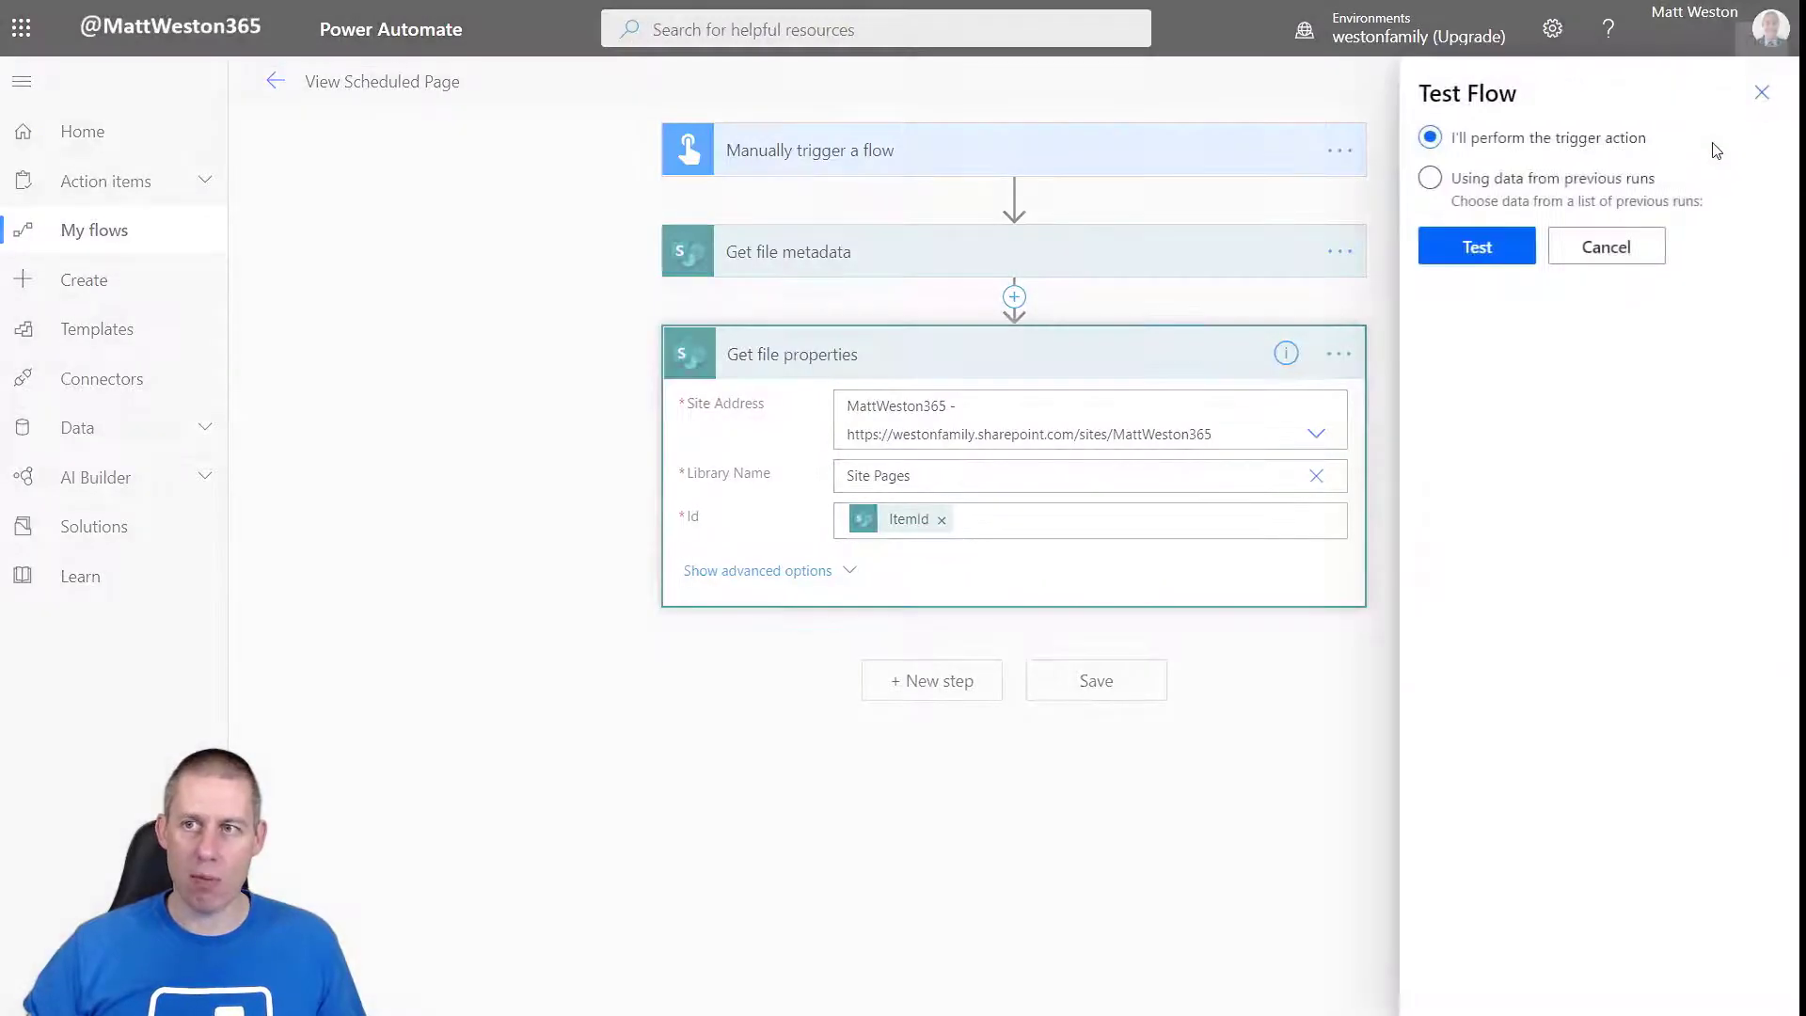
pyautogui.click(1476, 251)
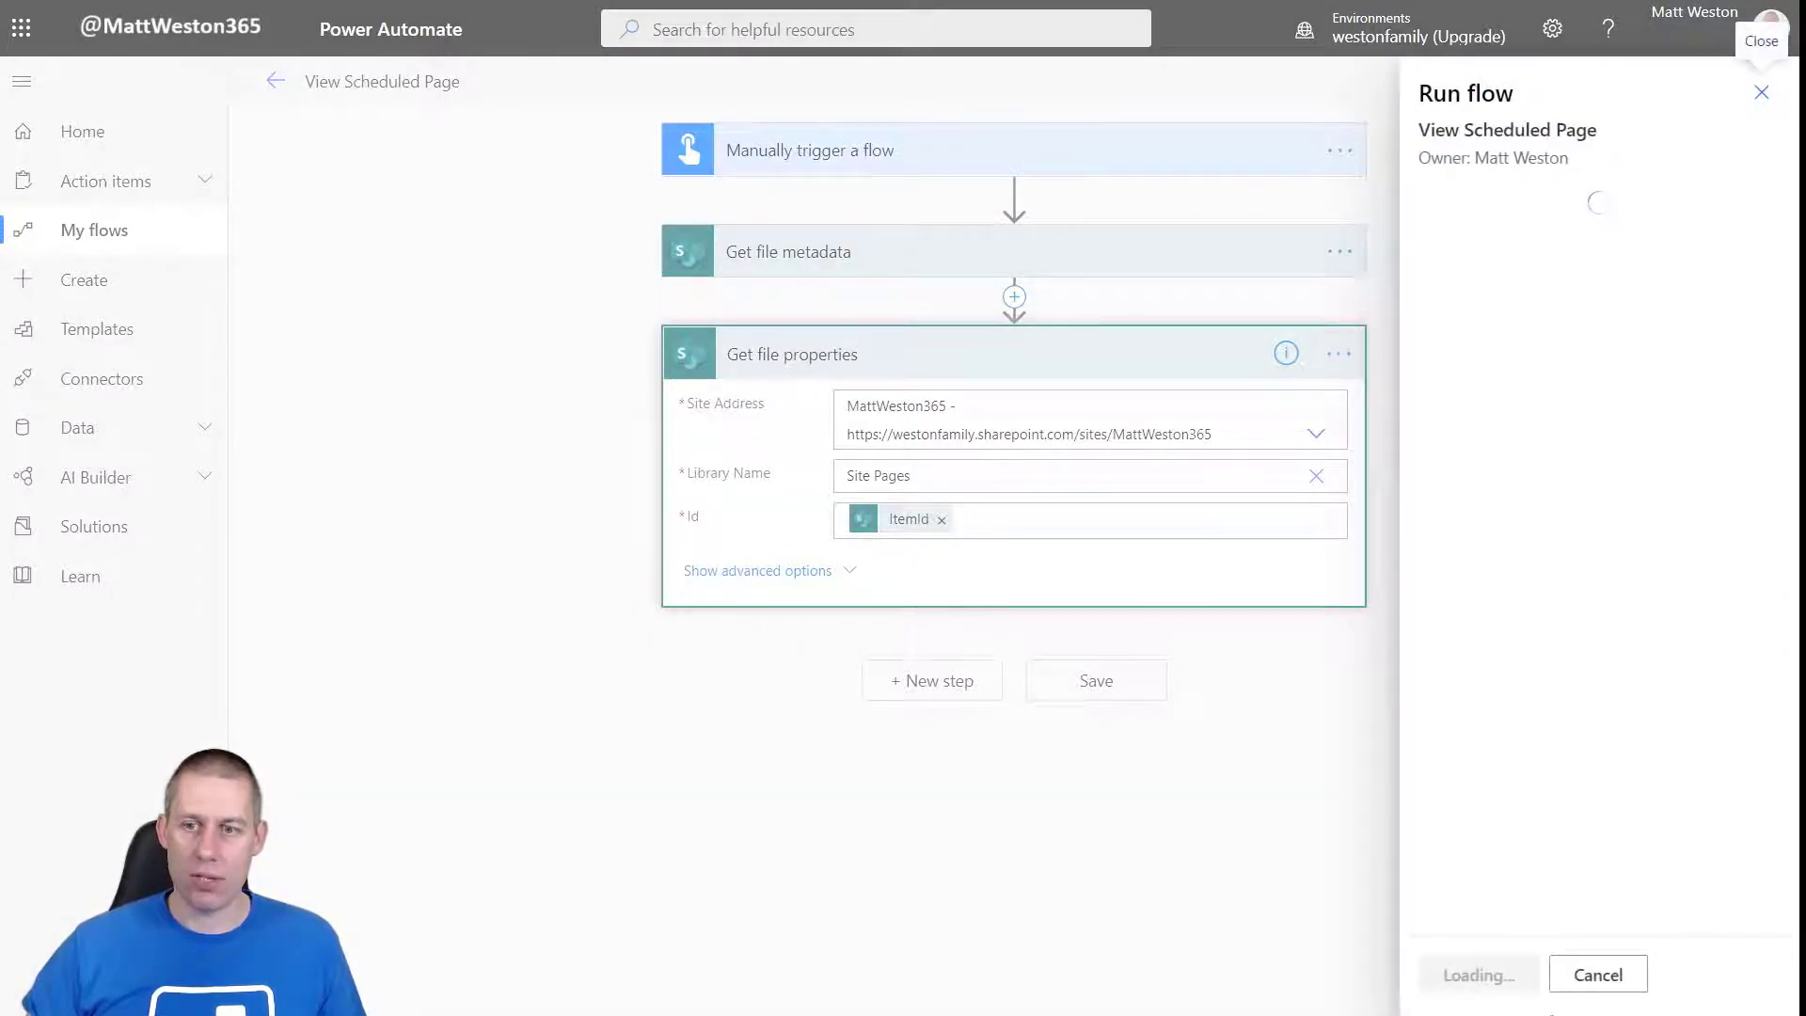
pyautogui.click(1505, 974)
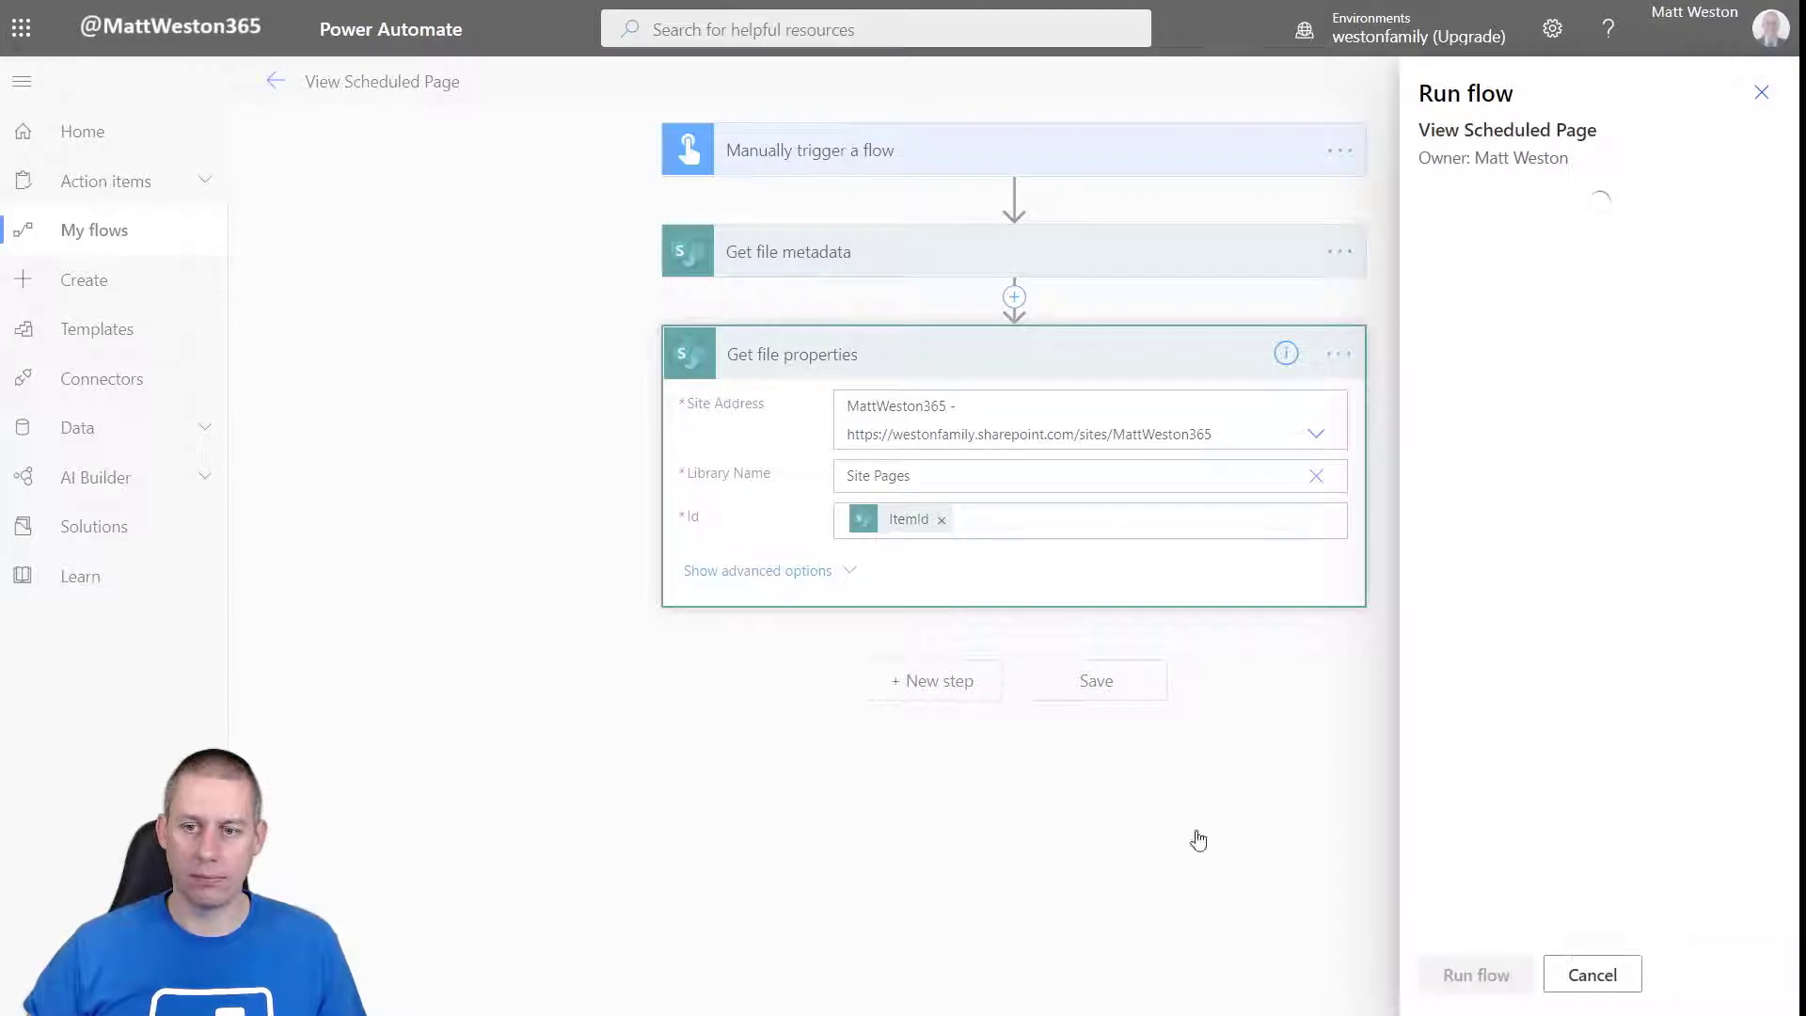
pyautogui.click(1464, 975)
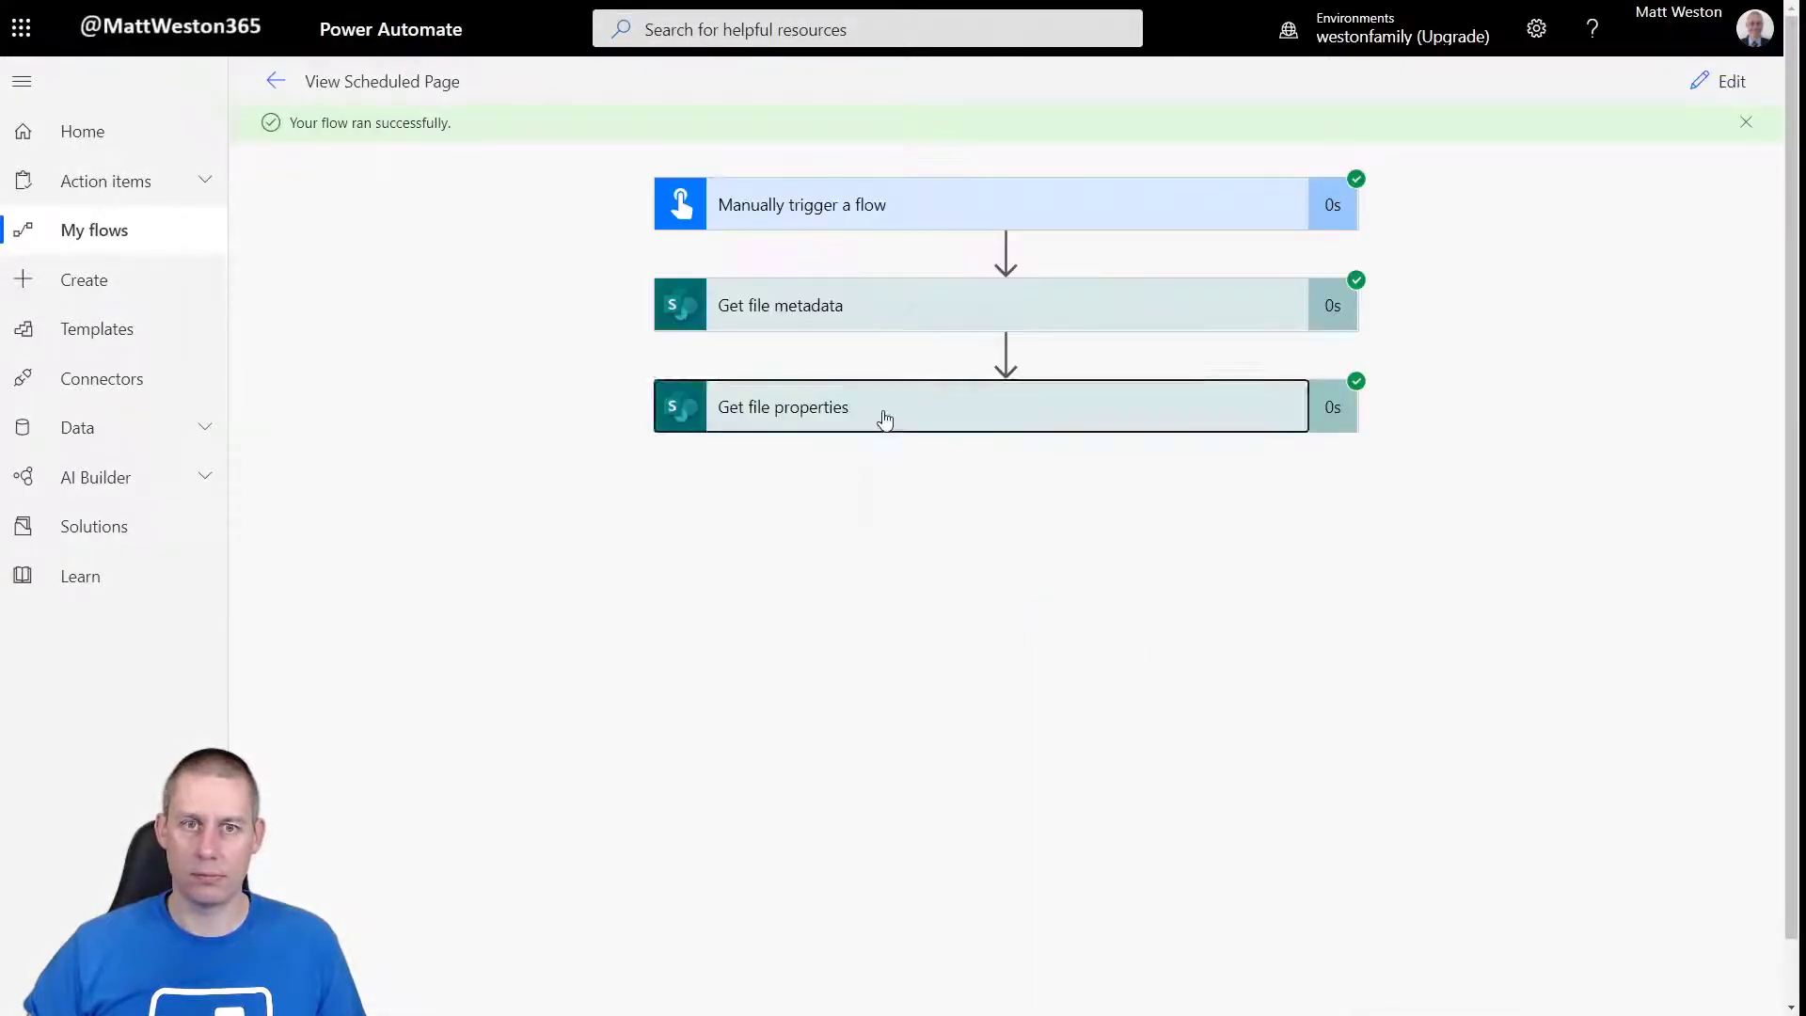
# - Review the Get file properties outputs: Promoted State 2, First Published Date 2020-10-27T20:00:42Z
pyautogui.click(883, 410)
pyautogui.scroll(-8, 1560, 642)
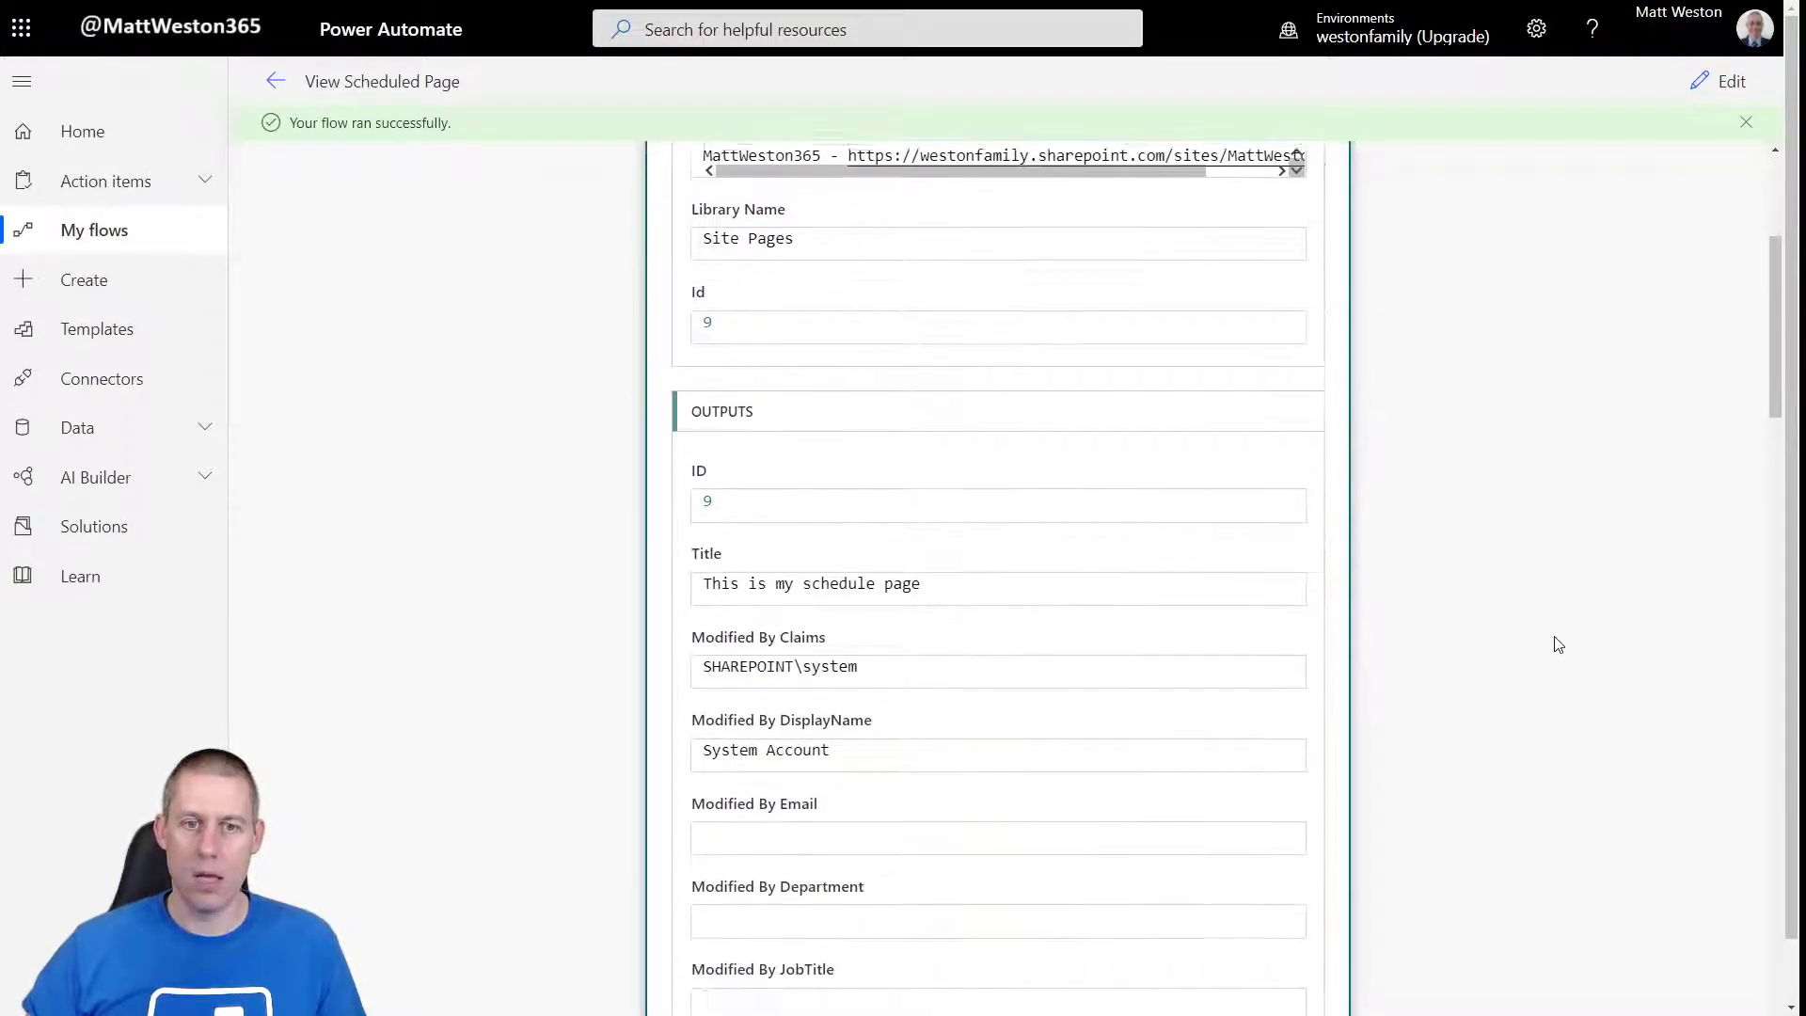
pyautogui.scroll(-2, 1558, 644)
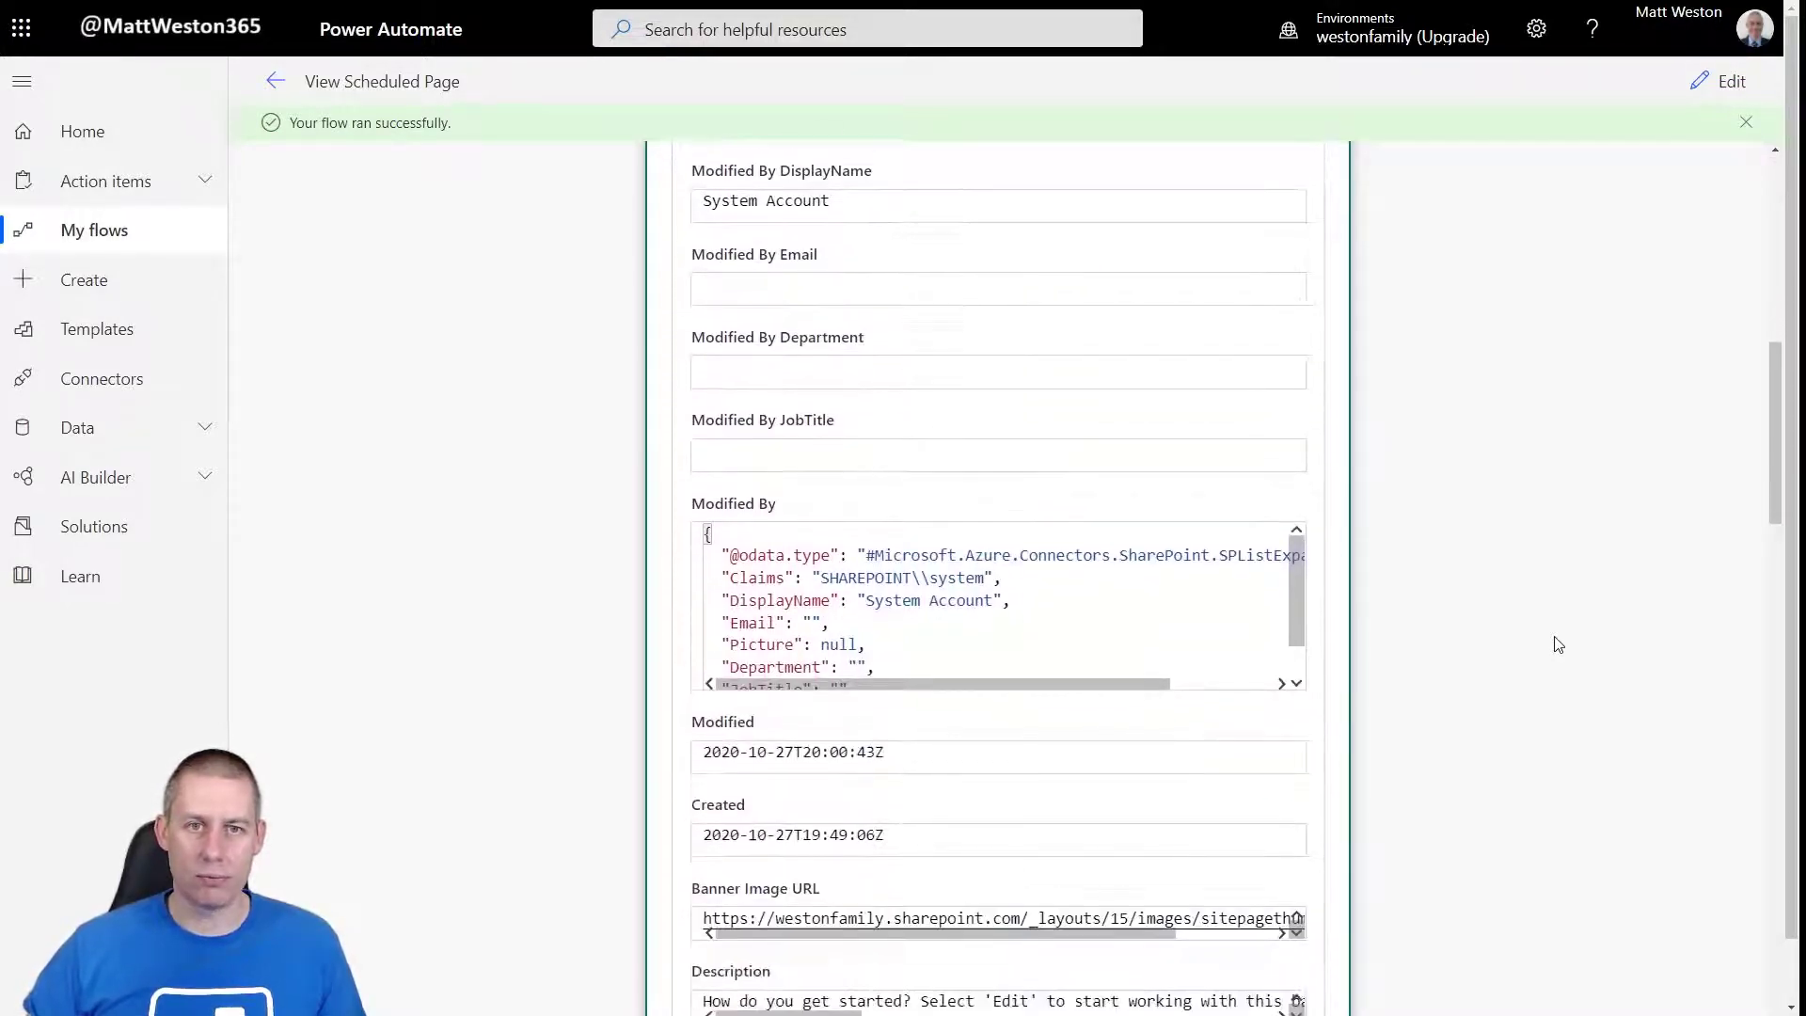
pyautogui.scroll(1, 1559, 644)
pyautogui.scroll(1, 1558, 644)
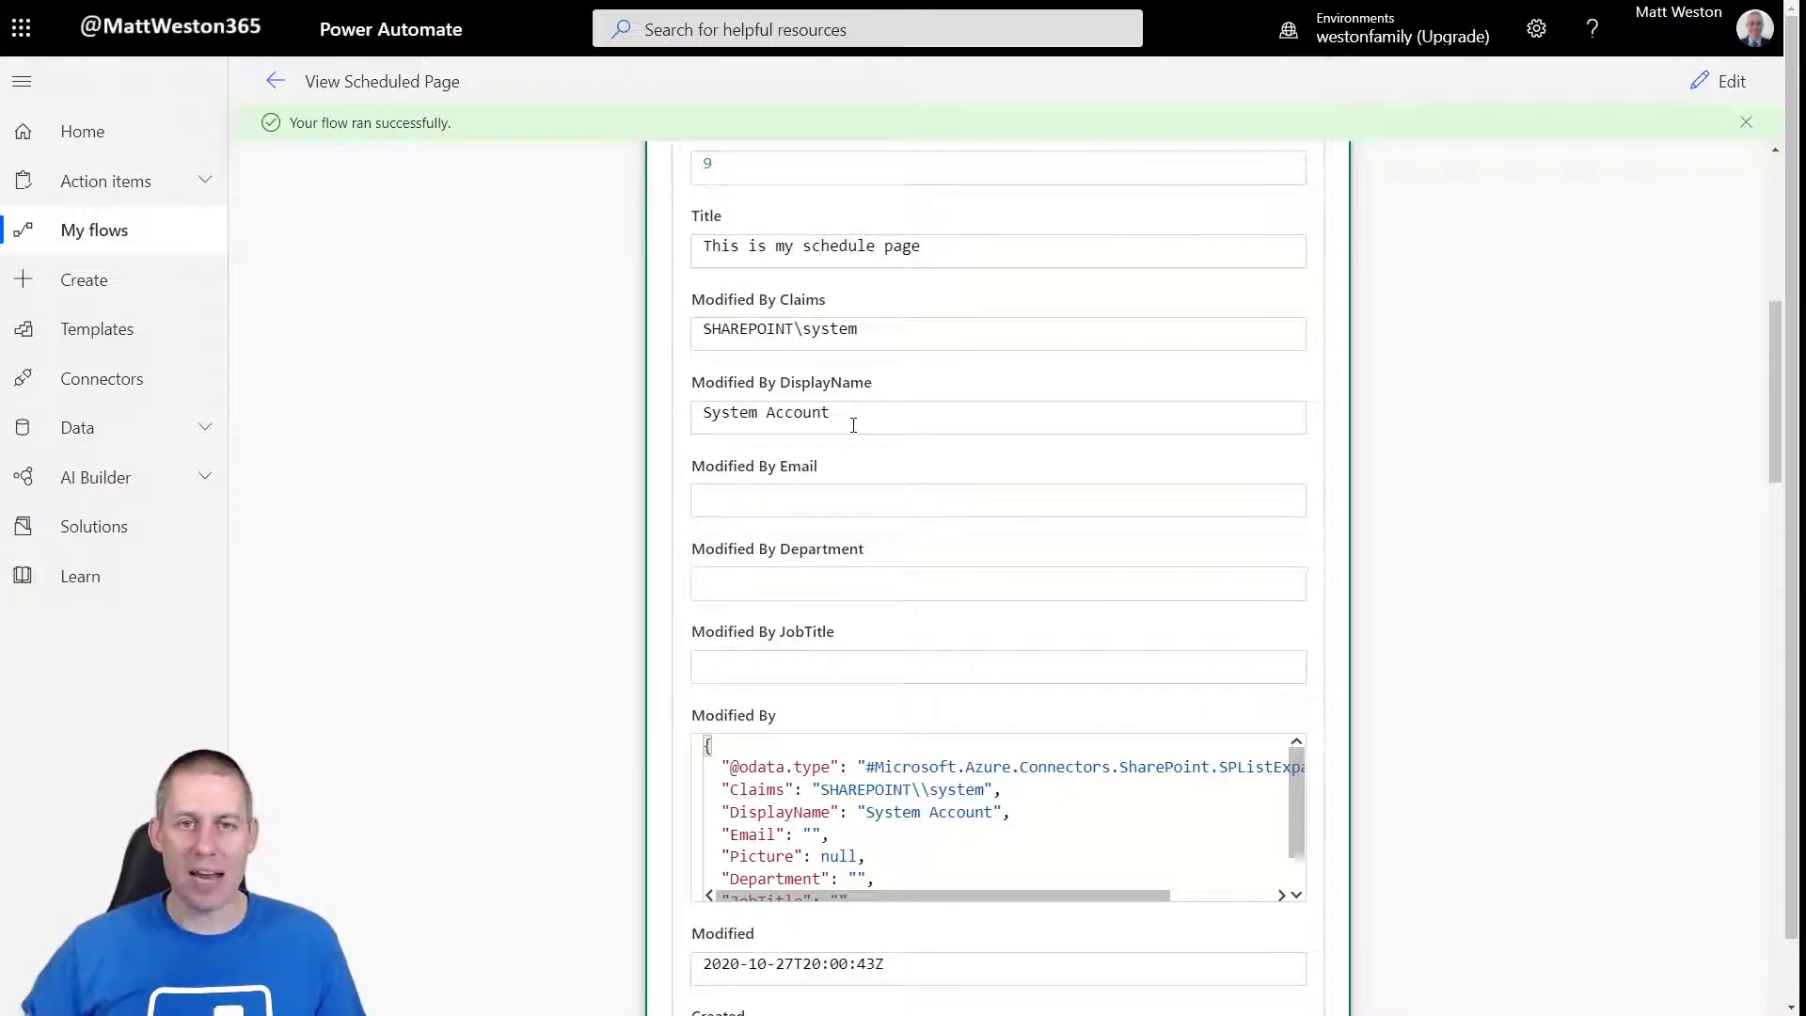
pyautogui.scroll(-1, 553, 398)
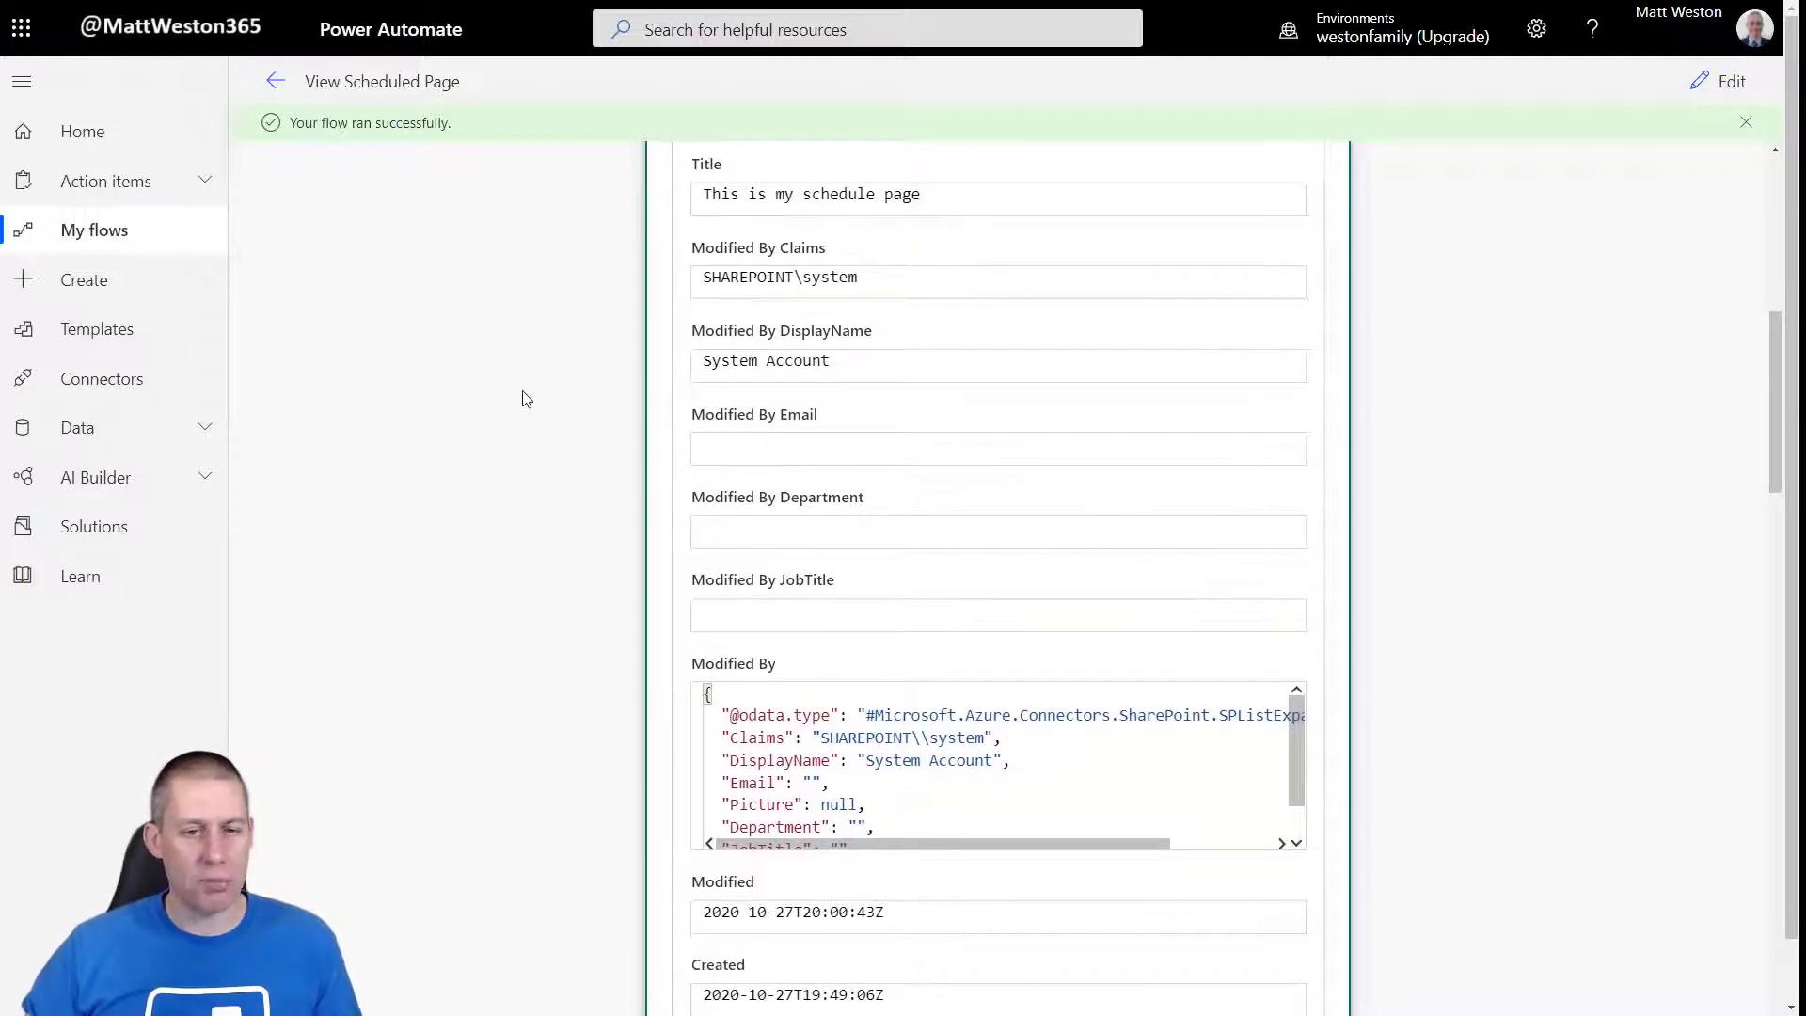
pyautogui.scroll(-4, 632, 567)
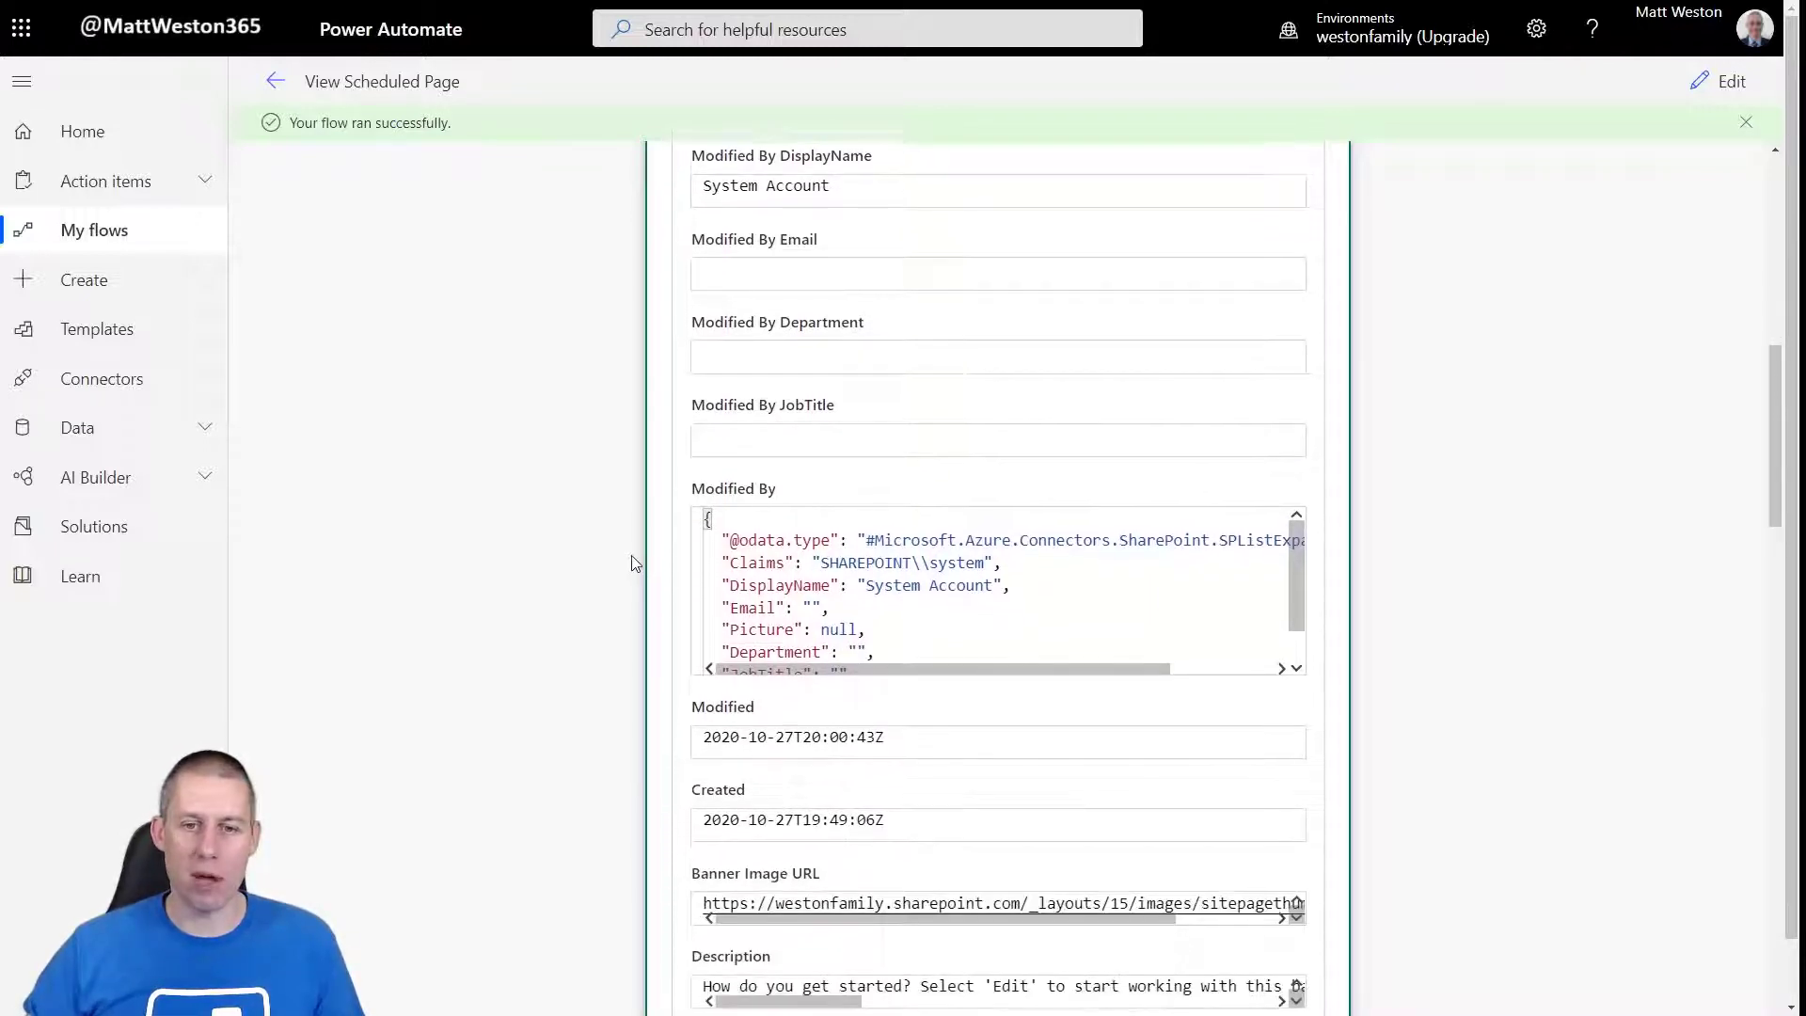
pyautogui.scroll(-5, 632, 562)
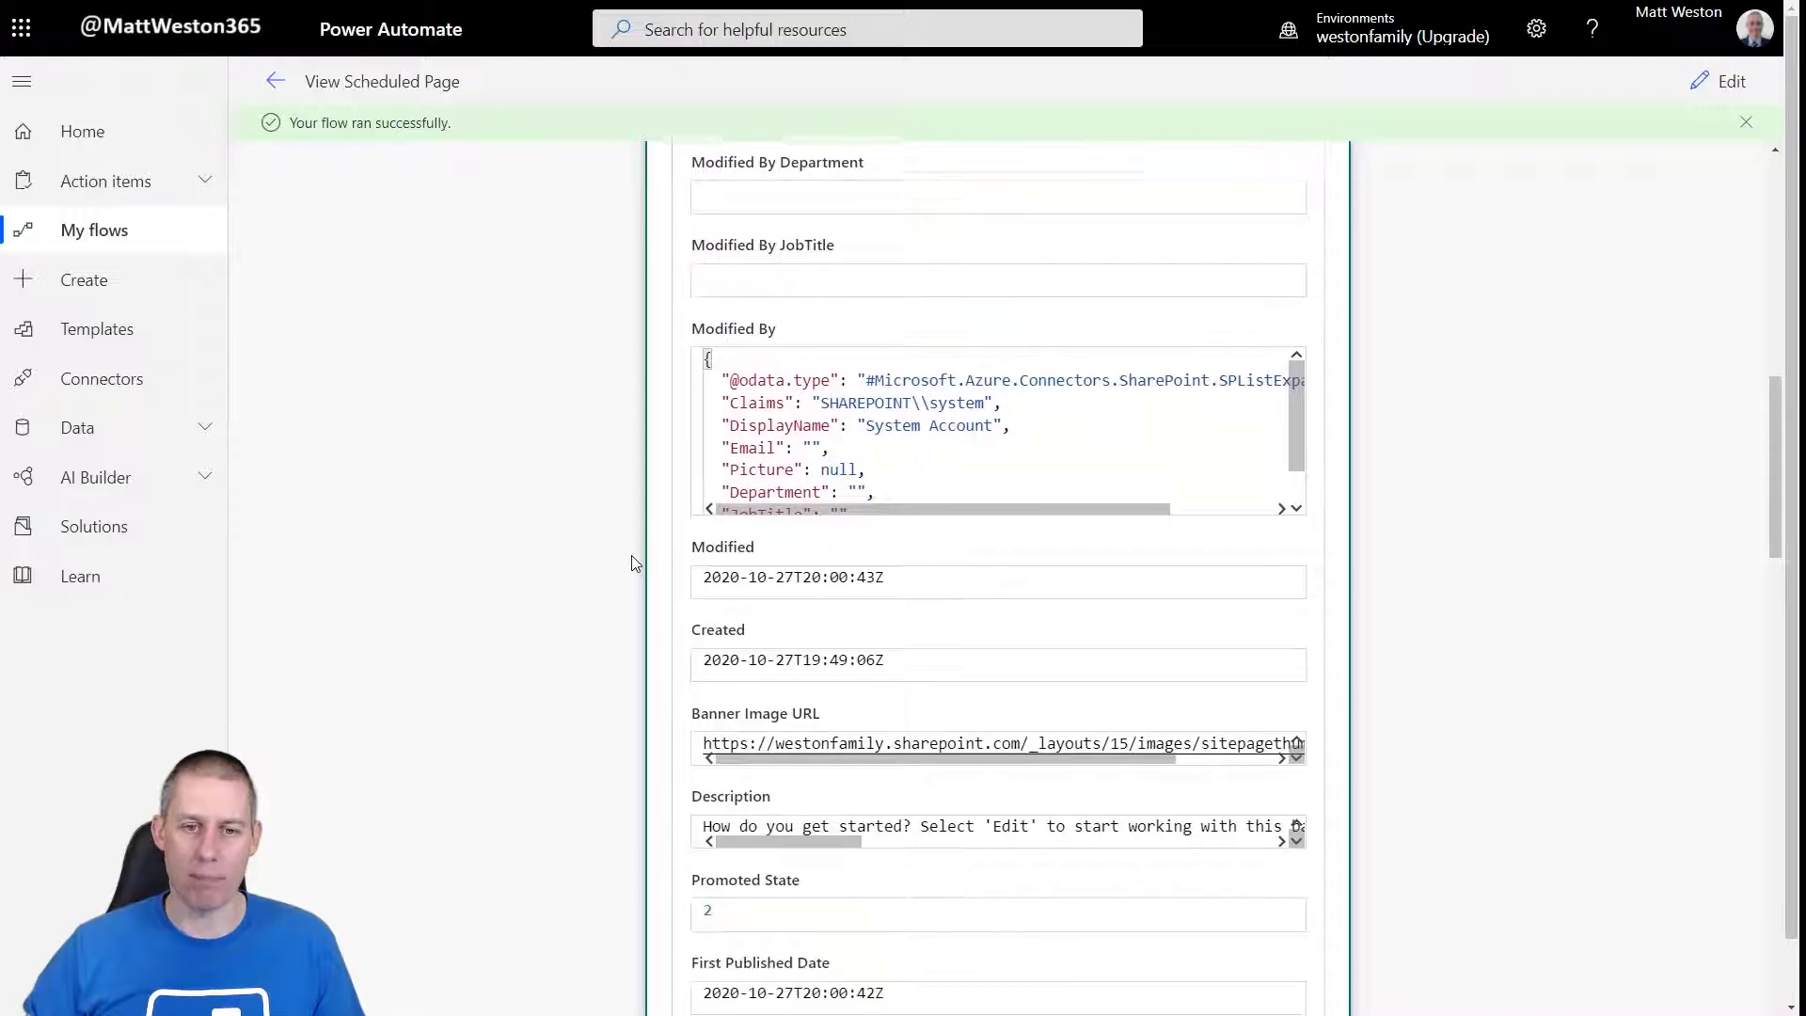
pyautogui.scroll(-1, 769, 709)
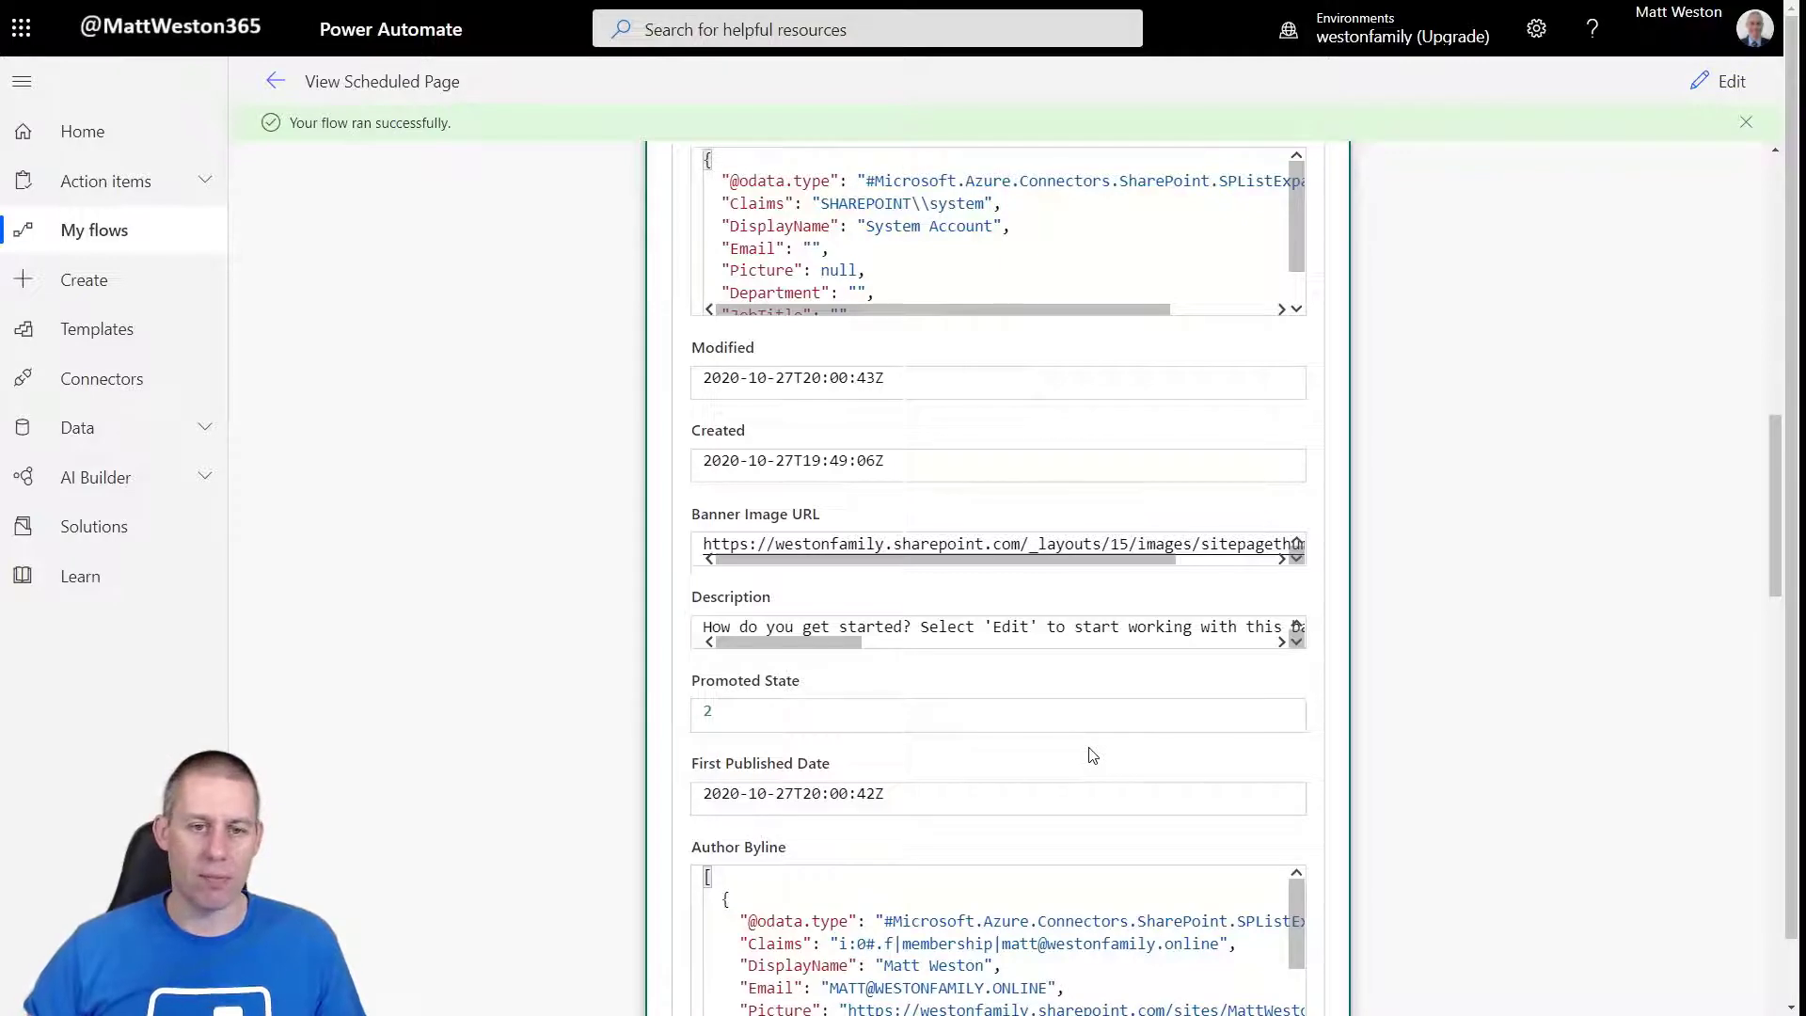
pyautogui.scroll(-2, 1091, 755)
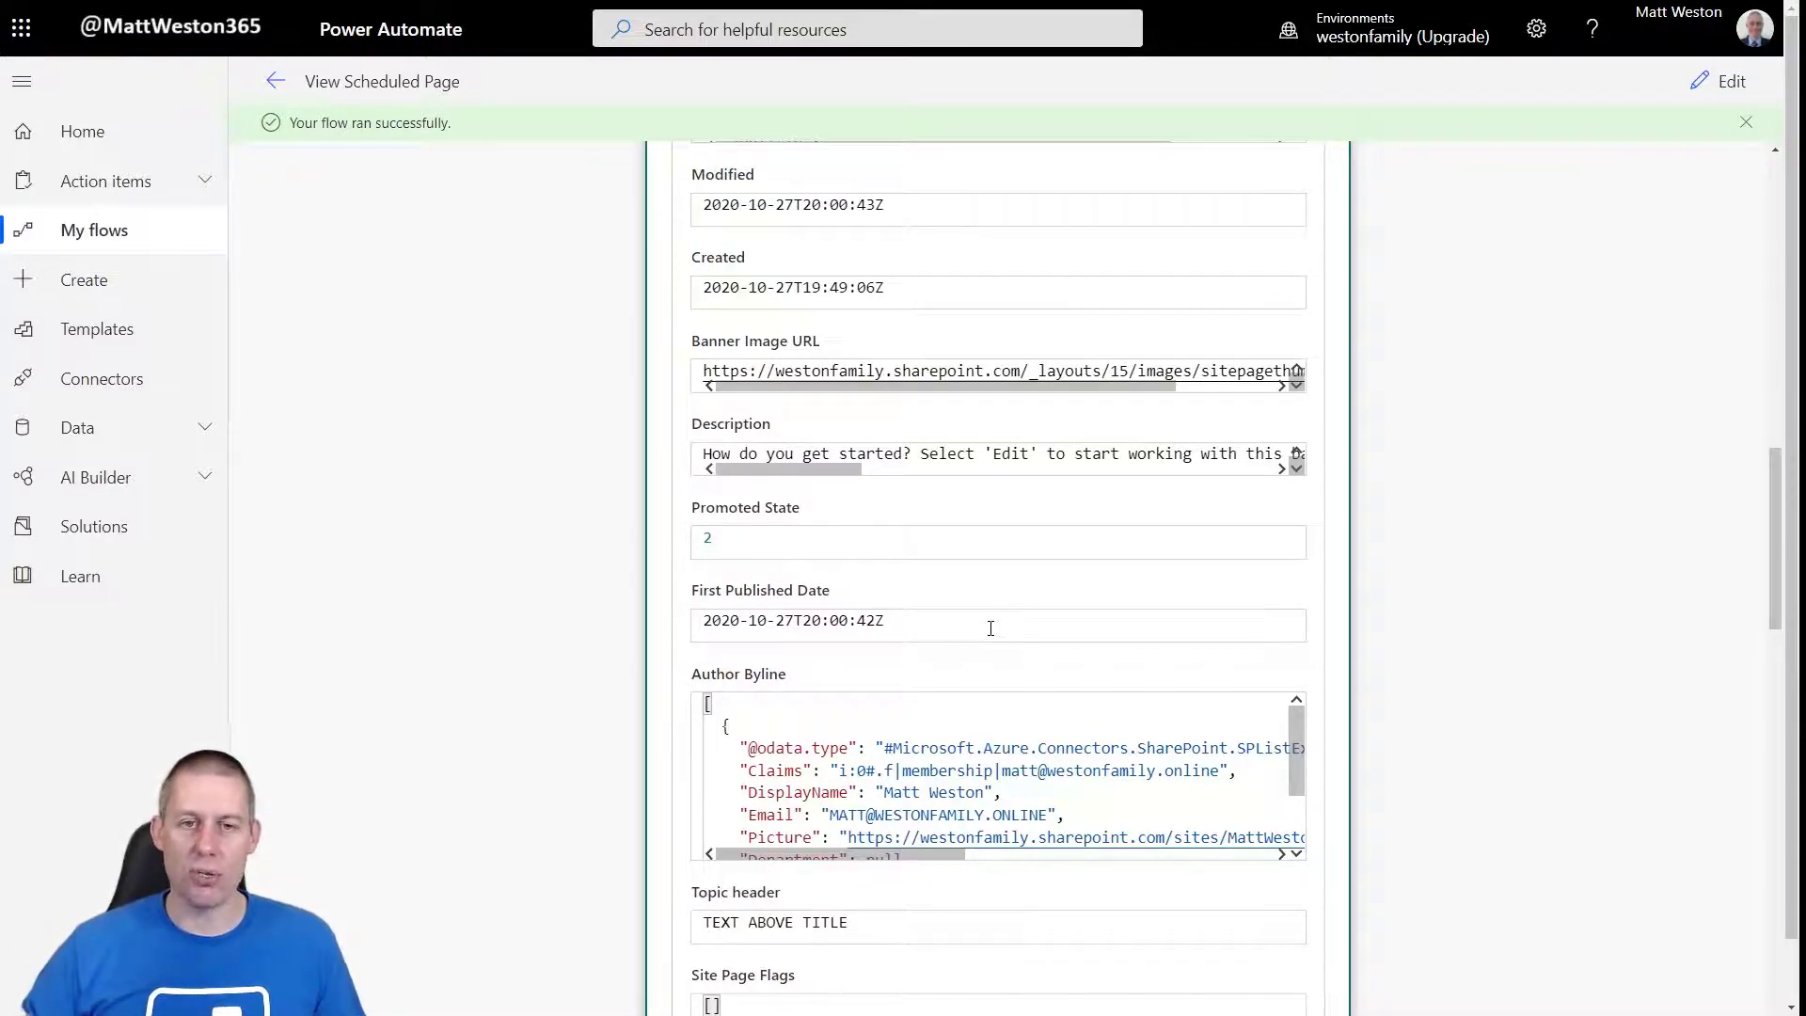
pyautogui.scroll(-8, 990, 629)
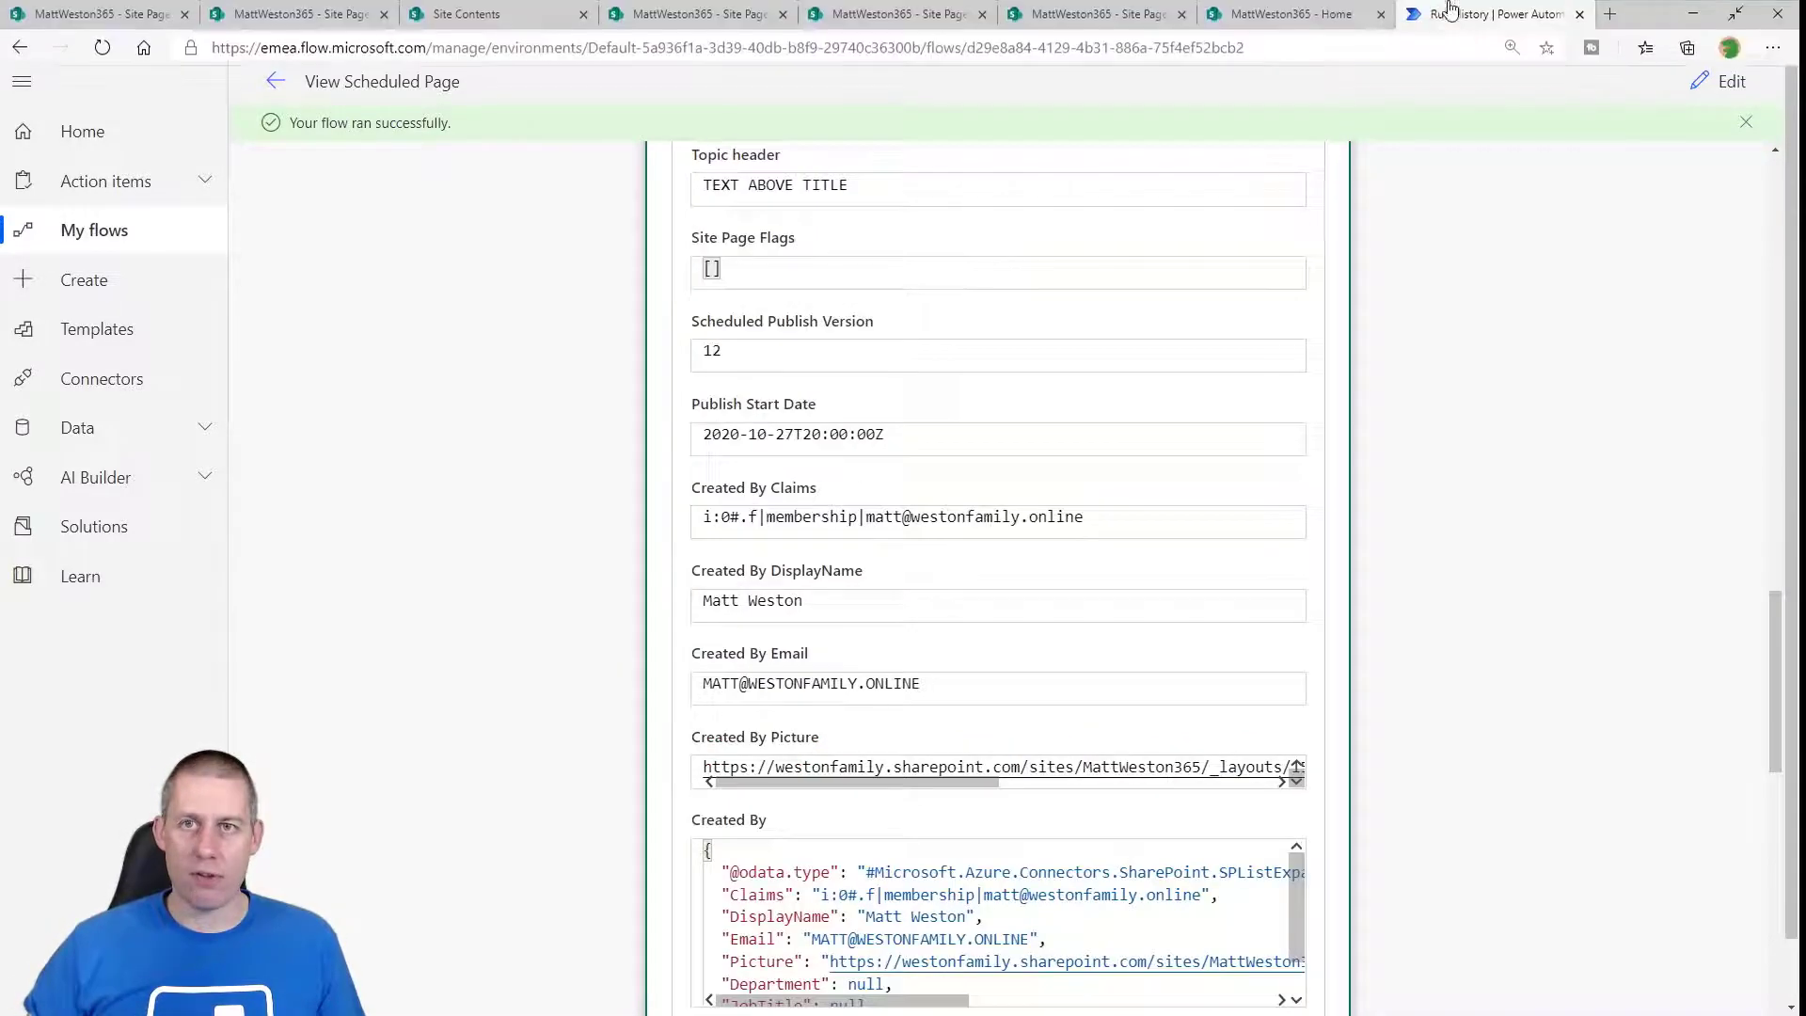
# - Return to Site Pages, where This-is-my-schedule-page.aspx shows version 1.0 by System Account
pyautogui.click(1100, 14)
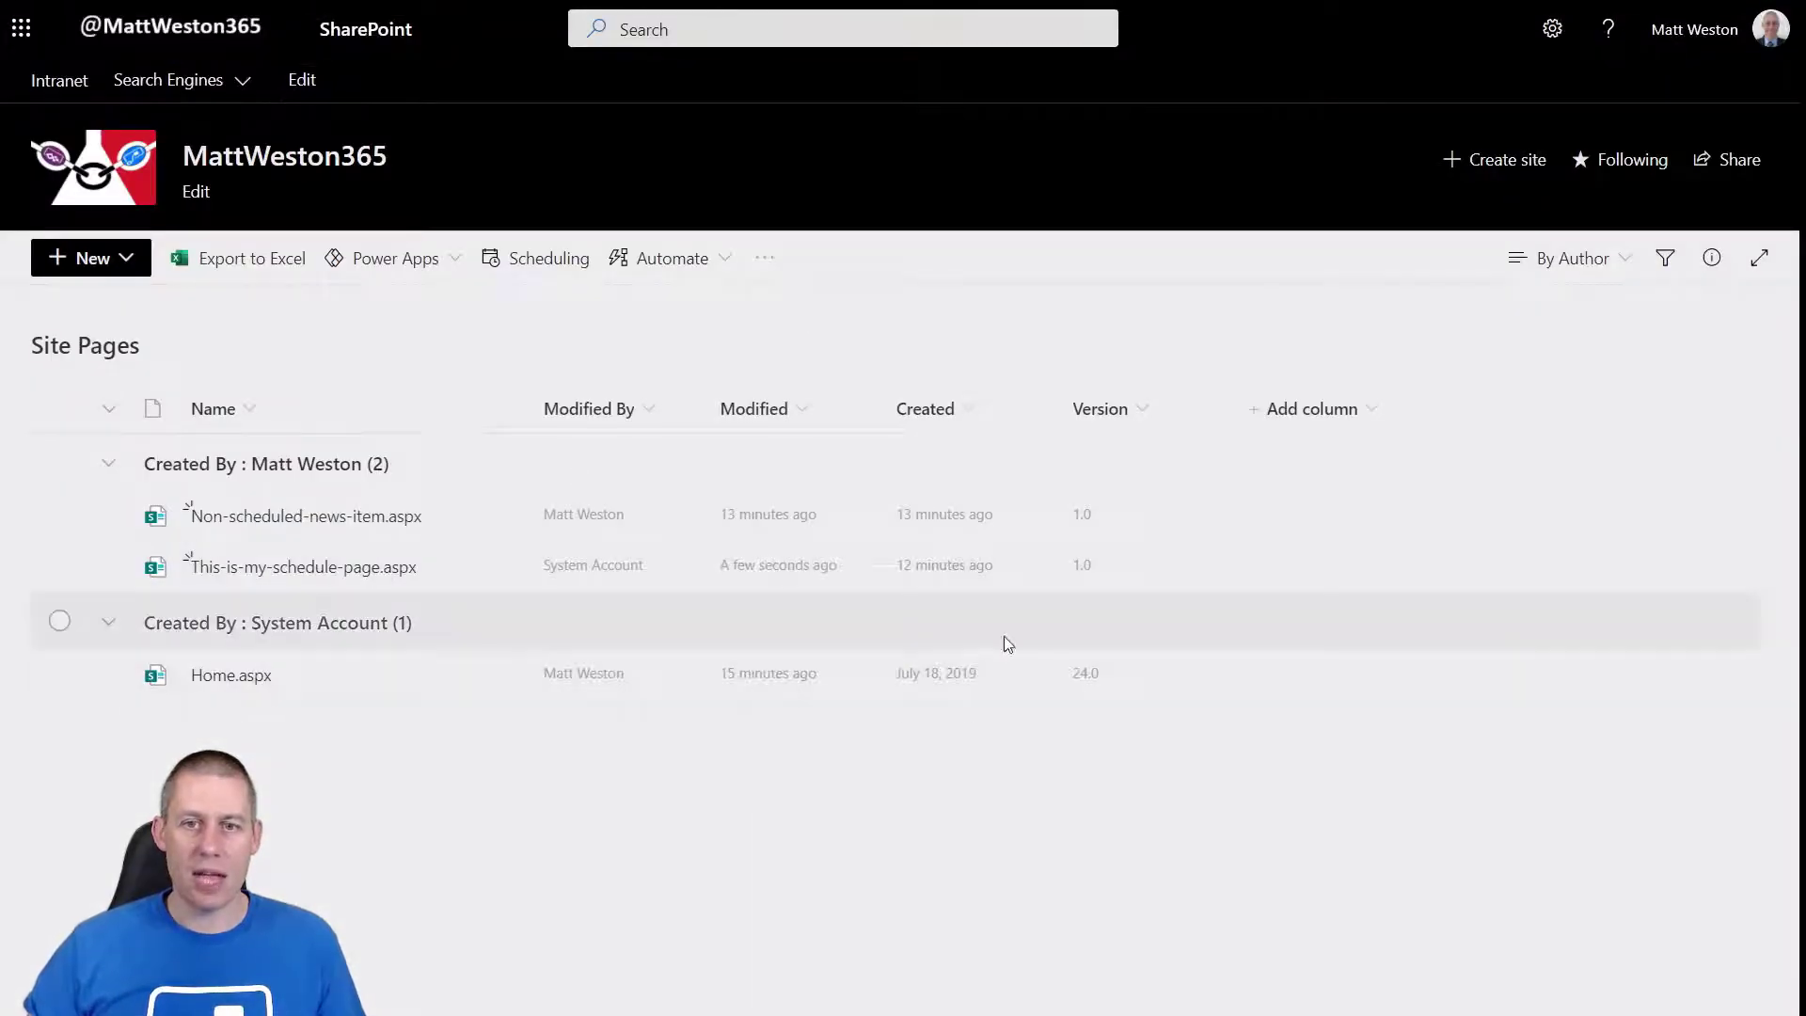